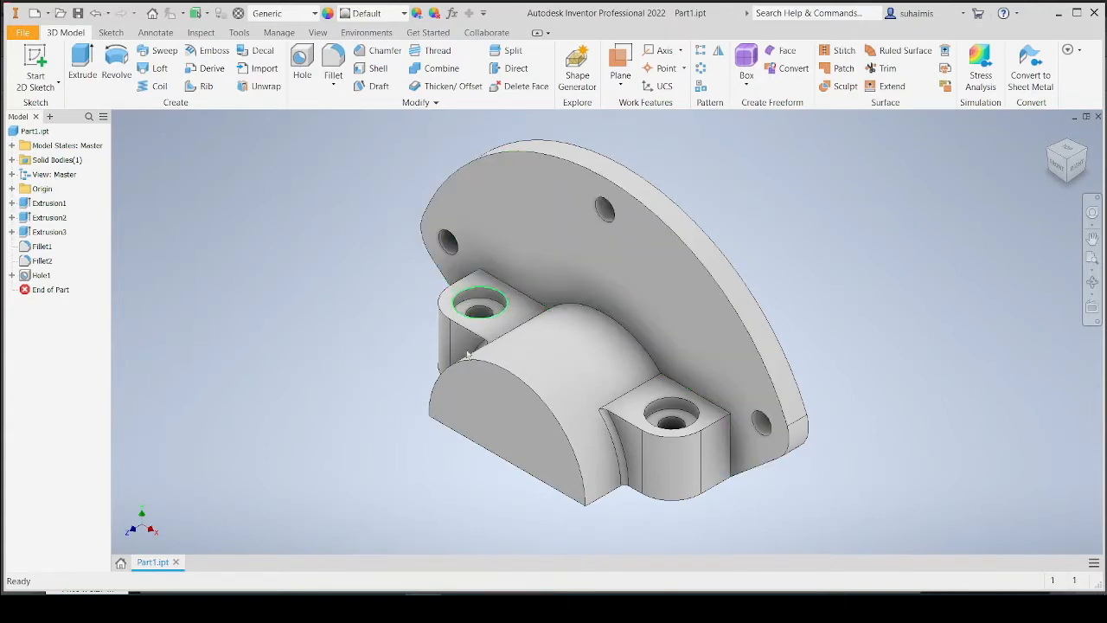
# Start a 2D sketch on the flange's front face.
pyautogui.click(458, 607)
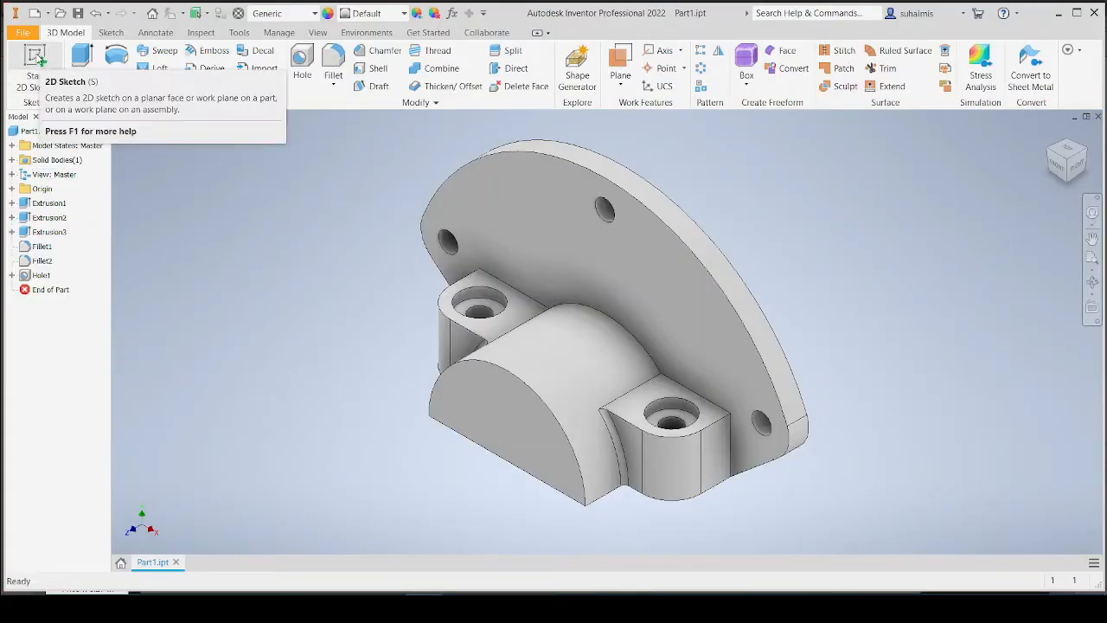
pyautogui.click(38, 61)
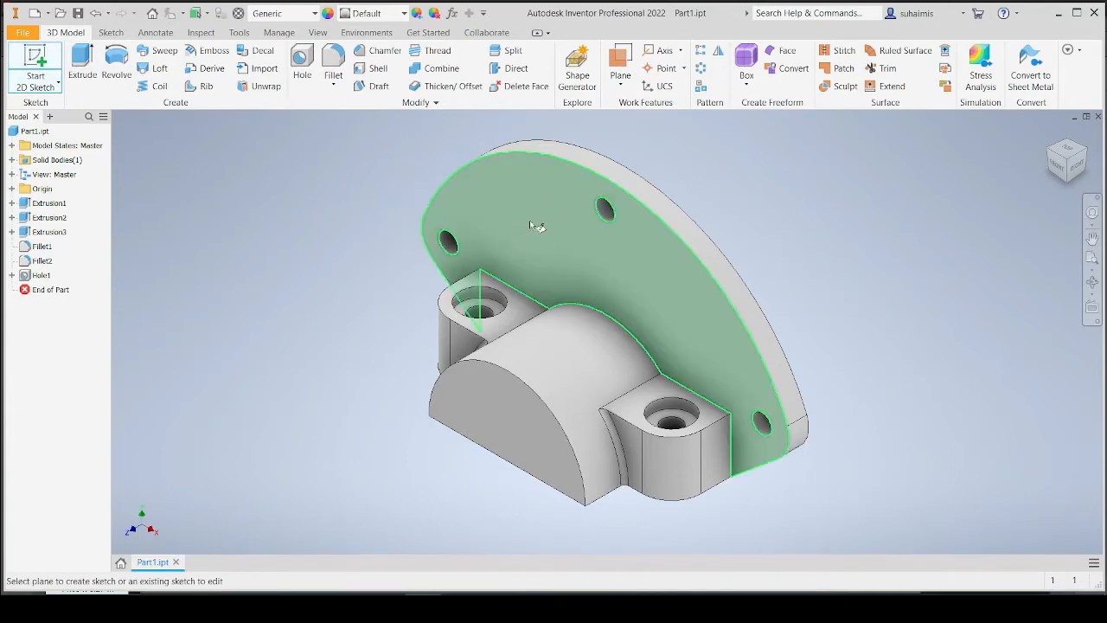
pyautogui.click(508, 211)
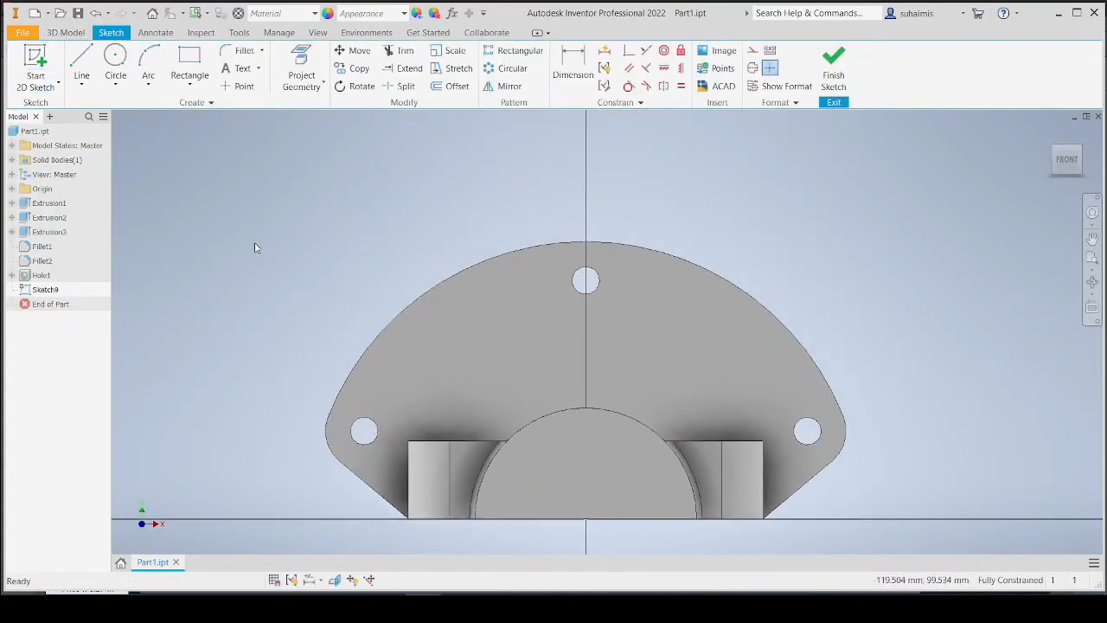
# Draw a vertical line about 121 mm long upward from the sketch origin.
pyautogui.click(85, 62)
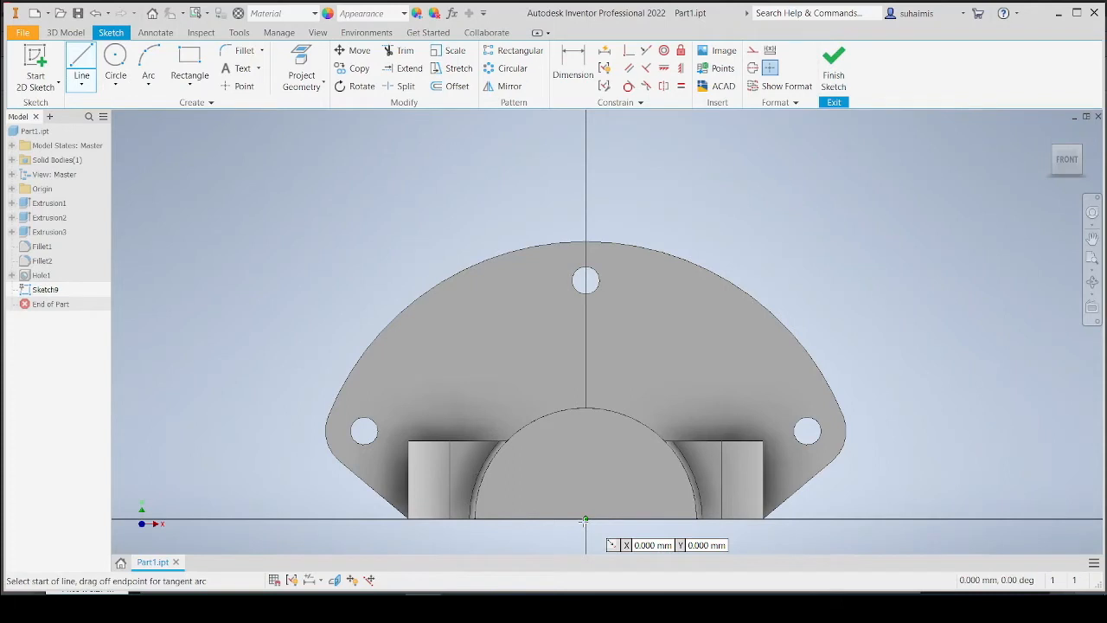
pyautogui.click(585, 520)
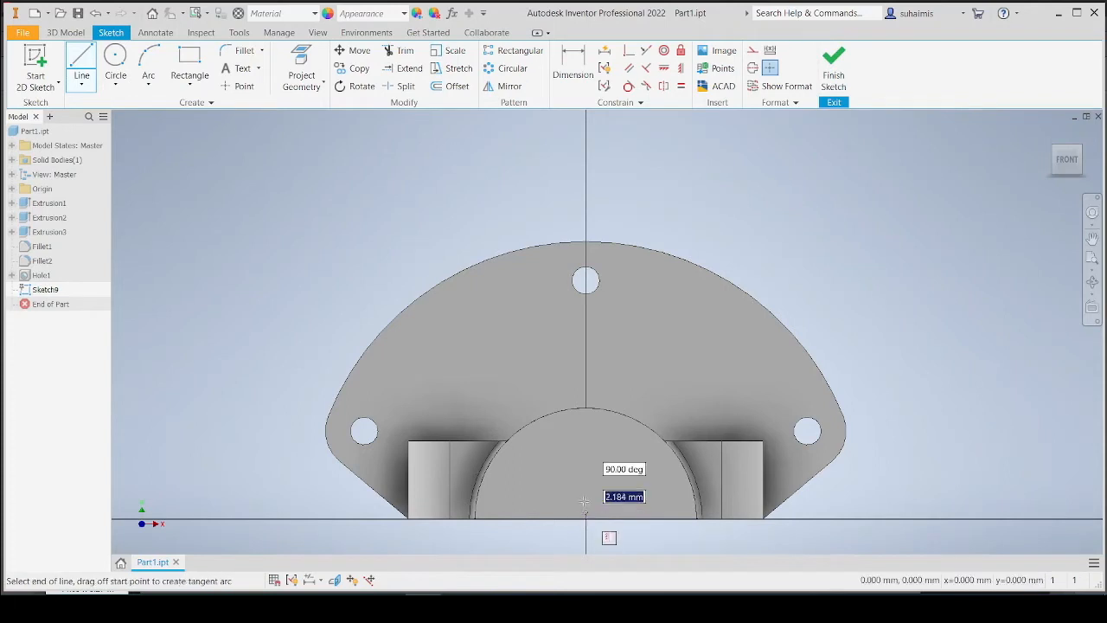
pyautogui.click(586, 183)
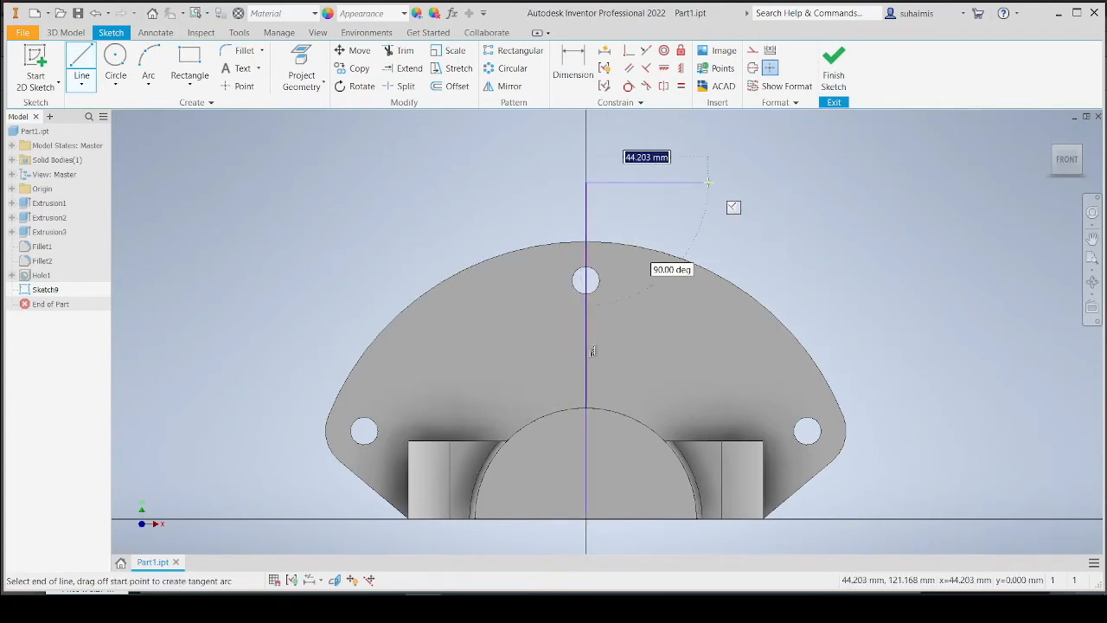
pyautogui.press('Escape')
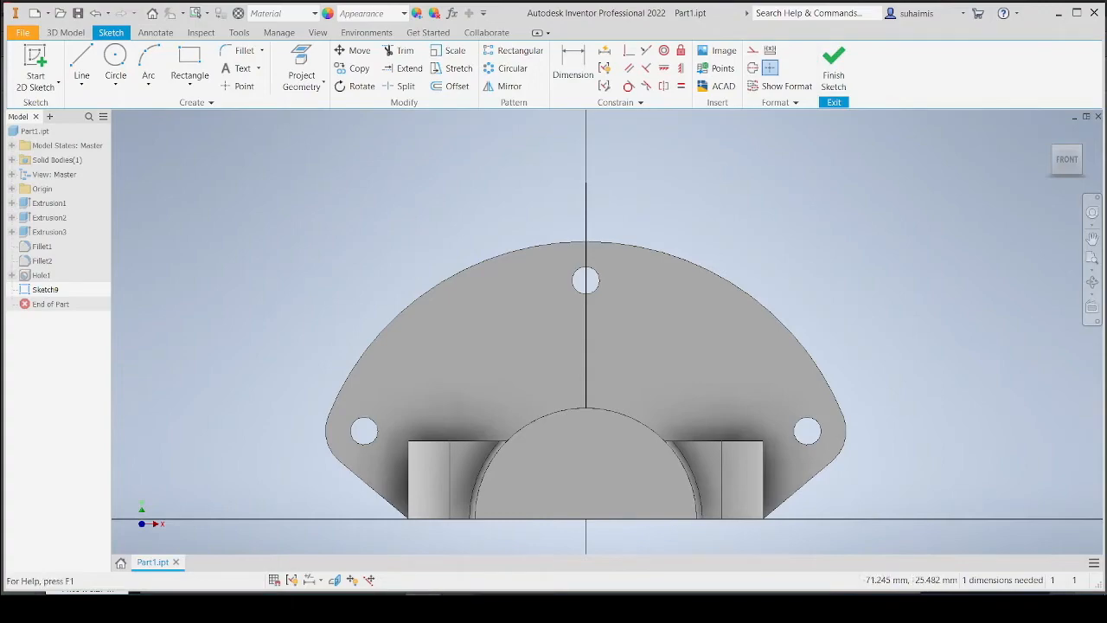
# Check the reference drawing, then draw two lines from the origin angled up to the left, about 125 mm and 117 mm long.
pyautogui.click(458, 607)
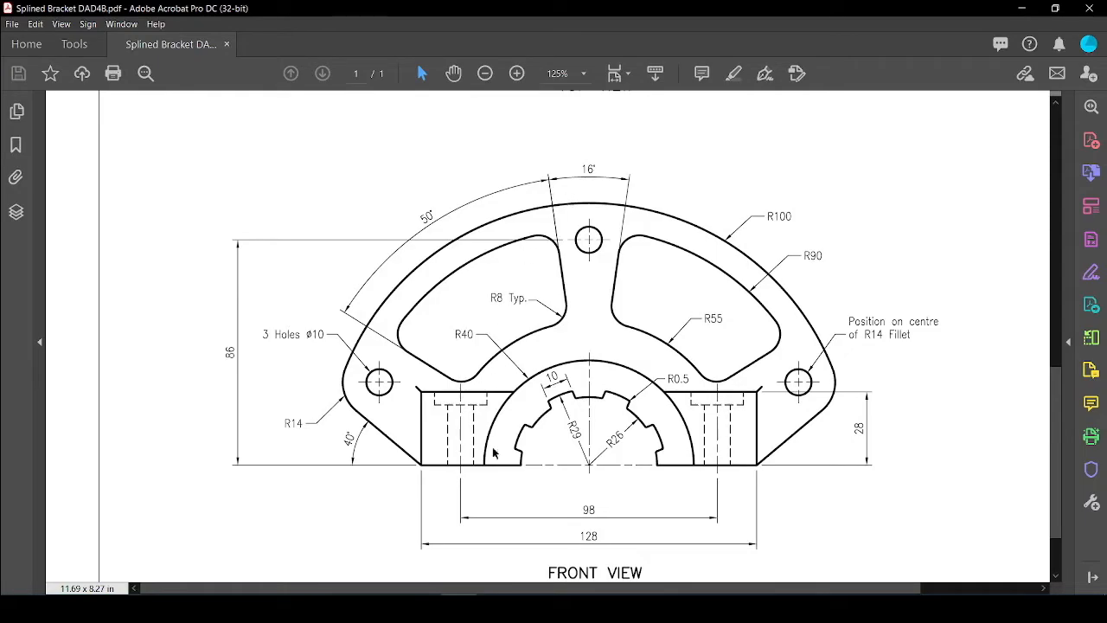
pyautogui.click(459, 605)
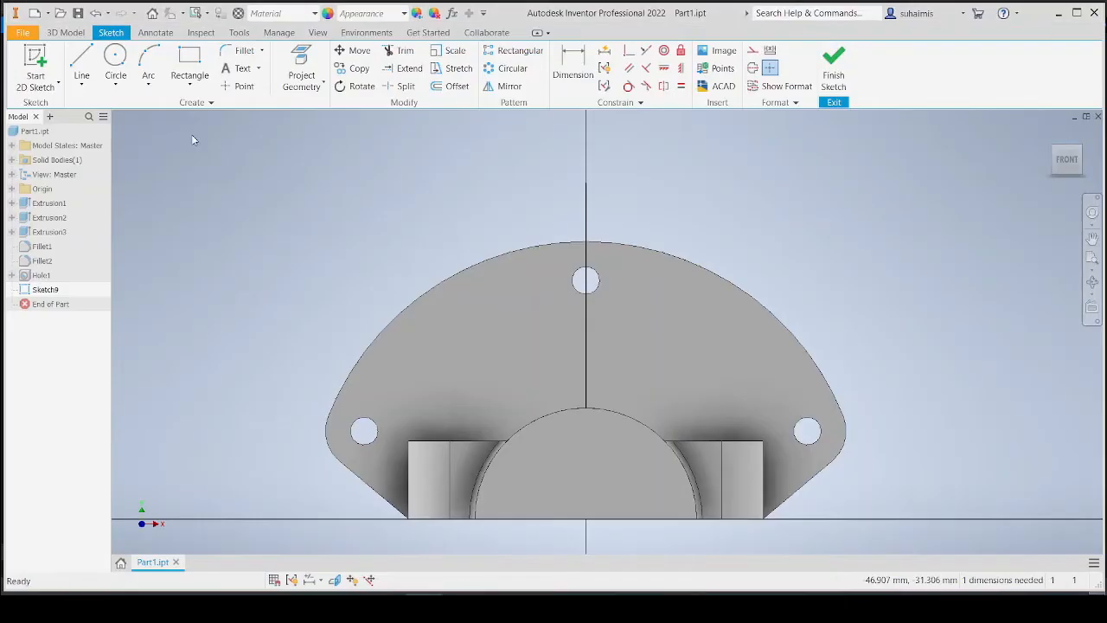
pyautogui.click(82, 62)
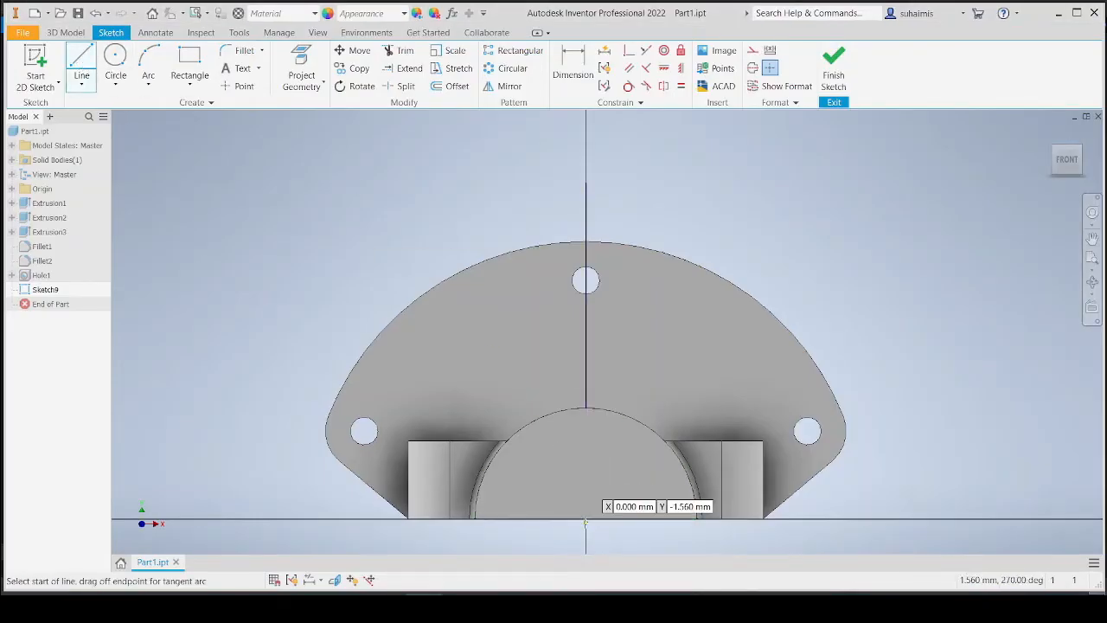
pyautogui.click(586, 518)
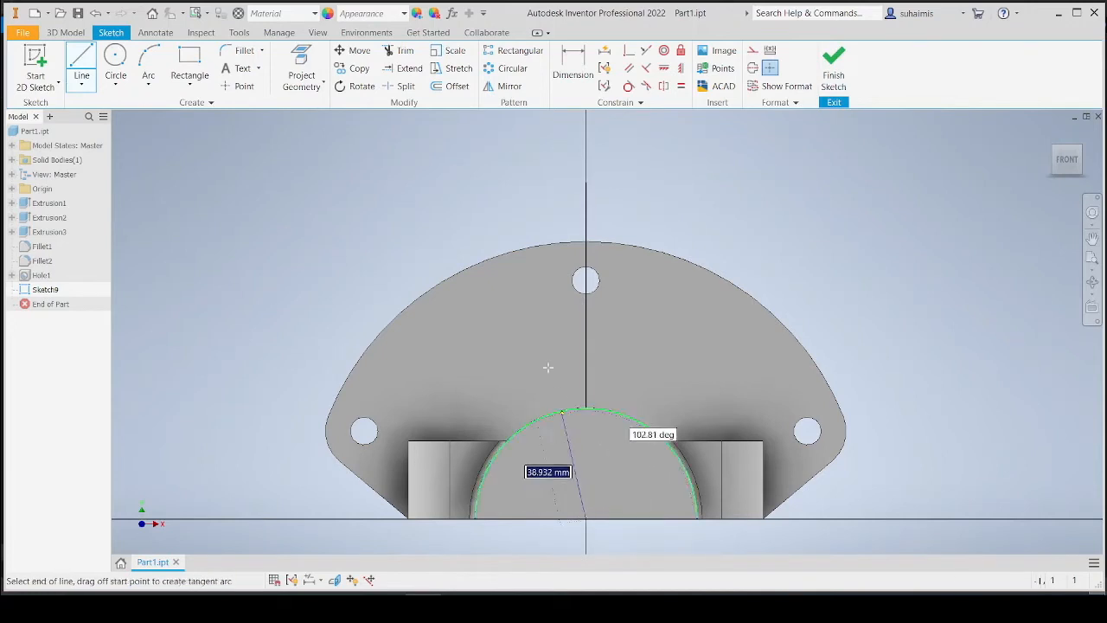
pyautogui.click(512, 183)
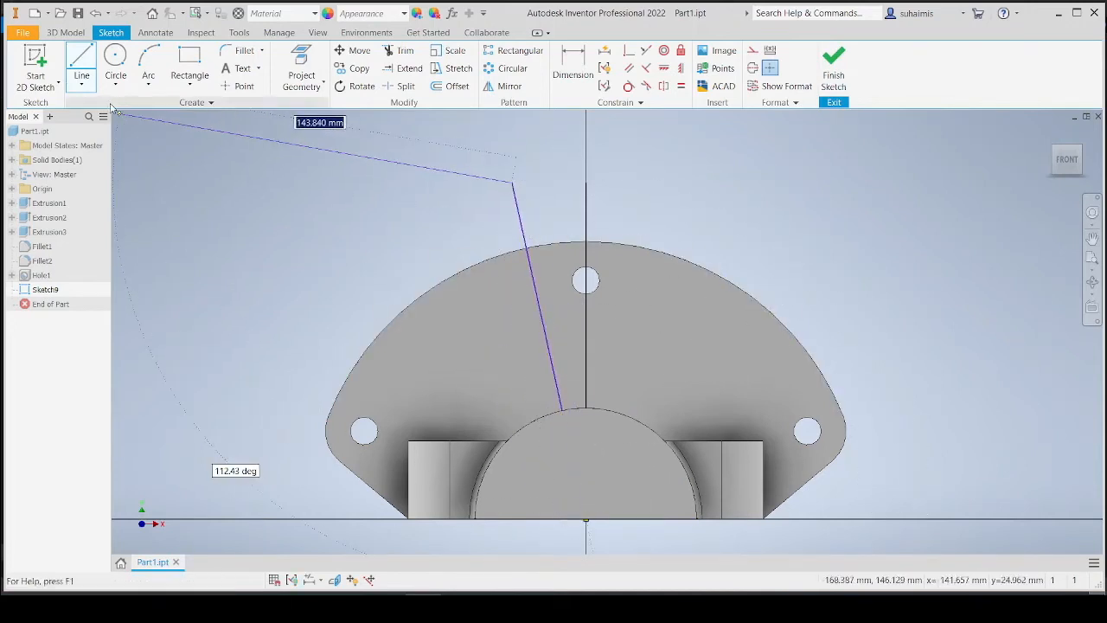
pyautogui.click(81, 65)
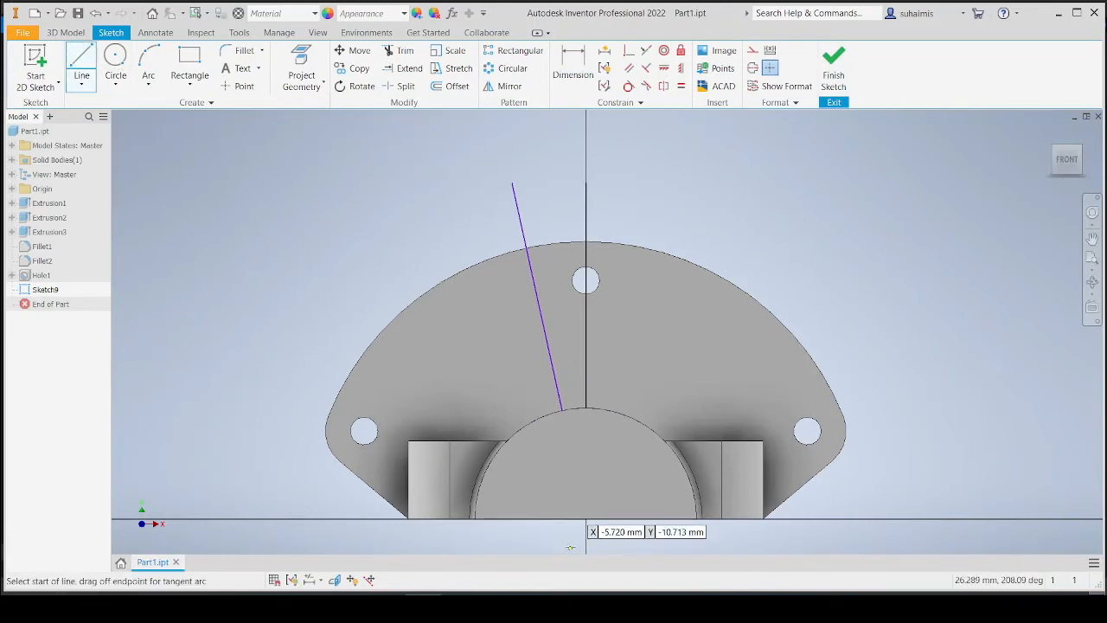
pyautogui.click(586, 519)
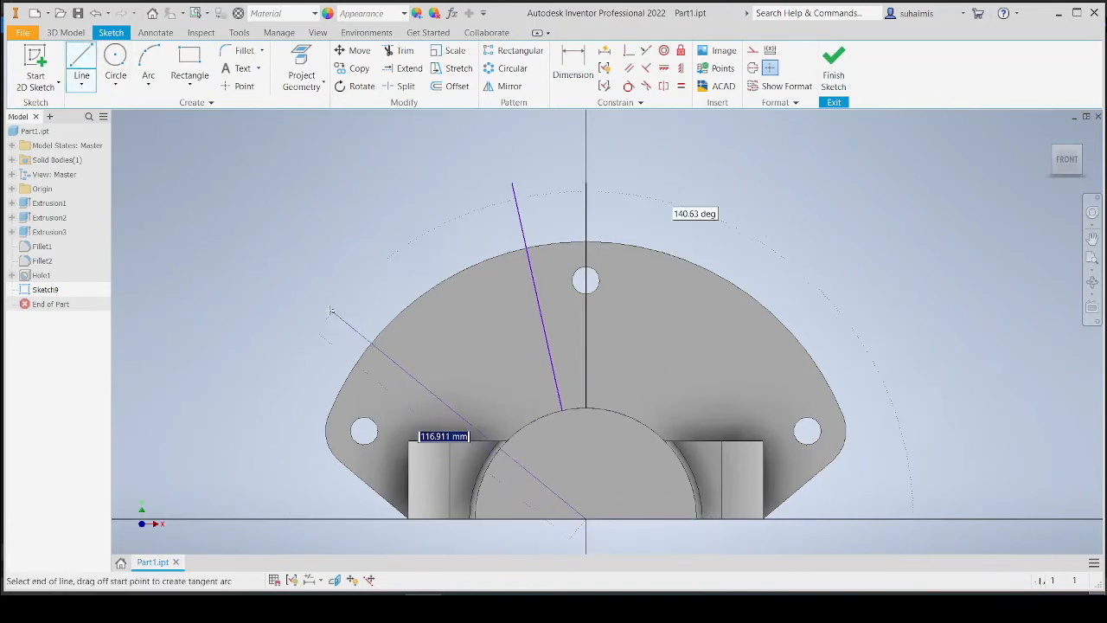
pyautogui.click(316, 307)
pyautogui.press('Escape')
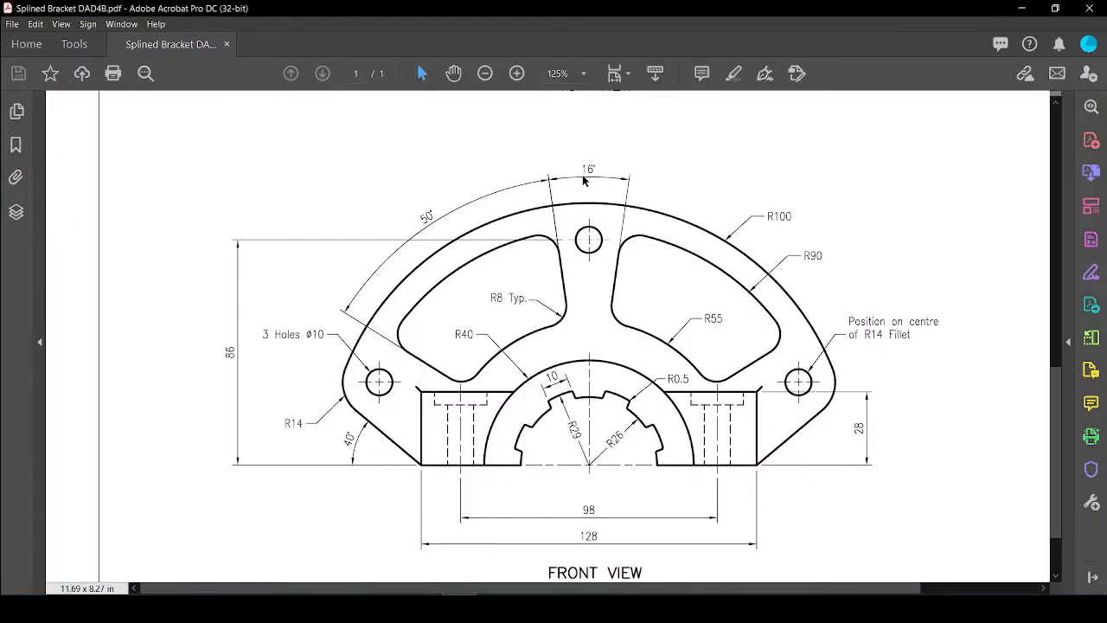
# Dimension the angle between the vertical line and the nearer angled line as 16/2 degrees.
pyautogui.click(424, 608)
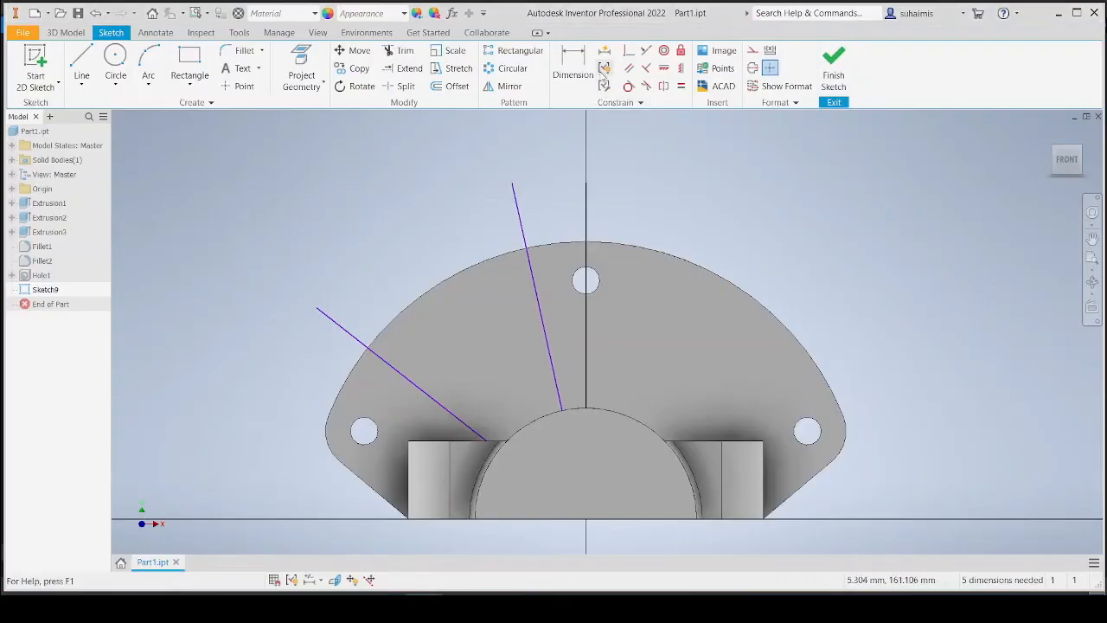
pyautogui.click(573, 65)
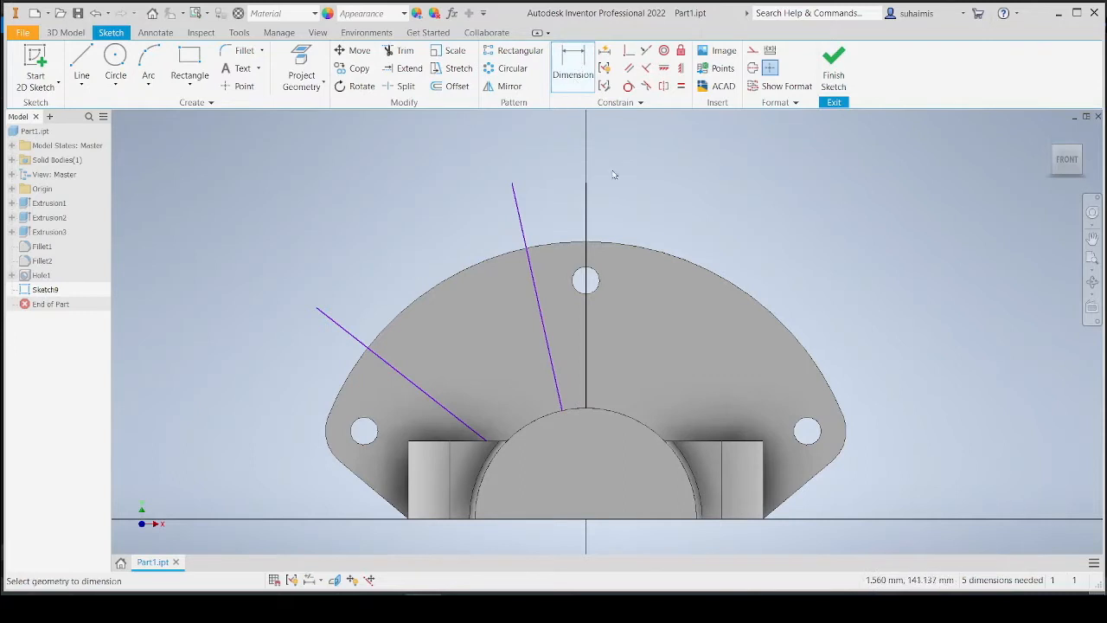
pyautogui.click(587, 224)
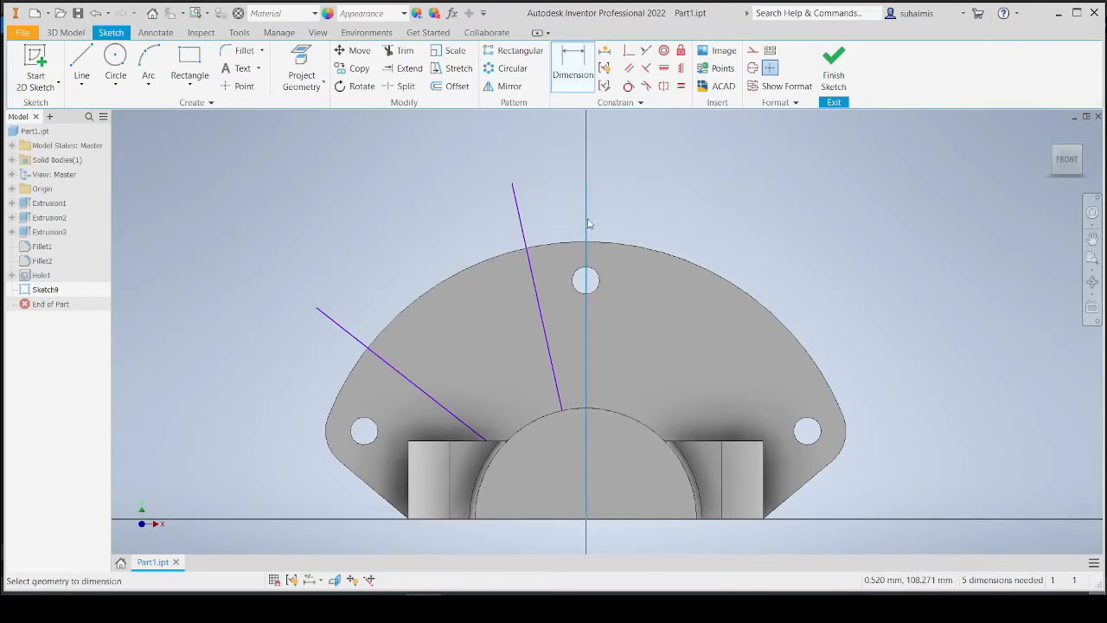
pyautogui.click(526, 232)
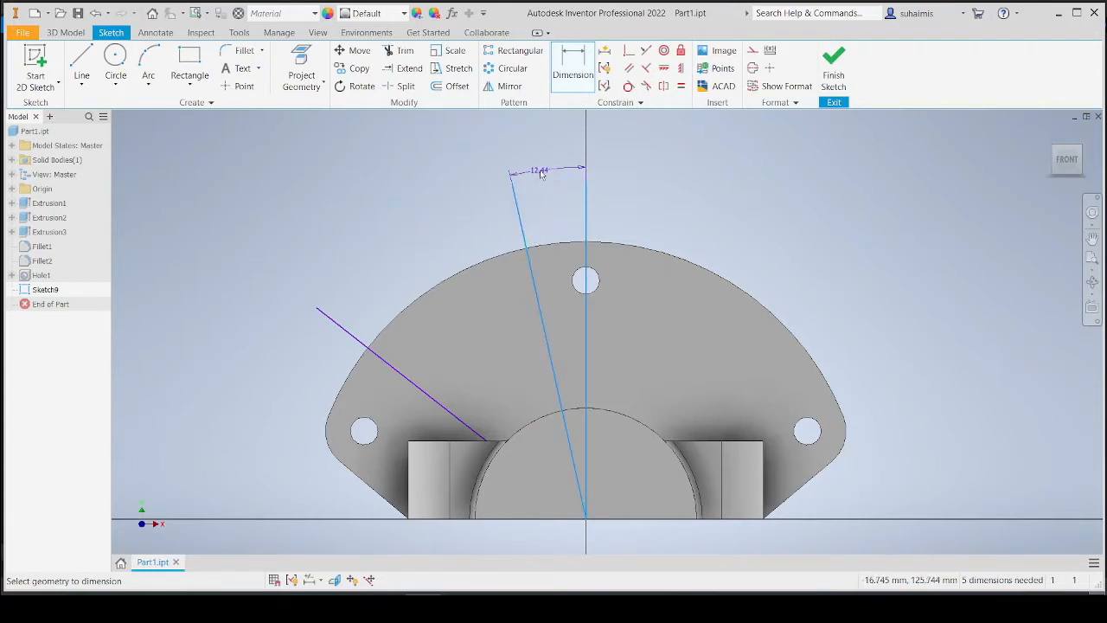
pyautogui.click(542, 160)
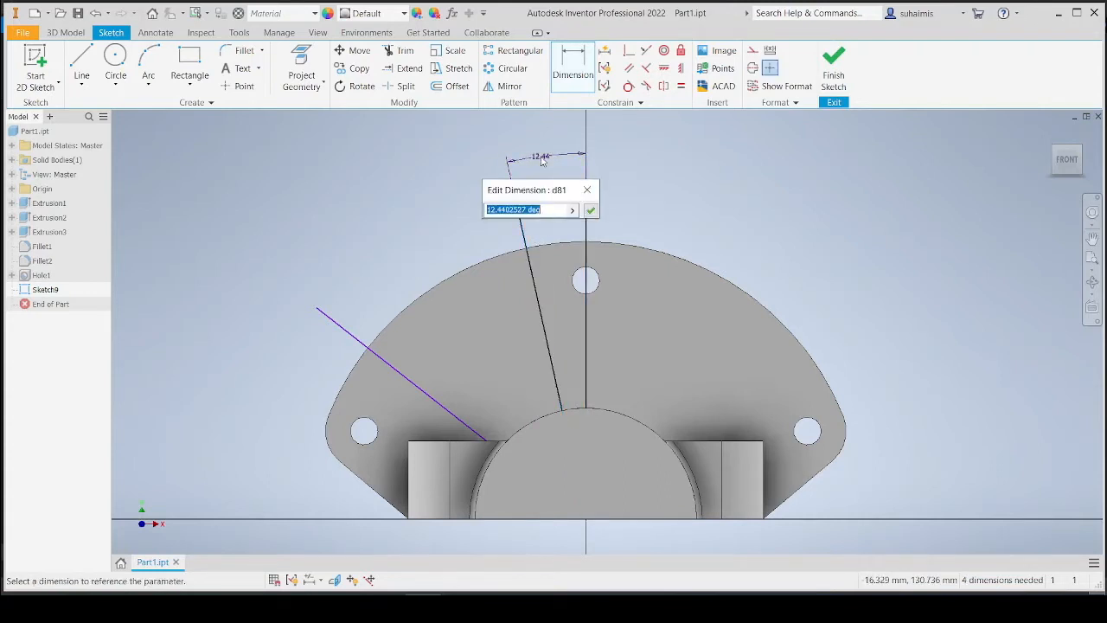
pyautogui.write('16/2')
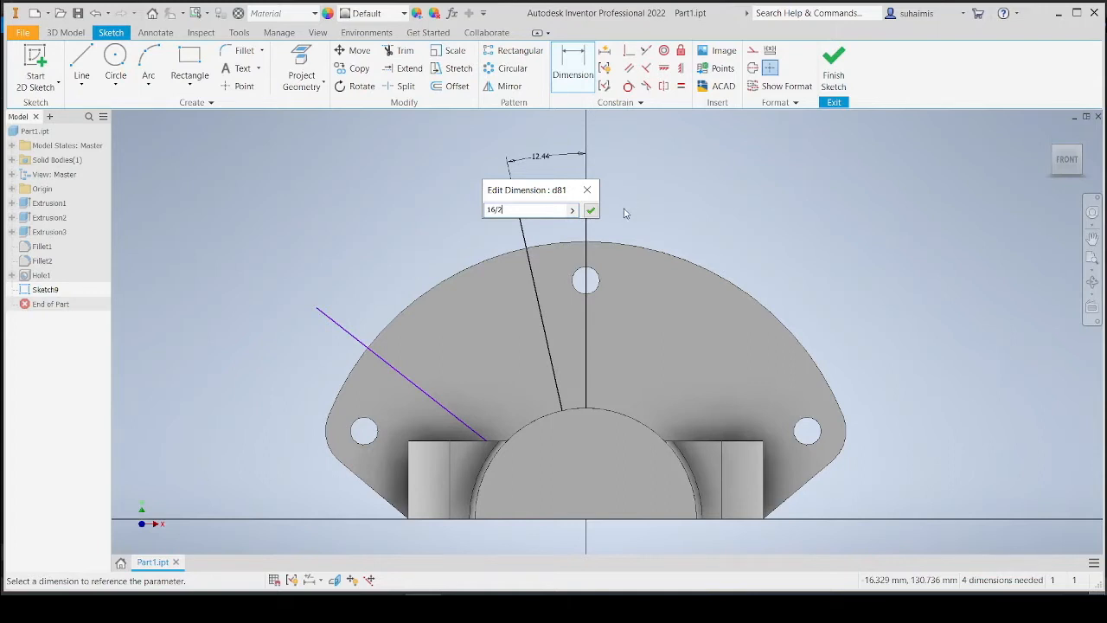
pyautogui.click(590, 210)
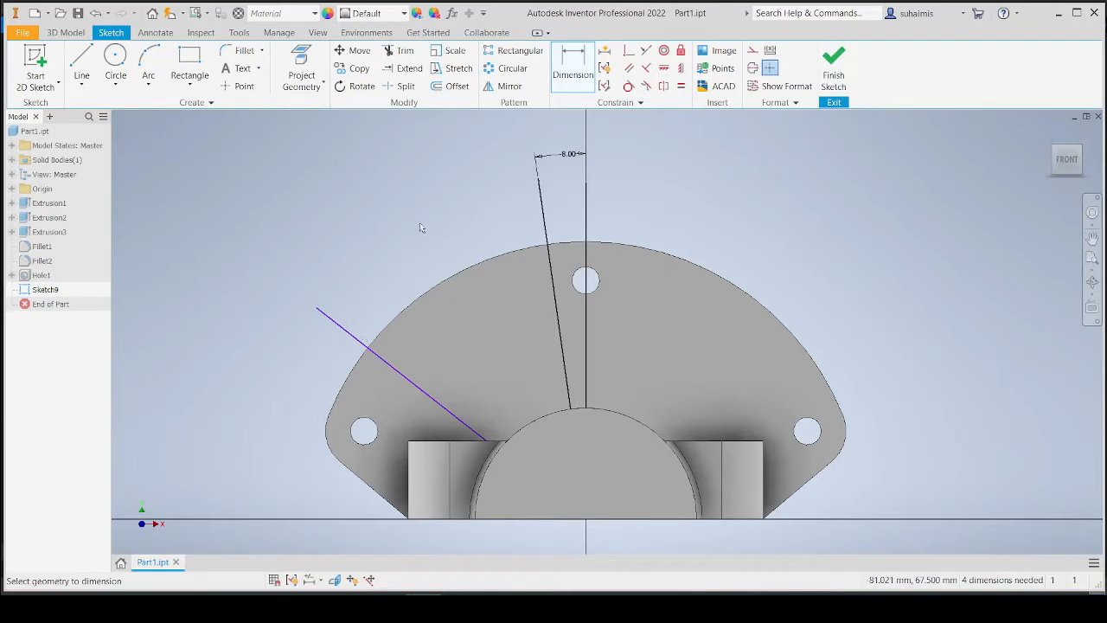
# Dimension the angle between the two angled lines as 50 degrees.
pyautogui.click(578, 73)
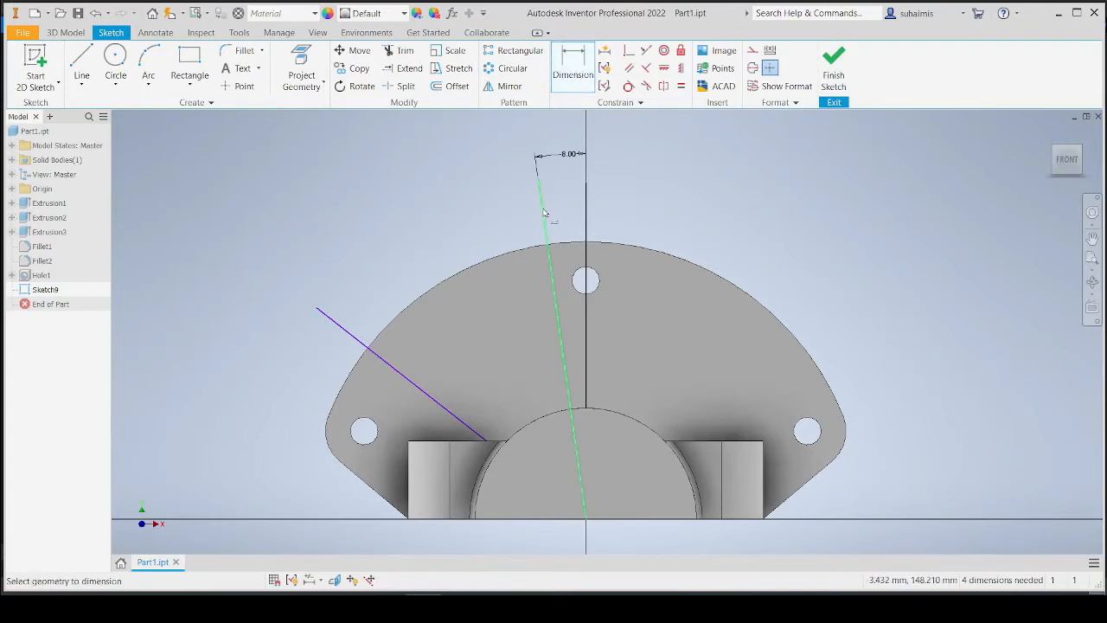
pyautogui.hotkey('alt', 'Tab')
pyautogui.click(558, 328)
pyautogui.click(425, 394)
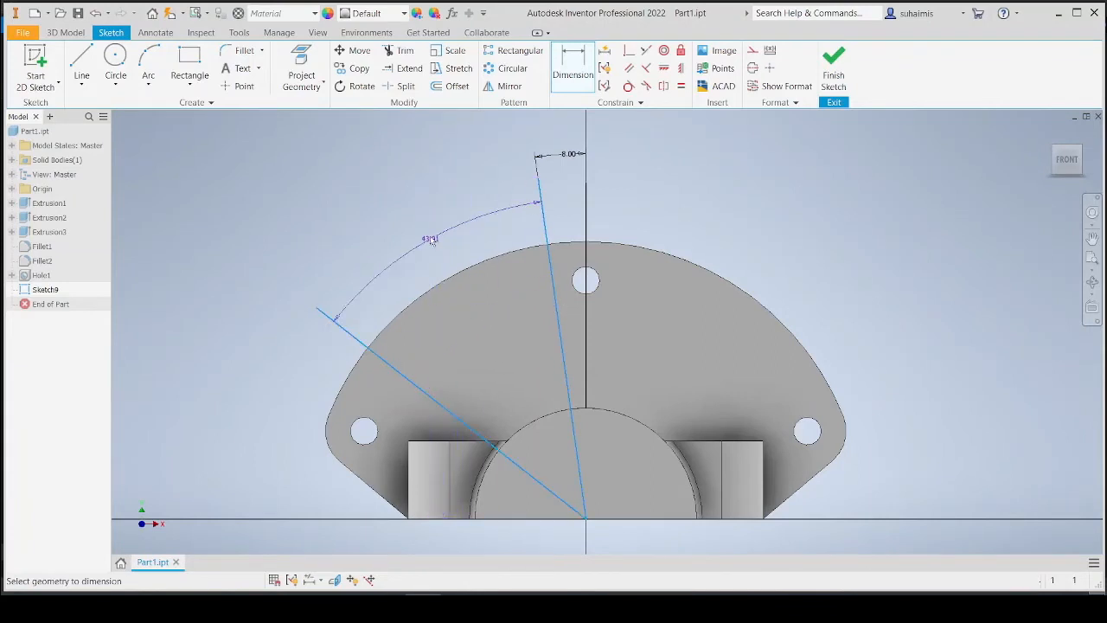
pyautogui.click(421, 212)
pyautogui.write('5')
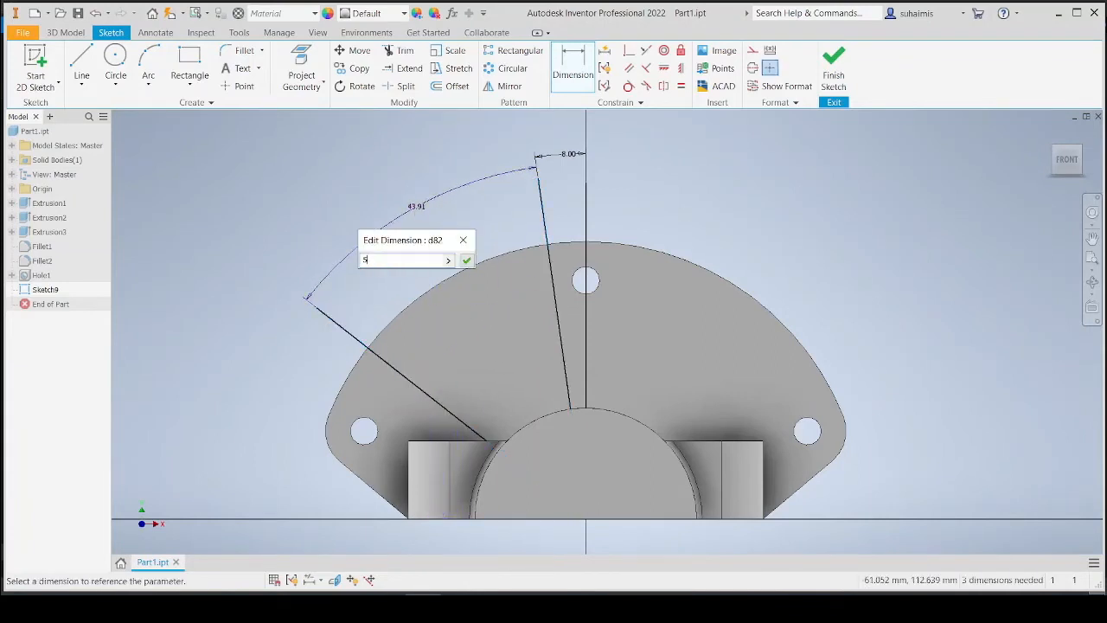
pyautogui.write('0')
pyautogui.press('Return')
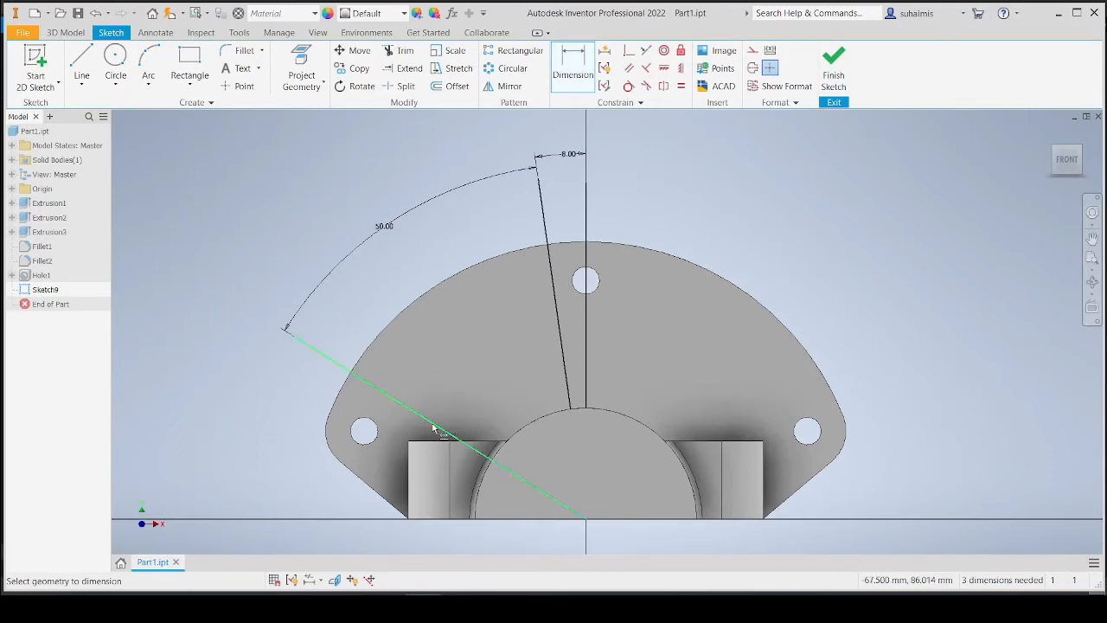
# Check the reference drawing, then draw two circles centred on the origin with radii of about 62 mm and 93 mm.
pyautogui.click(459, 607)
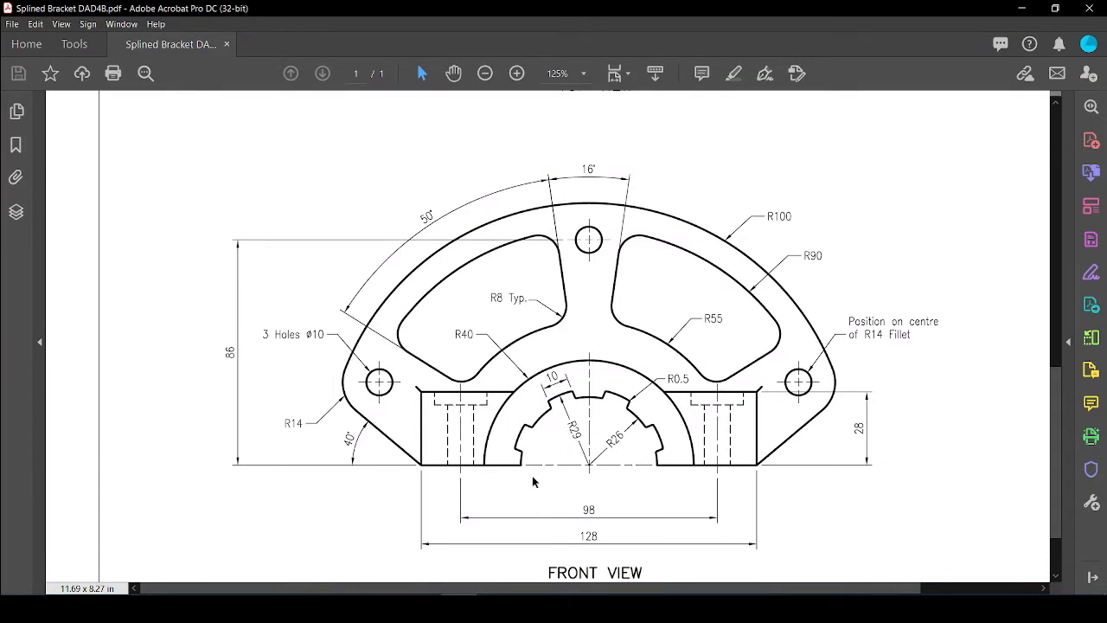
pyautogui.hotkey('alt', 'Tab')
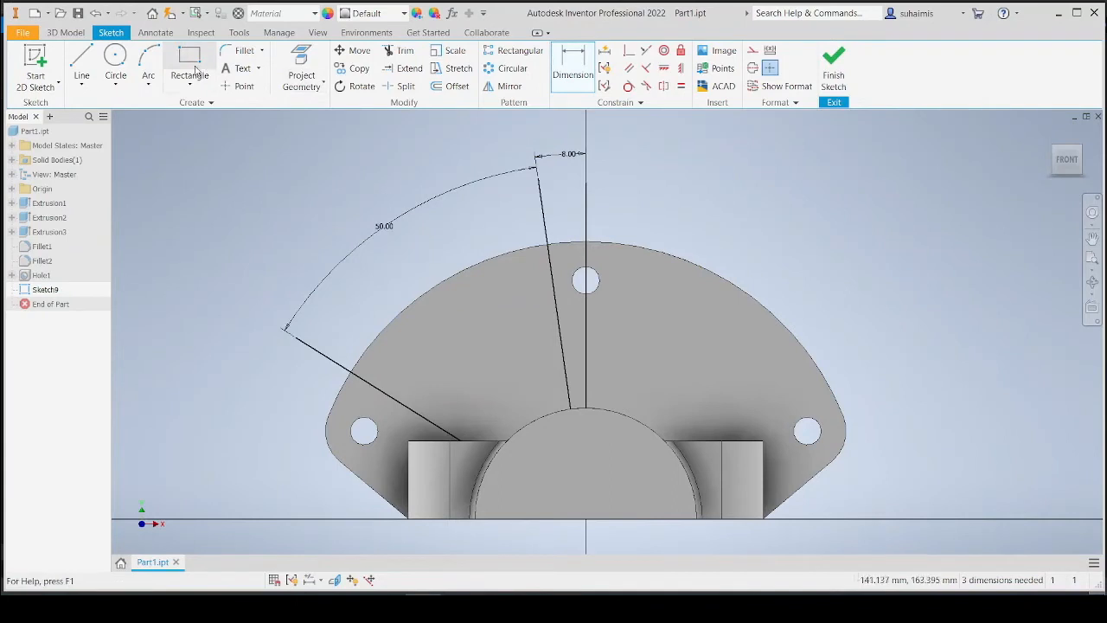
pyautogui.click(120, 68)
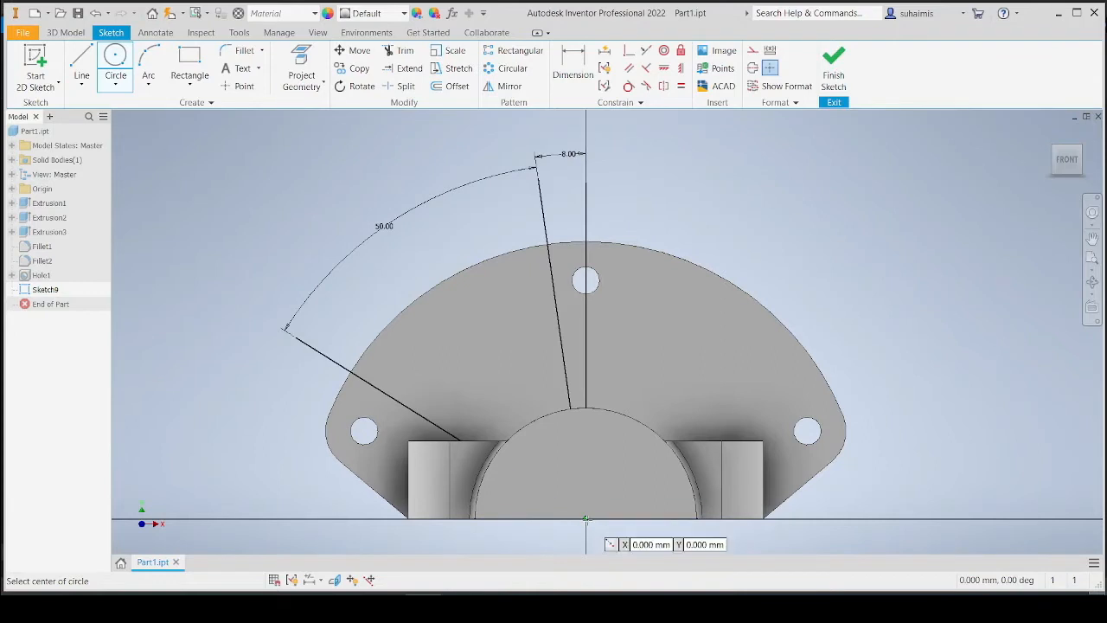
pyautogui.click(585, 518)
pyautogui.click(480, 381)
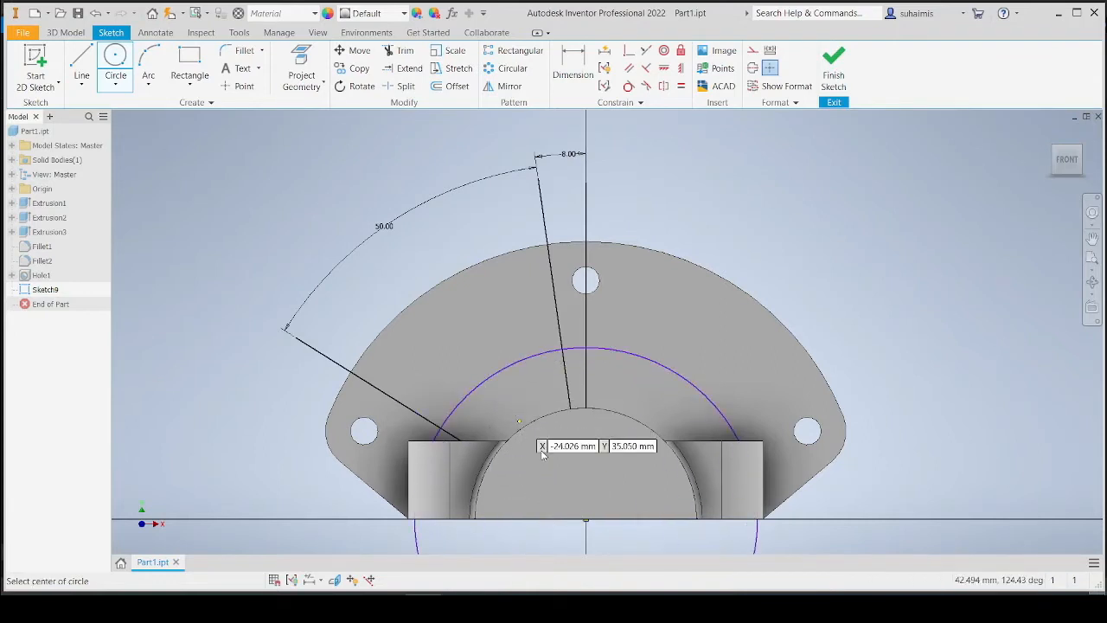
pyautogui.click(585, 519)
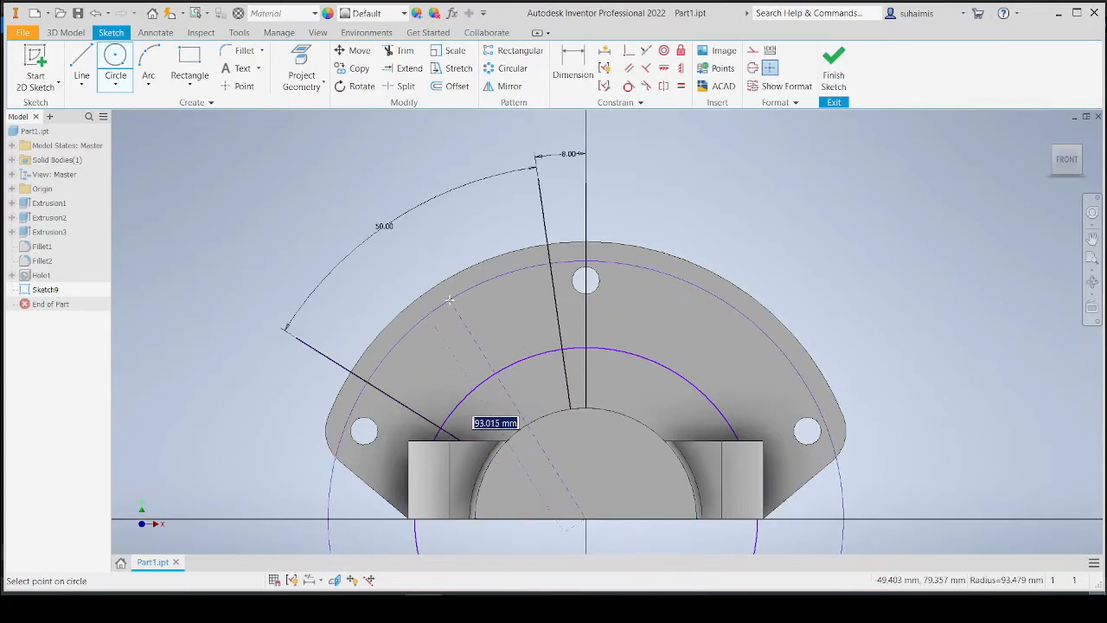
pyautogui.click(466, 300)
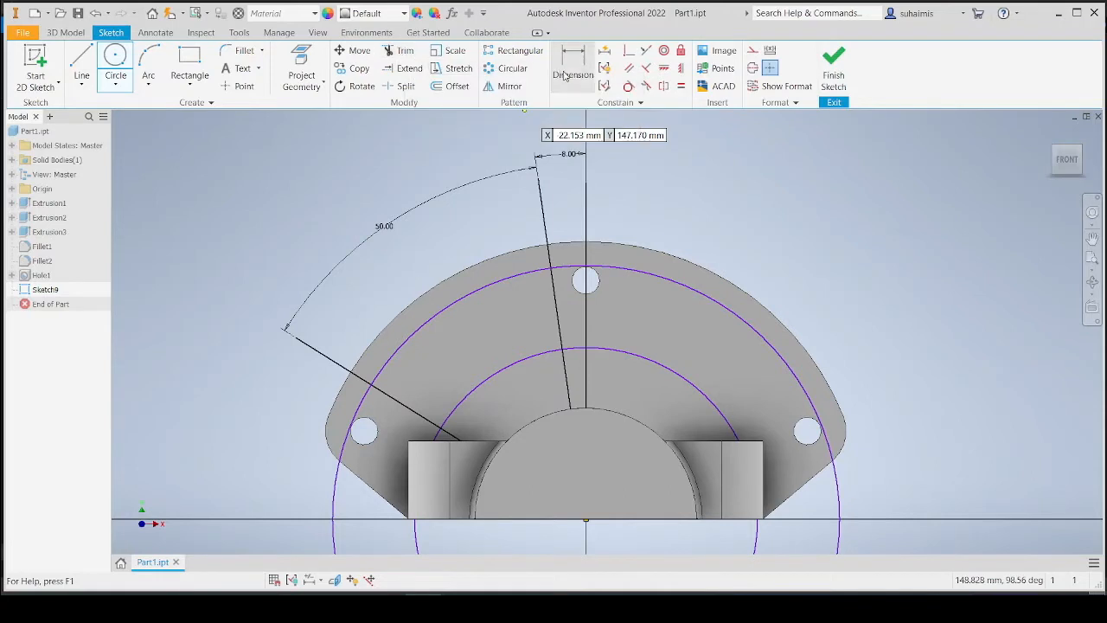
# Dimension the outer circle as a radius and set it to 90 mm.
pyautogui.press('d')
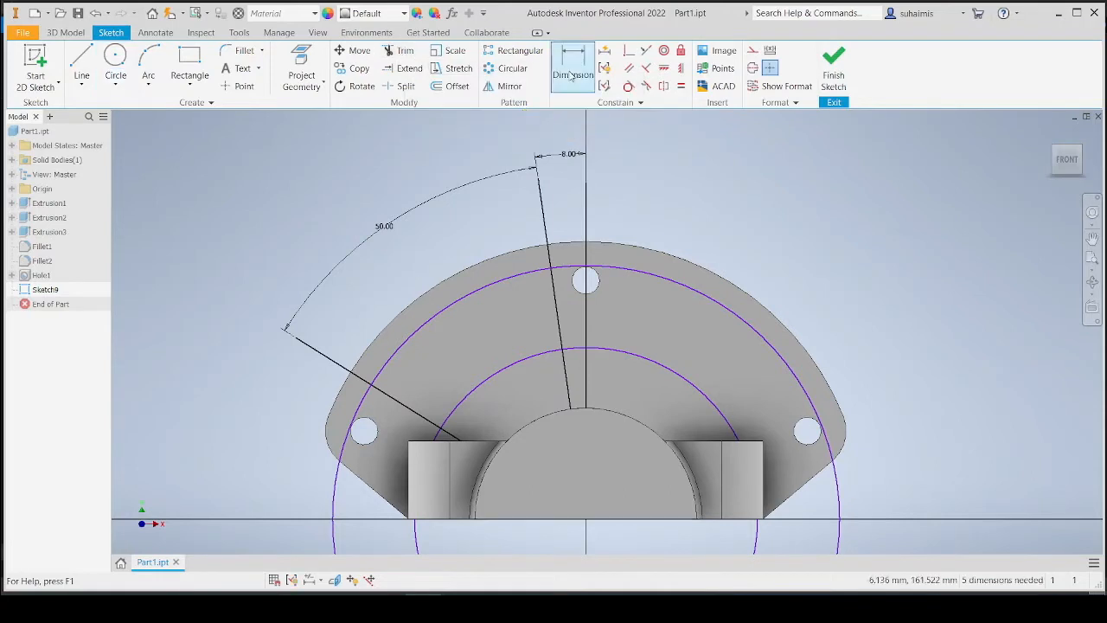
pyautogui.click(445, 315)
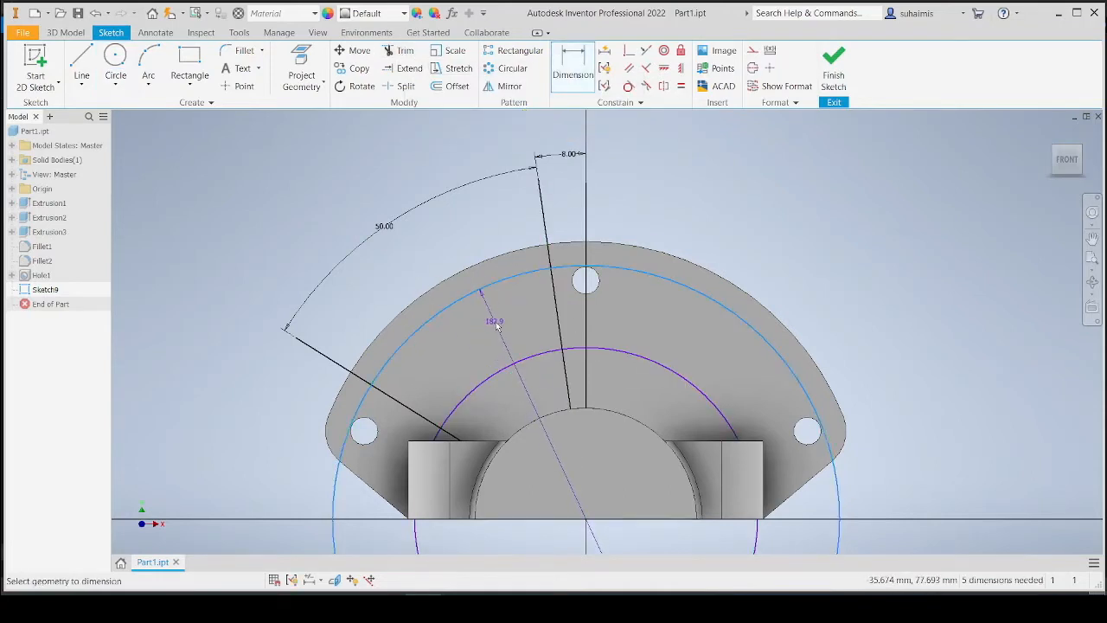
pyautogui.moveTo(494, 321)
pyautogui.mouseDown(button='middle')
pyautogui.moveTo(470, 259)
pyautogui.moveTo(431, 215)
pyautogui.moveTo(453, 256)
pyautogui.moveTo(447, 232)
pyautogui.mouseUp(button='middle')
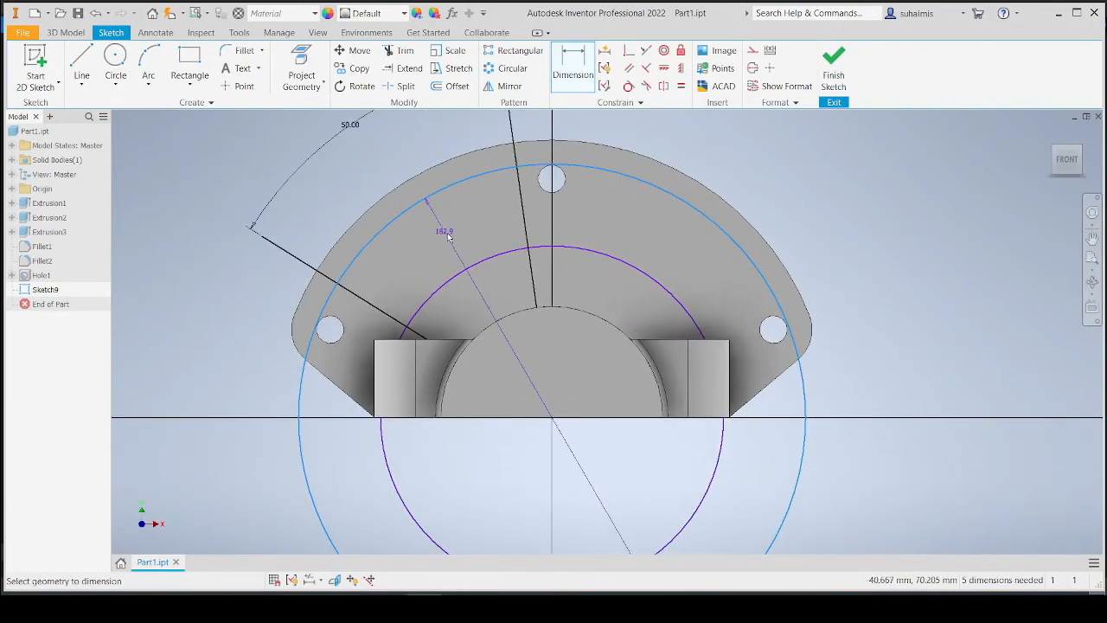
pyautogui.click(573, 73)
pyautogui.moveTo(475, 225)
pyautogui.mouseDown(button='middle')
pyautogui.moveTo(465, 115)
pyautogui.moveTo(446, 130)
pyautogui.mouseUp(button='middle')
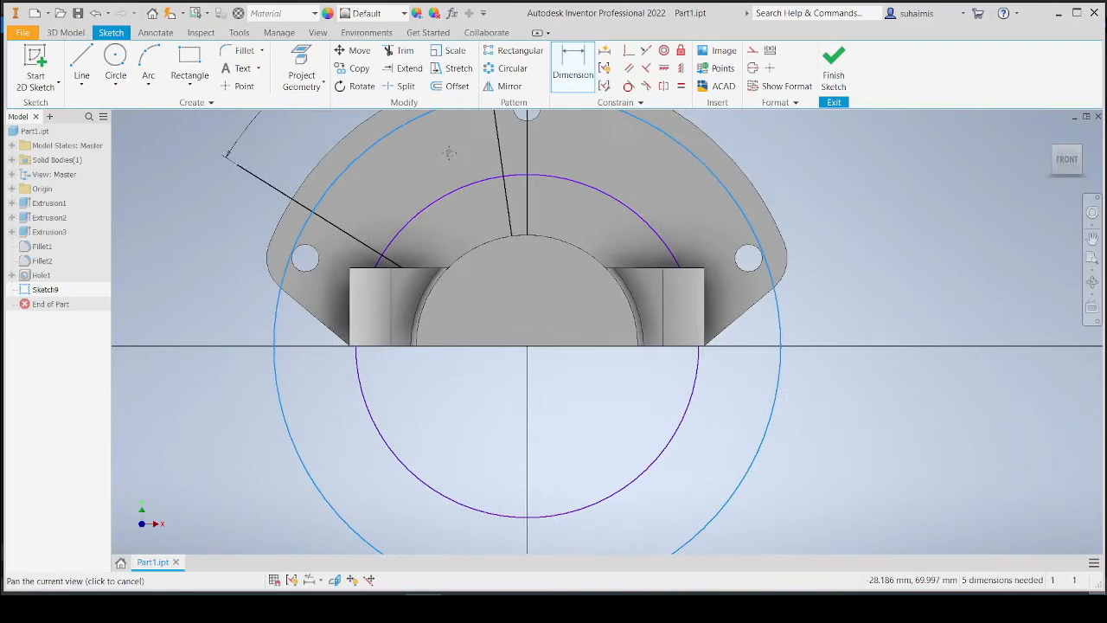
pyautogui.click(464, 197)
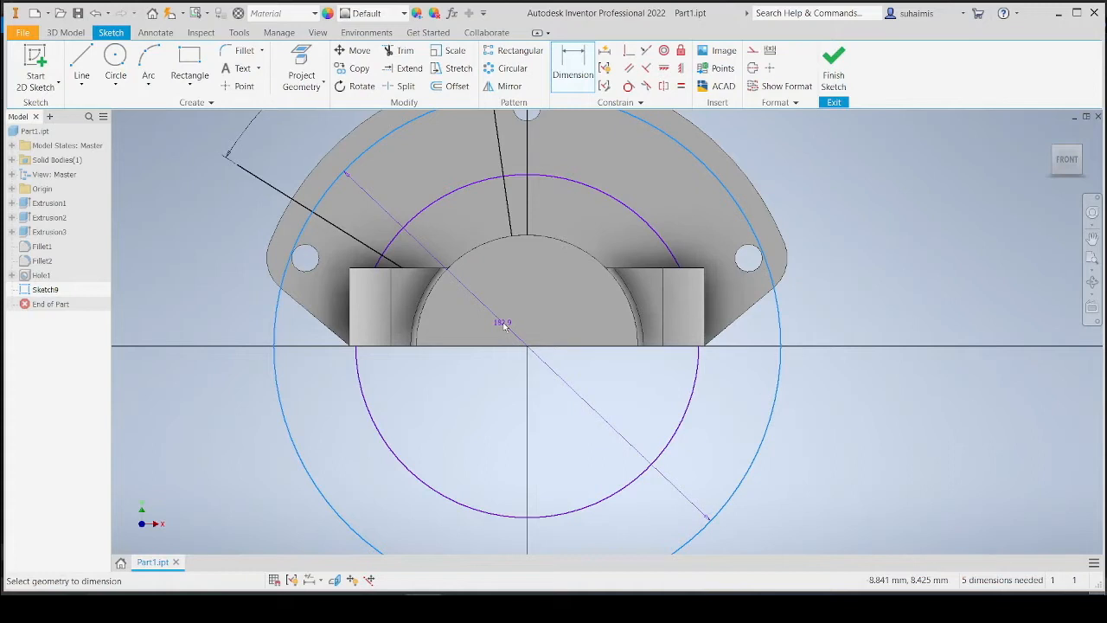
pyautogui.moveTo(500, 308)
pyautogui.mouseDown(button='middle')
pyautogui.moveTo(519, 339)
pyautogui.moveTo(489, 348)
pyautogui.mouseUp(button='middle')
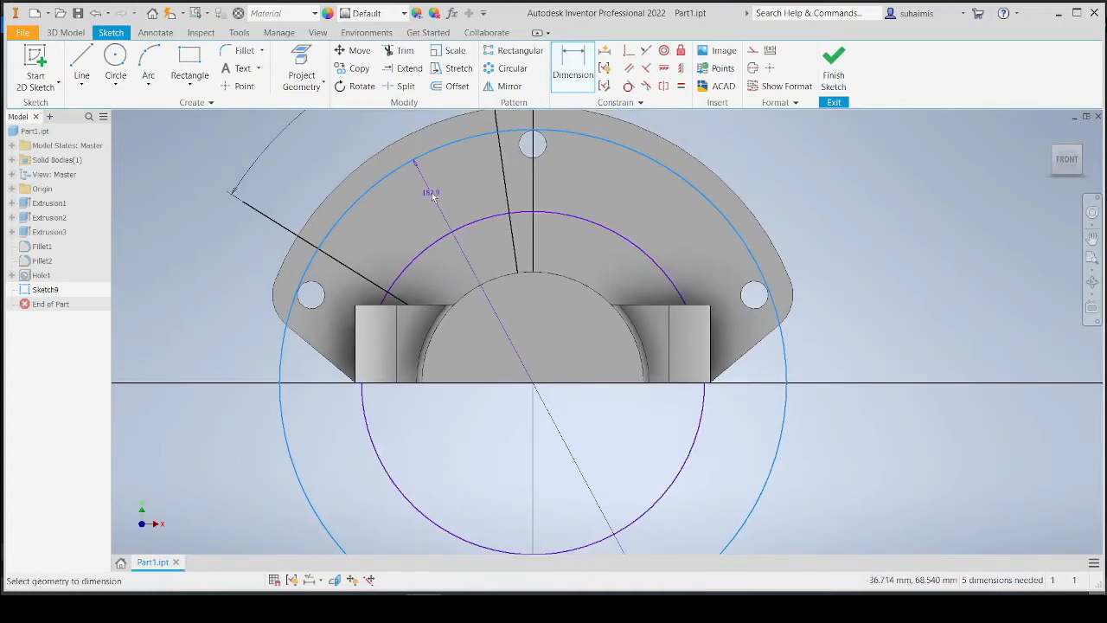
pyautogui.rightClick(433, 197)
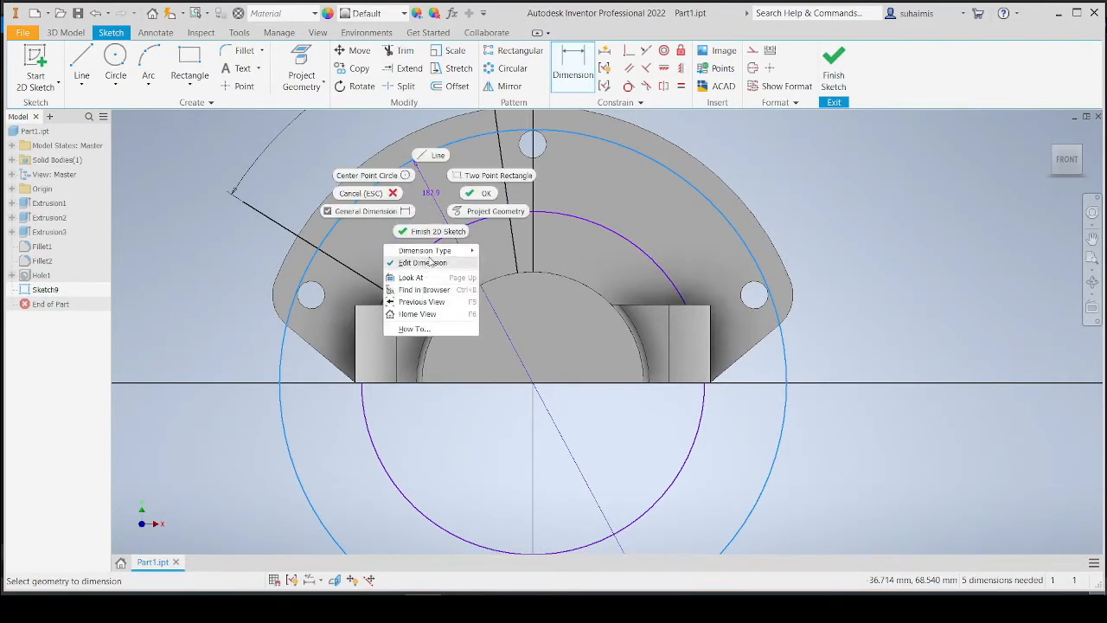
pyautogui.moveTo(437, 251)
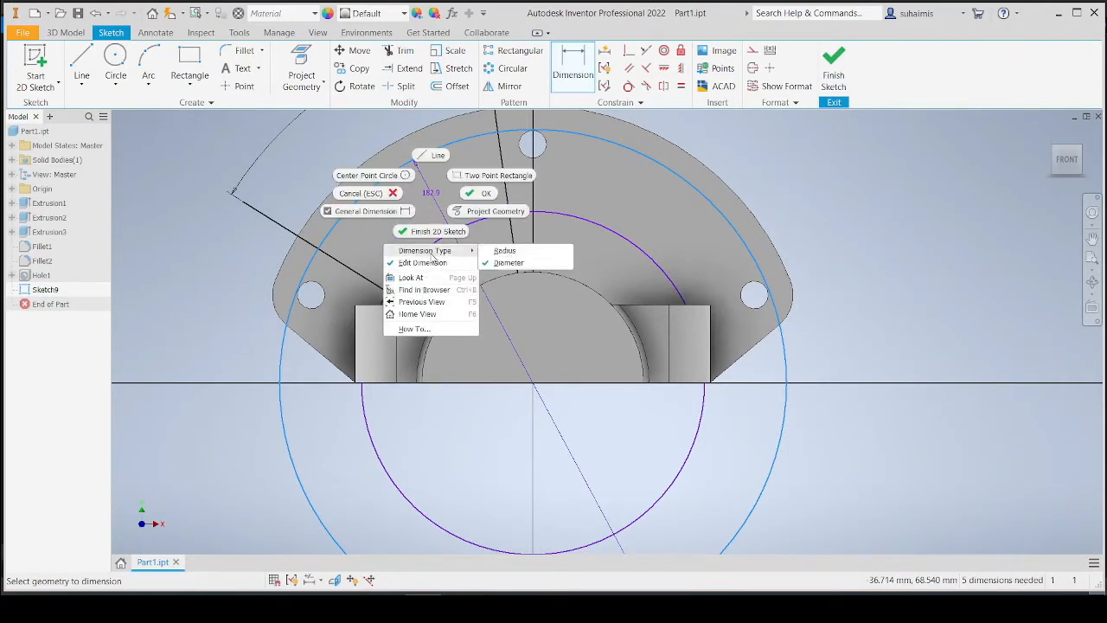
pyautogui.click(507, 254)
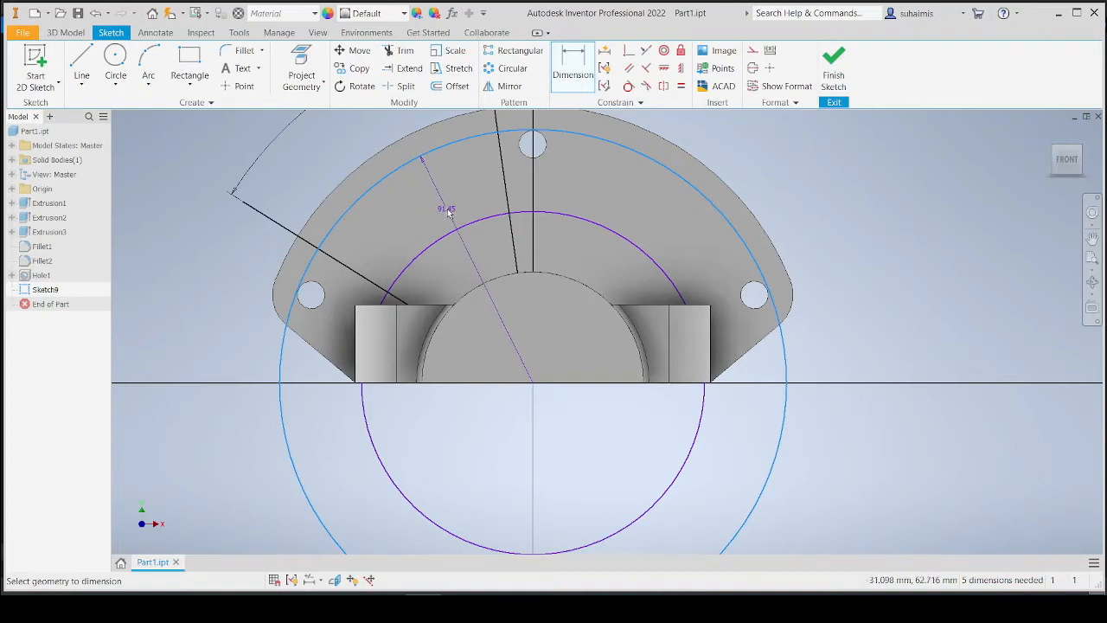
pyautogui.click(448, 213)
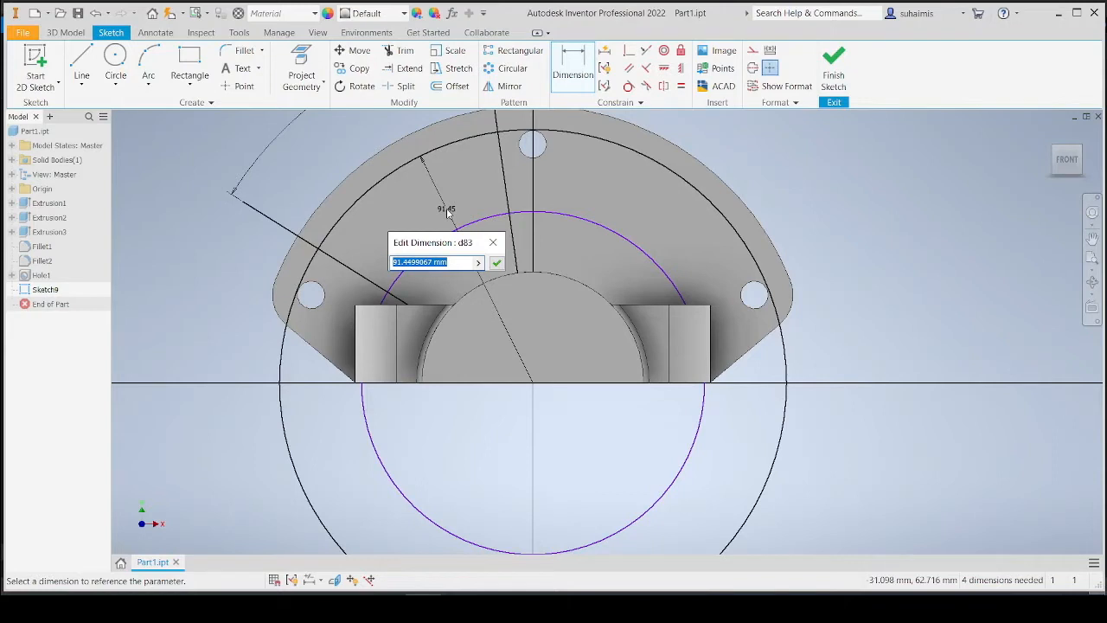
pyautogui.write('90')
pyautogui.press('Return')
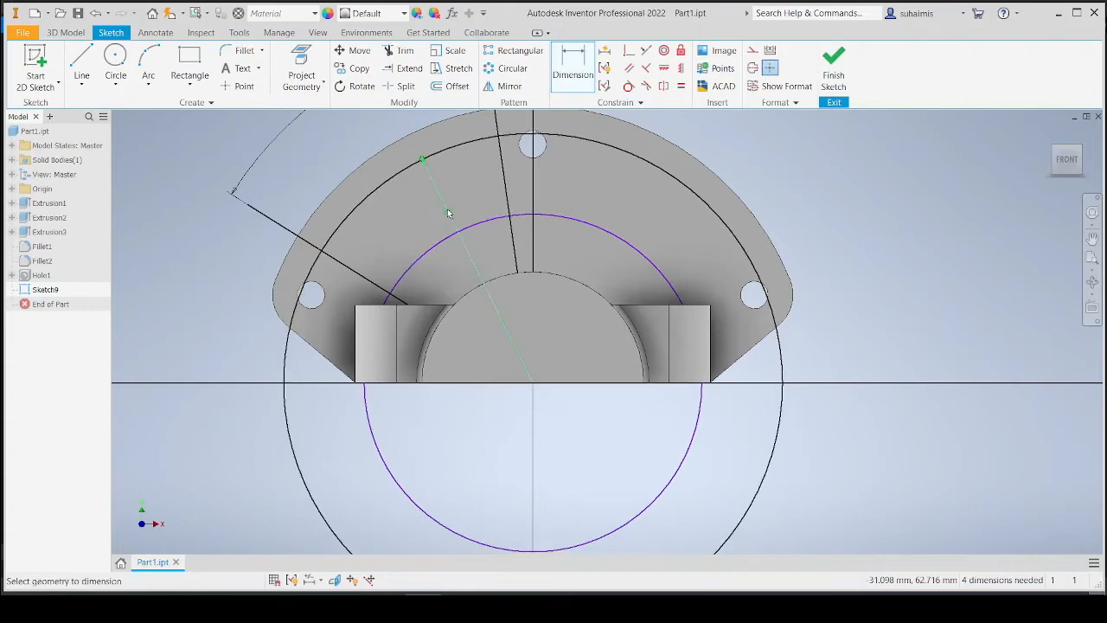
pyautogui.press('Escape')
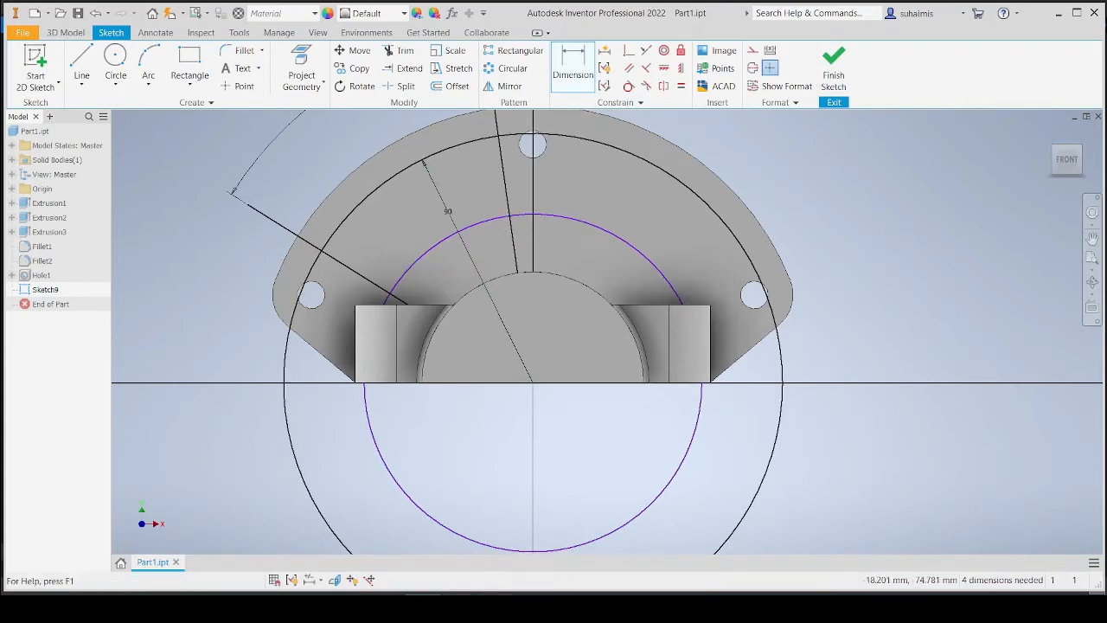
# Check the reference drawing, then dimension the inner circle as a radius of 55 mm.
pyautogui.hotkey('alt', 'Tab')
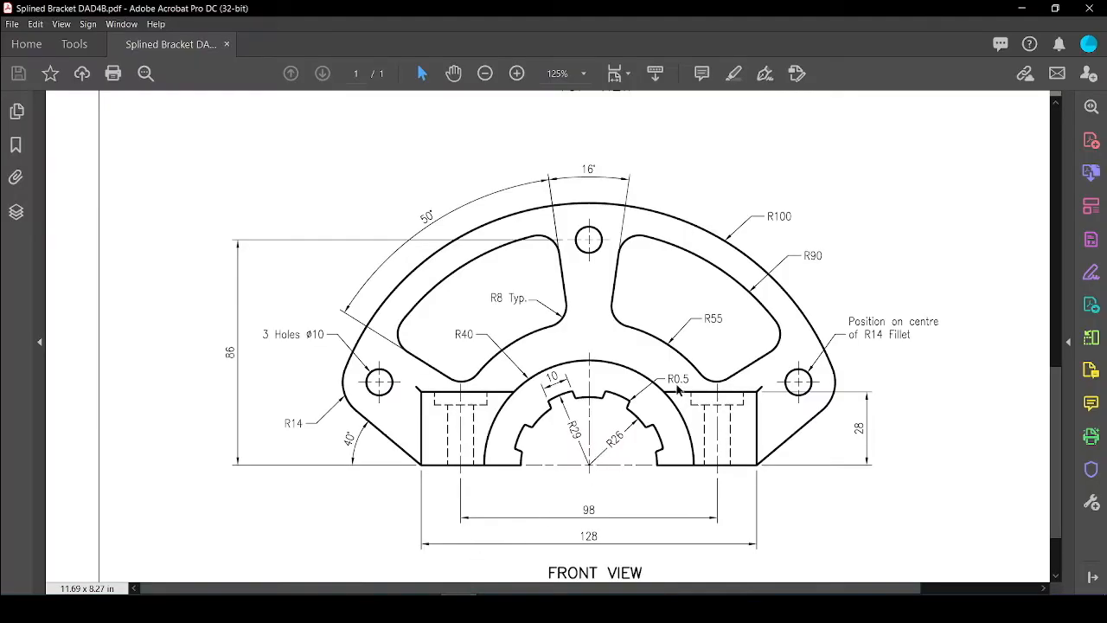
pyautogui.hotkey('alt', 'Tab')
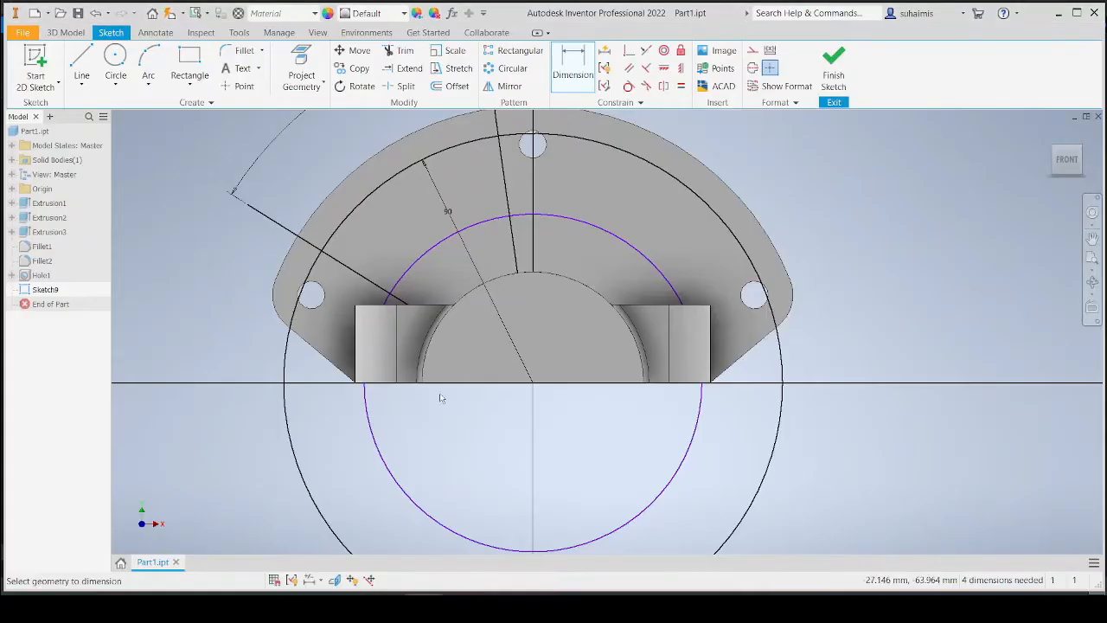
pyautogui.click(489, 222)
pyautogui.rightClick(483, 252)
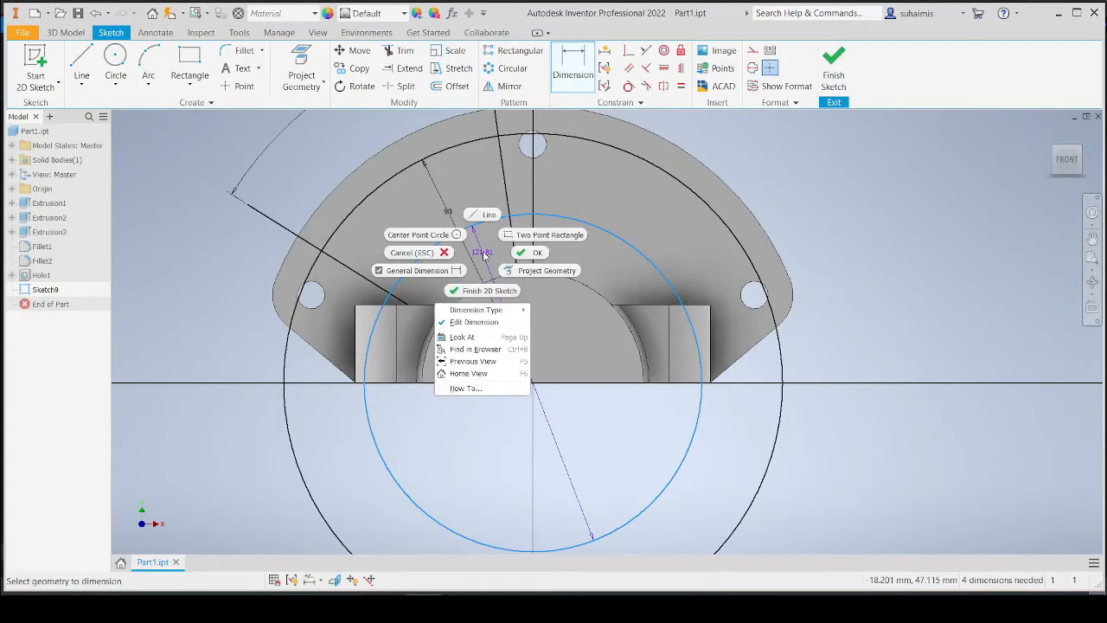
pyautogui.click(553, 310)
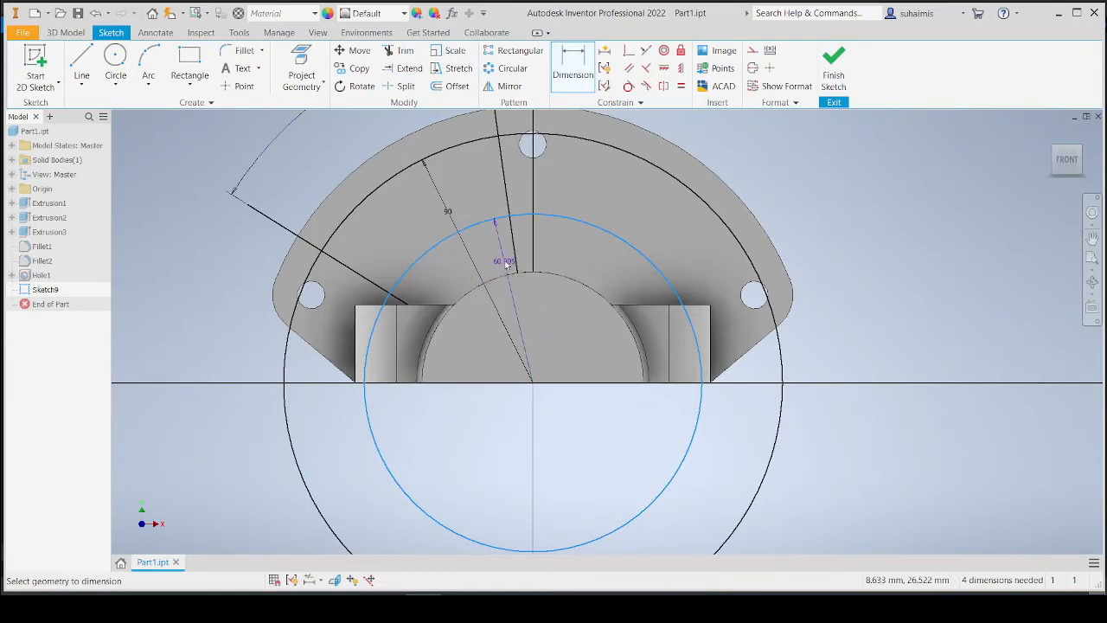
pyautogui.click(494, 250)
pyautogui.write('55')
pyautogui.press('Return')
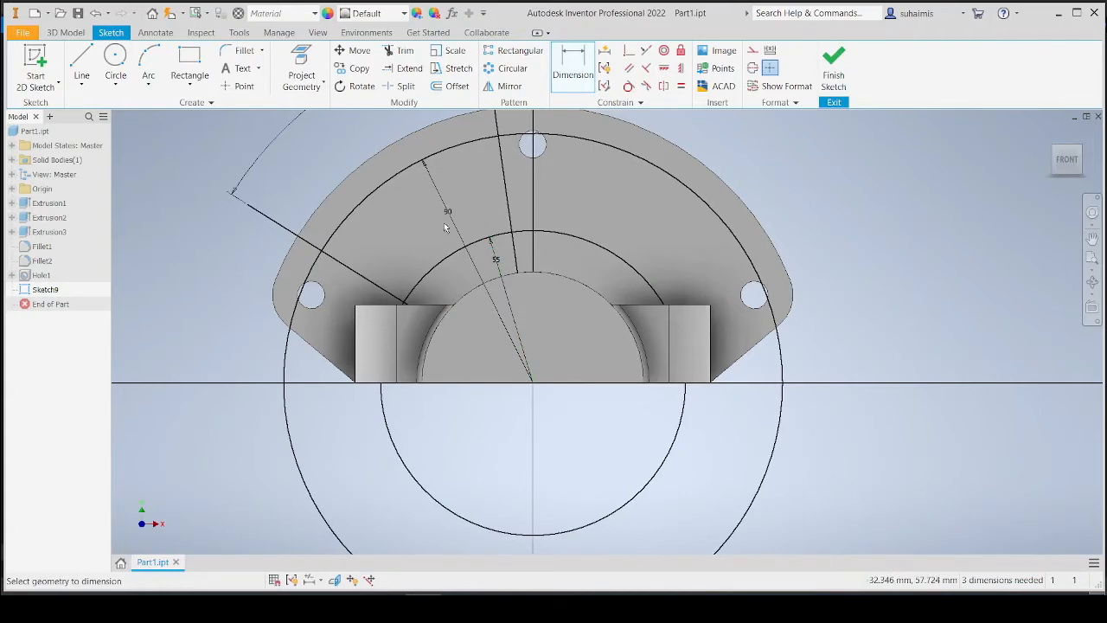
# Trim the circles and angled lines so only the segment between the two lines and the 90 and 55 arcs remains.
pyautogui.moveTo(385, 224); pyautogui.dragTo(400, 326, button='middle')
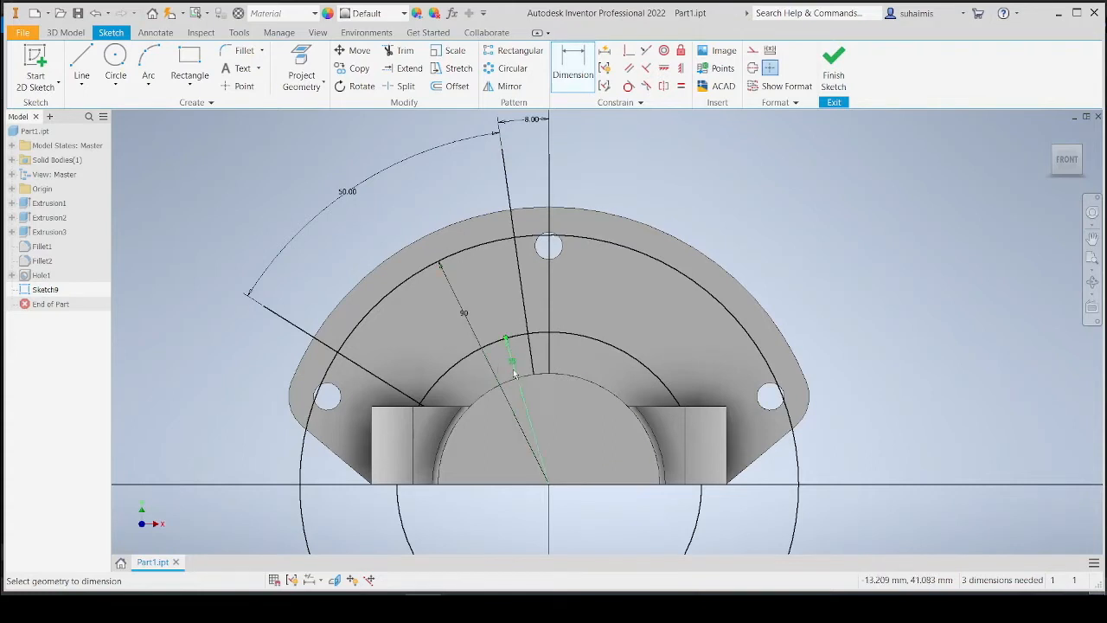
pyautogui.scroll(-3, 437, 309)
pyautogui.moveTo(436, 309); pyautogui.dragTo(427, 263, button='middle')
pyautogui.scroll(3, 433, 296)
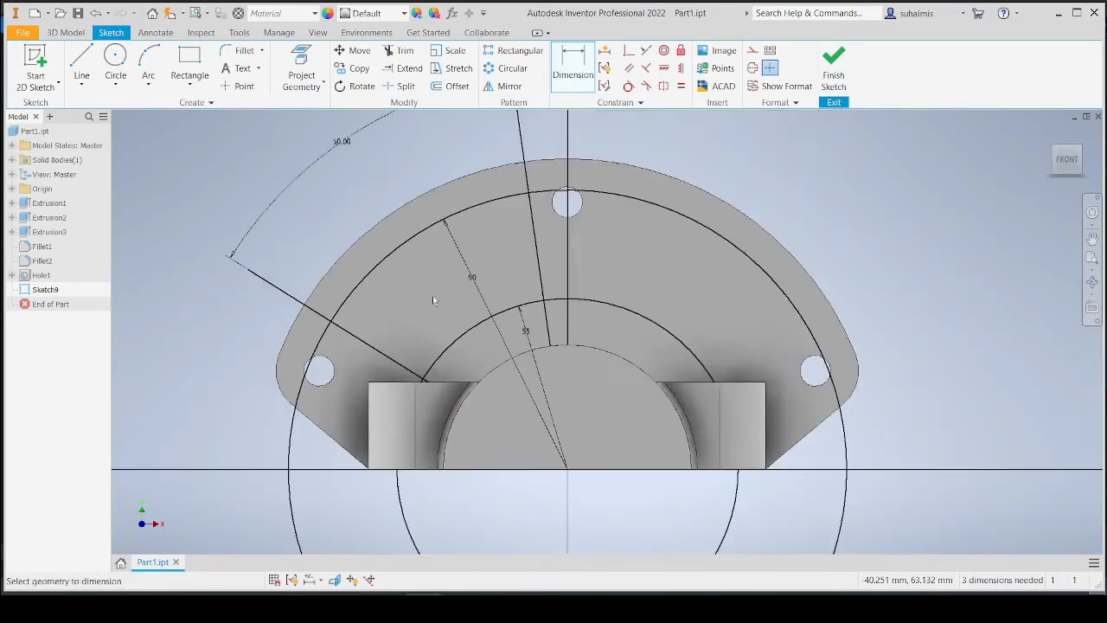
pyautogui.scroll(3, 439, 308)
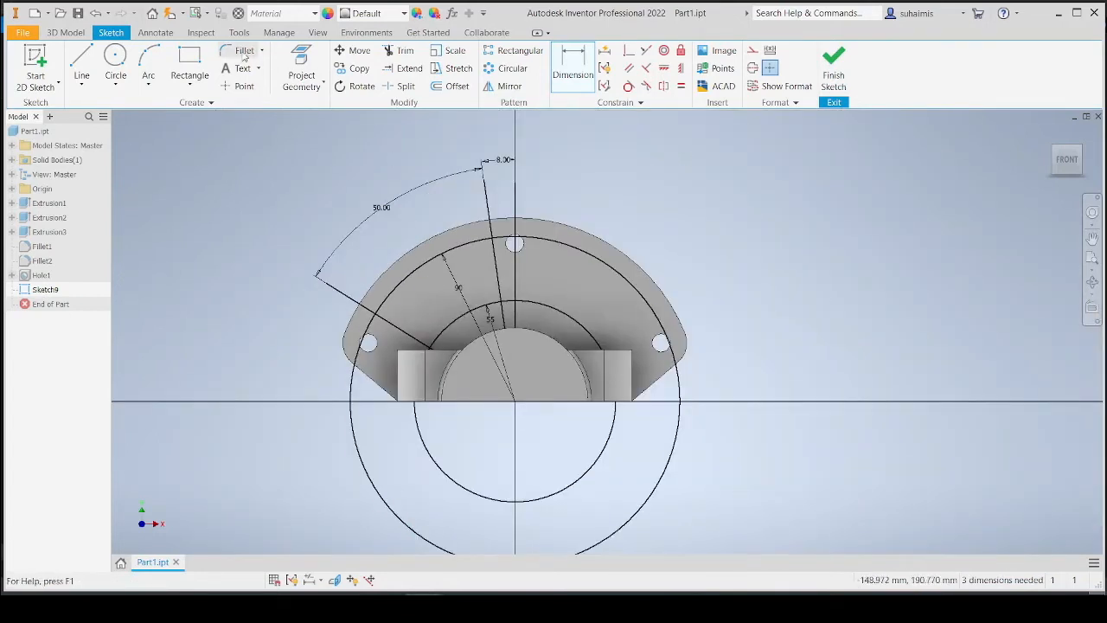
pyautogui.click(403, 52)
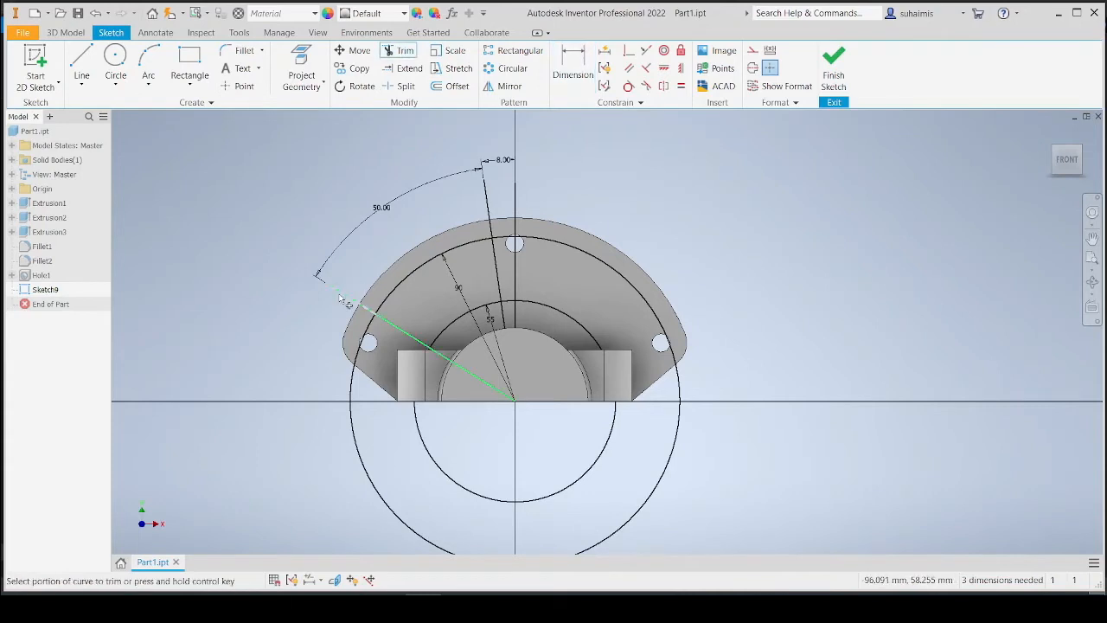
pyautogui.click(340, 298)
pyautogui.click(482, 227)
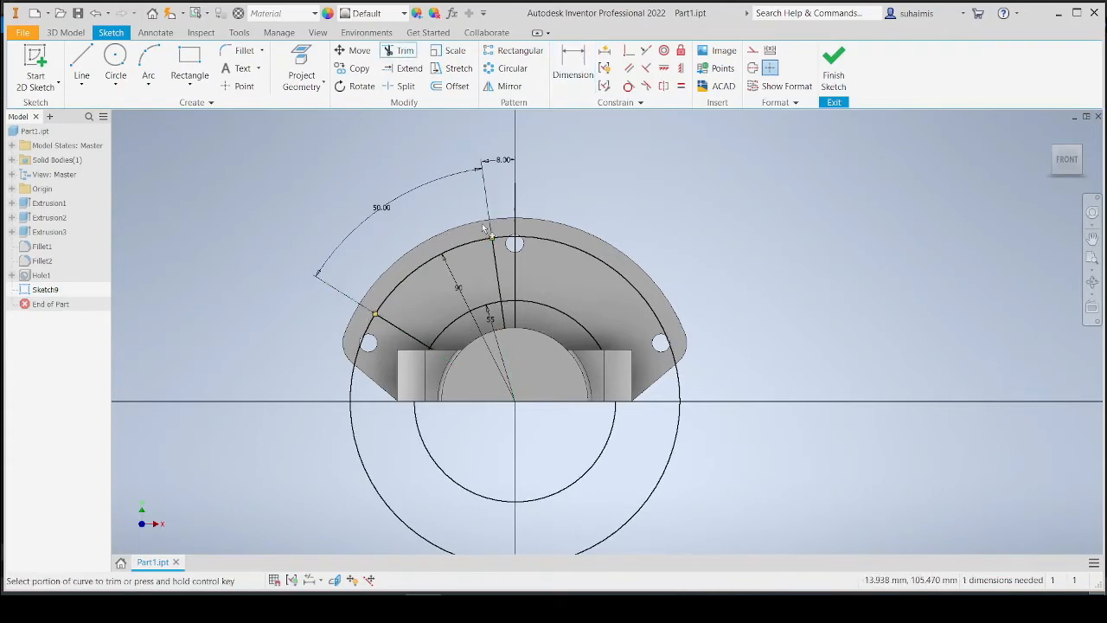
pyautogui.click(353, 403)
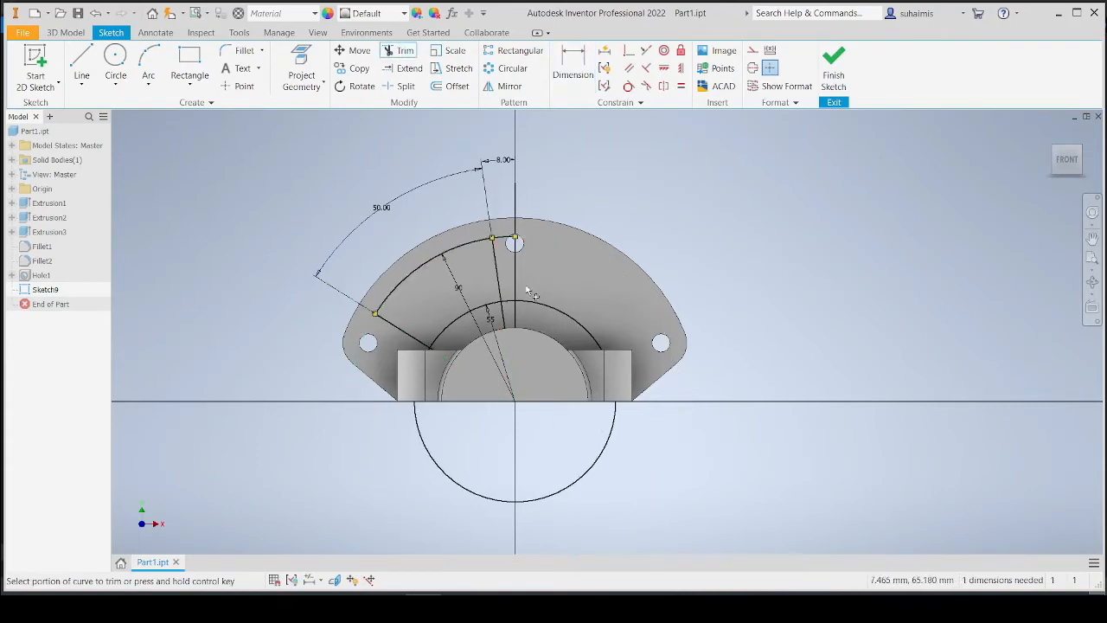
pyautogui.click(558, 313)
pyautogui.scroll(-3, 487, 331)
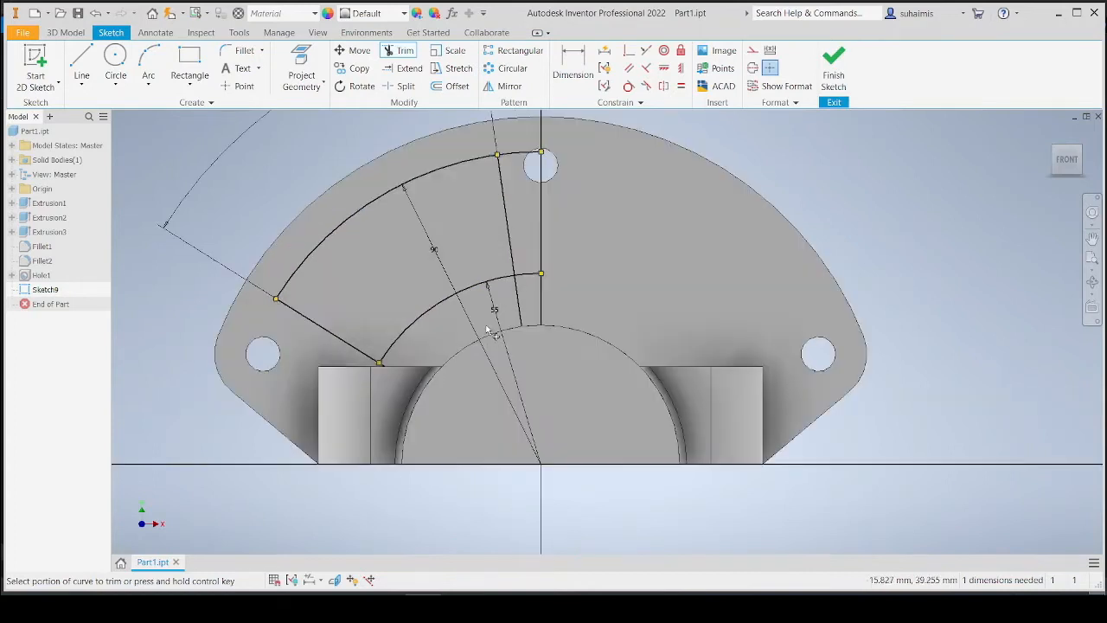
pyautogui.click(528, 275)
pyautogui.click(519, 158)
pyautogui.click(390, 368)
# Check the reference drawing, then fillet the four corners of the trimmed segment with an 8 mm radius.
pyautogui.click(461, 607)
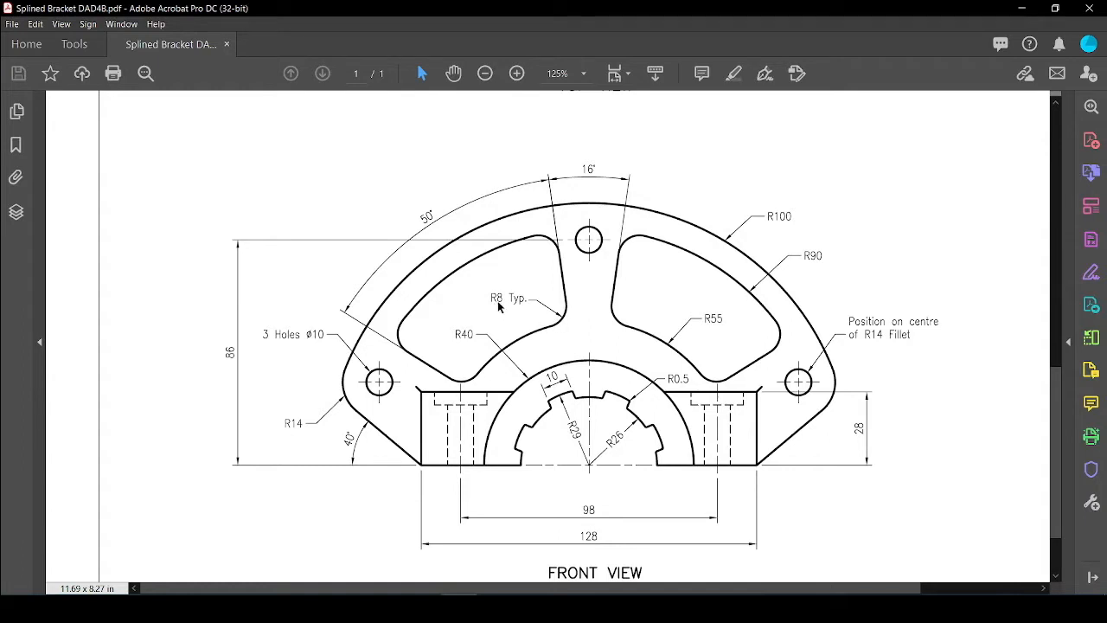
pyautogui.click(424, 607)
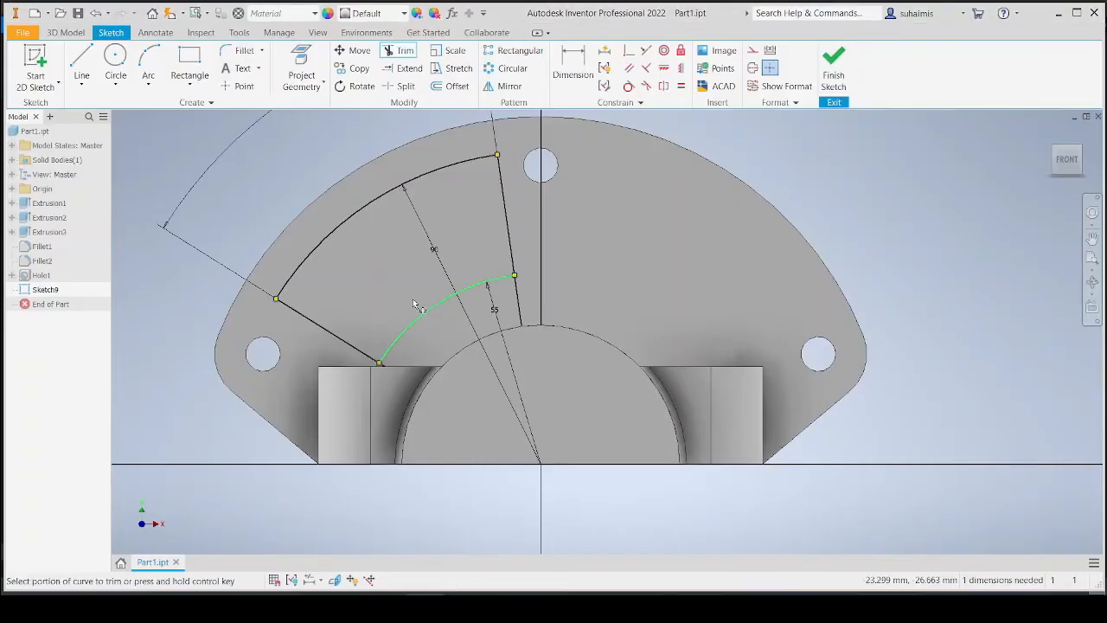
pyautogui.moveTo(287, 177); pyautogui.dragTo(352, 222, button='middle')
pyautogui.click(244, 50)
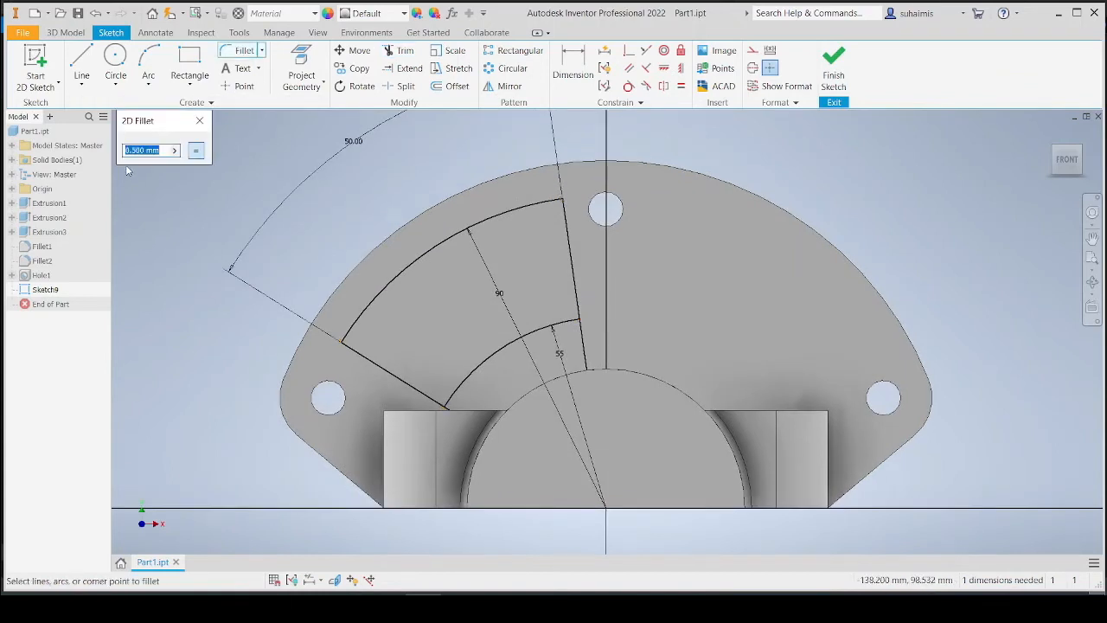
pyautogui.click(547, 208)
pyautogui.click(563, 219)
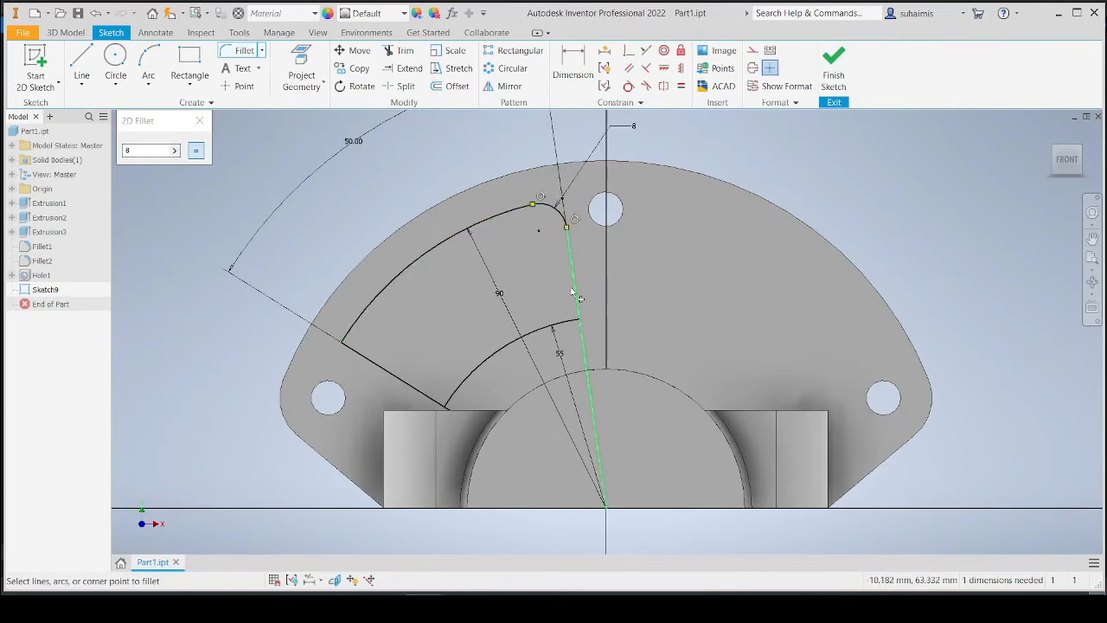
pyautogui.click(569, 320)
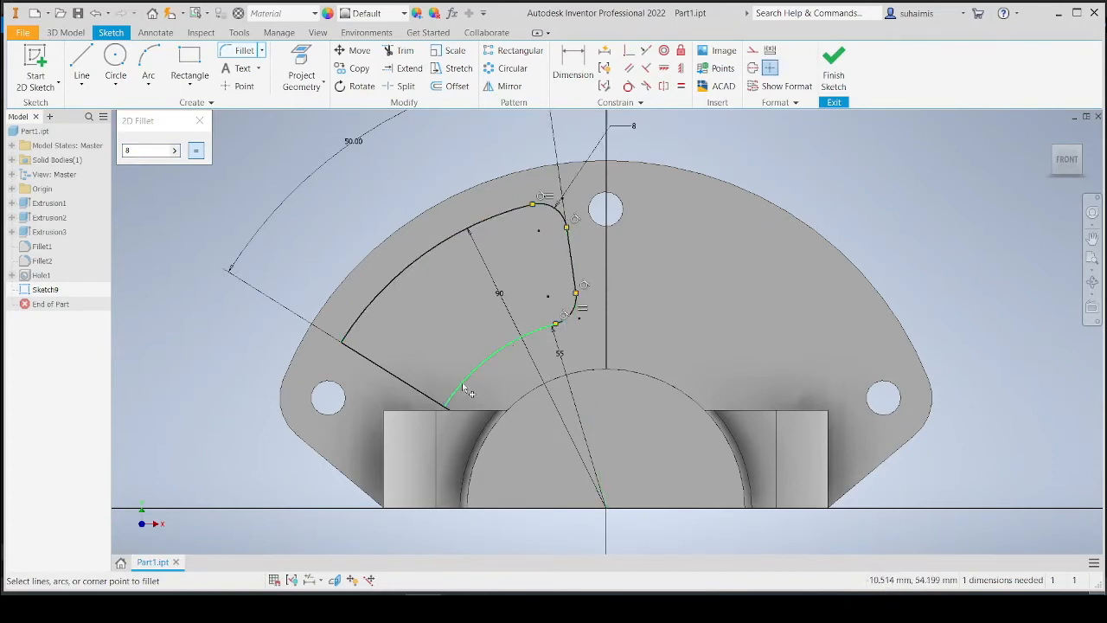
pyautogui.click(437, 400)
pyautogui.click(349, 333)
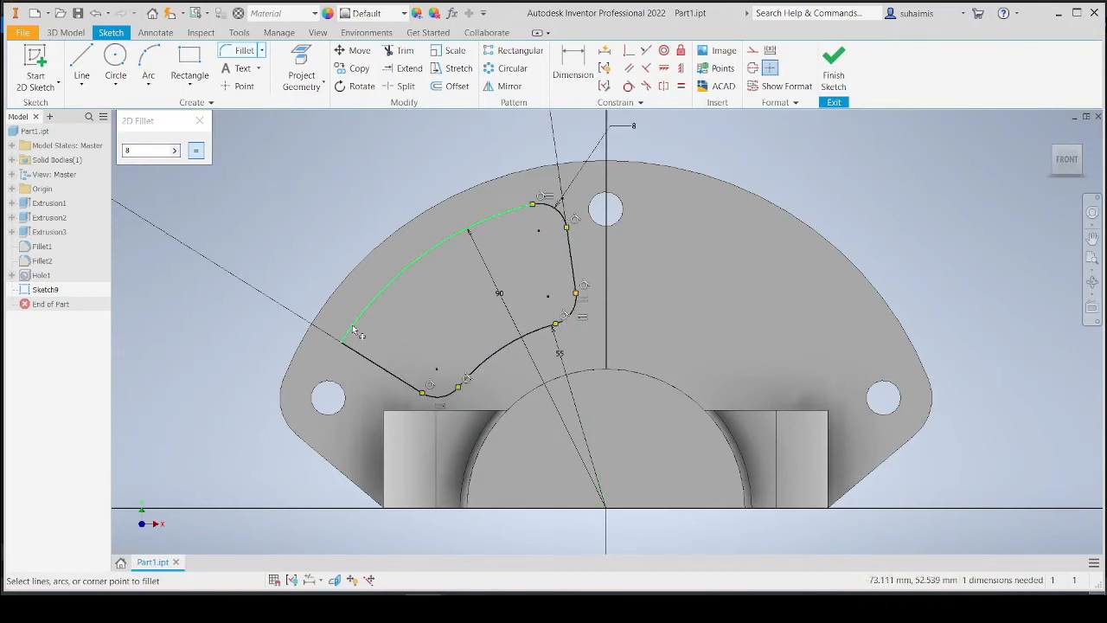
pyautogui.click(358, 352)
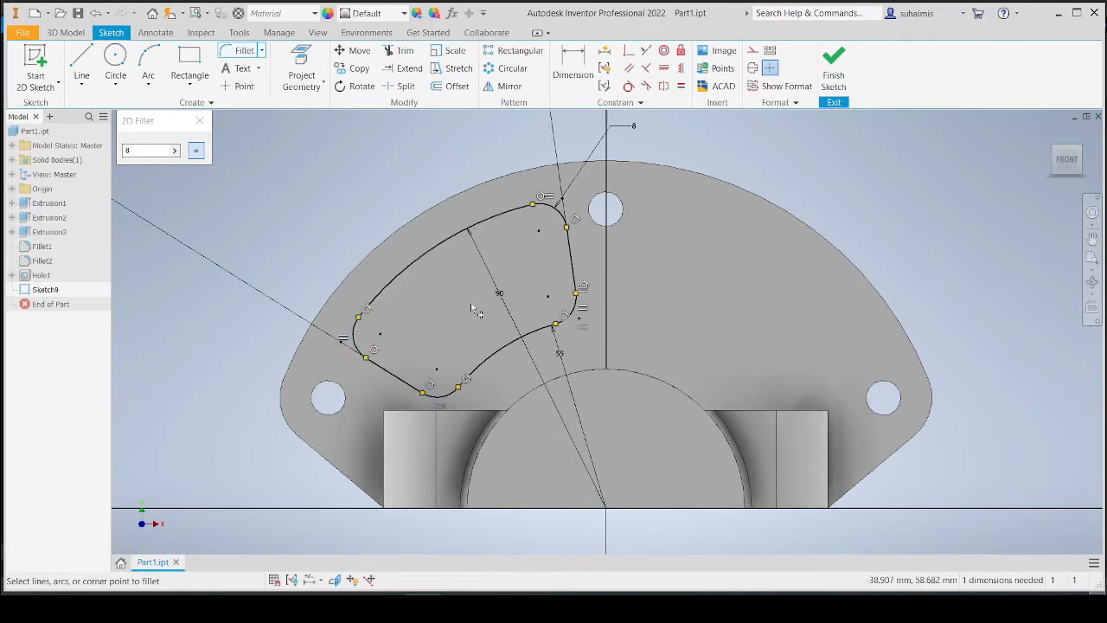
pyautogui.click(200, 120)
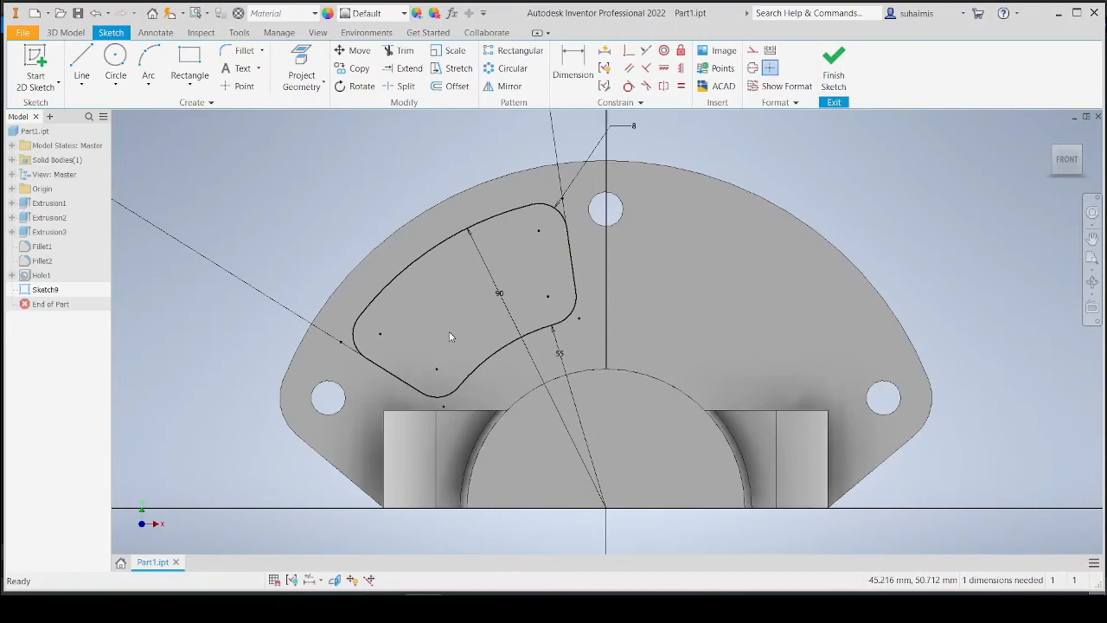
# Check the reference drawing, then mirror the trimmed cutout segment about the vertical centre line to create the second cutout.
pyautogui.click(459, 608)
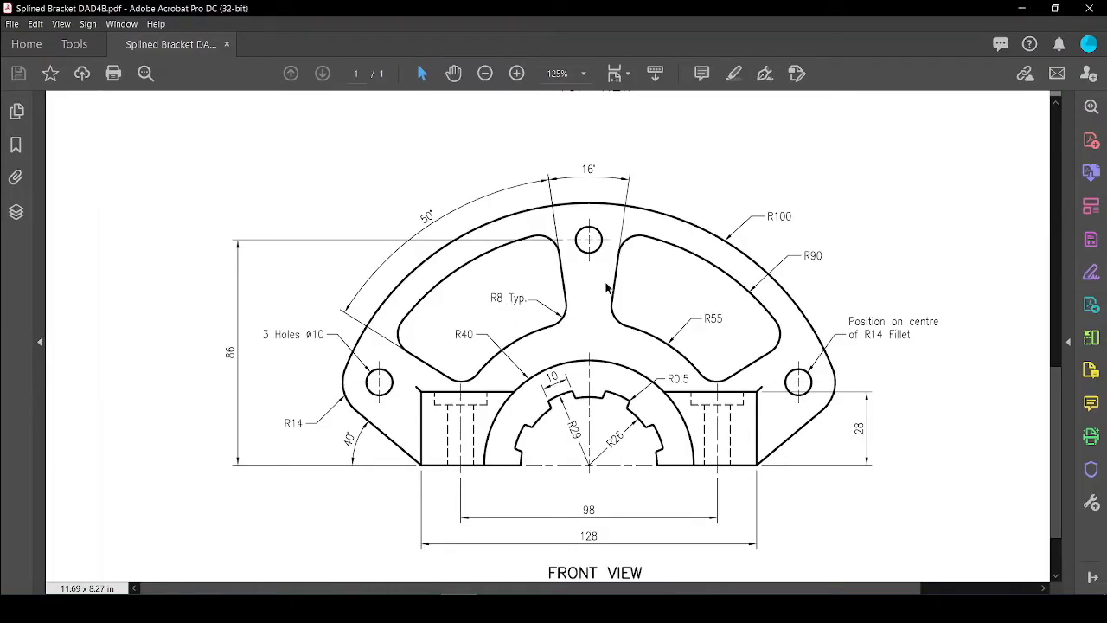
pyautogui.click(459, 608)
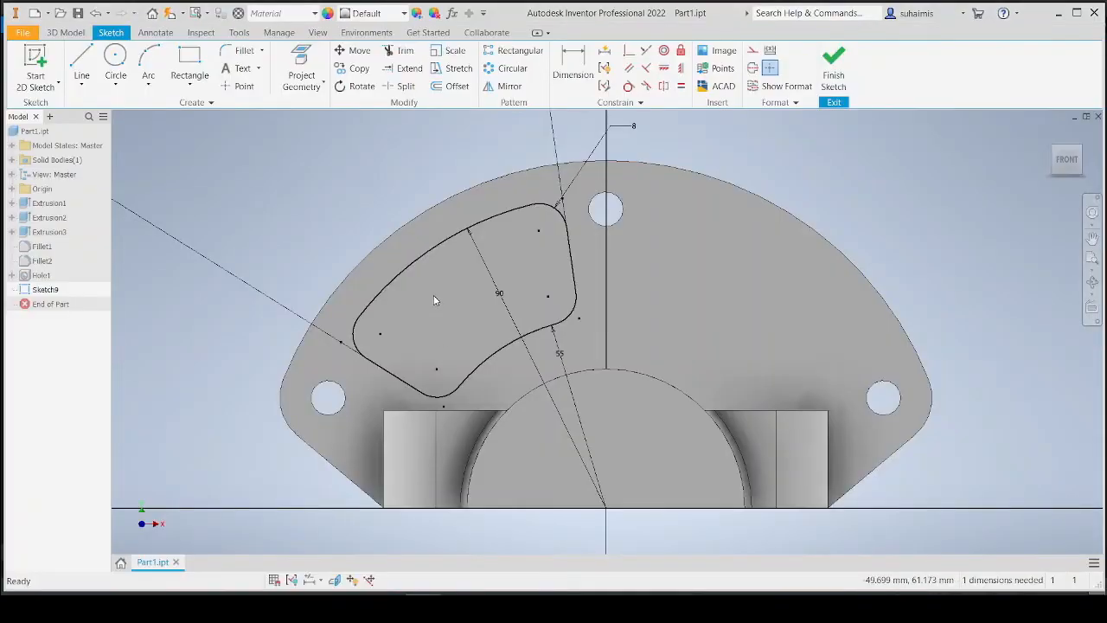
pyautogui.click(502, 87)
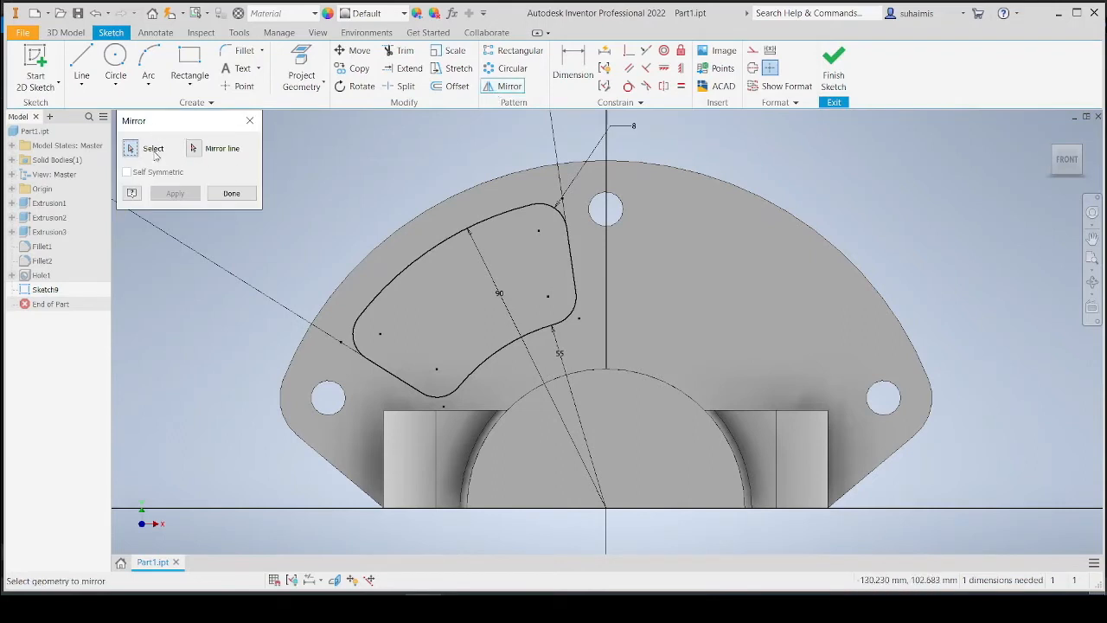
pyautogui.click(355, 329)
pyautogui.click(367, 313)
pyautogui.click(558, 211)
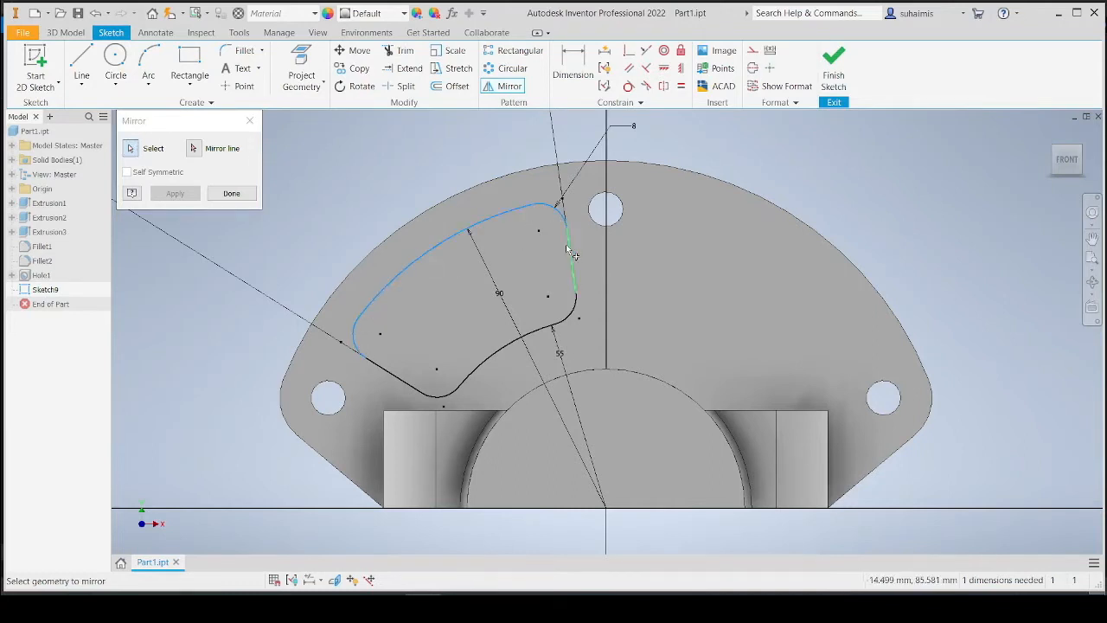
pyautogui.click(570, 258)
pyautogui.click(573, 315)
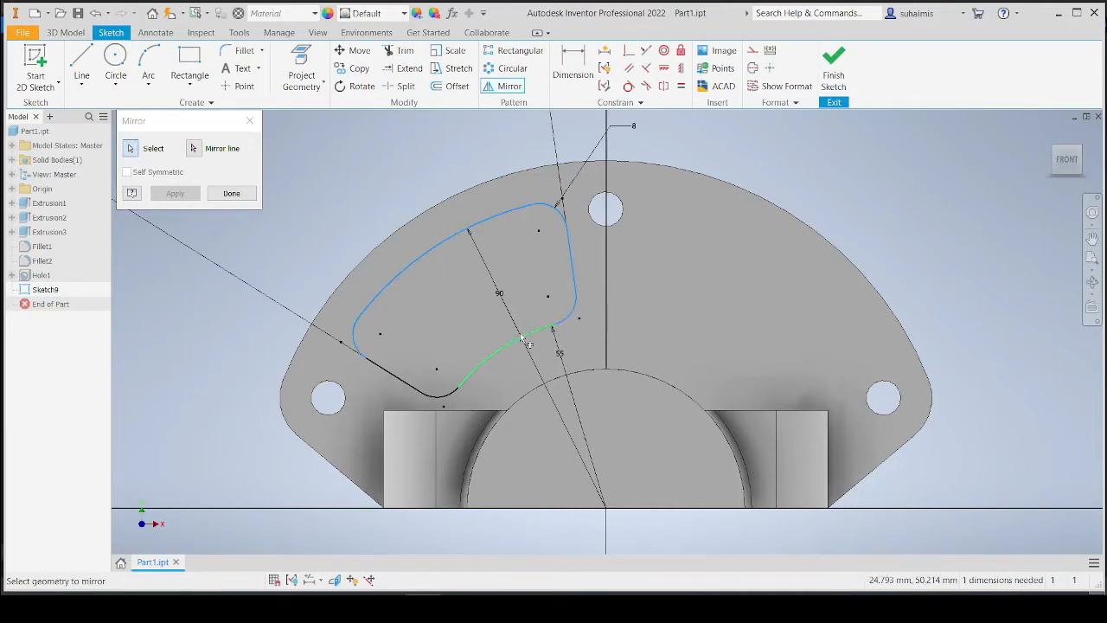
pyautogui.click(526, 343)
pyautogui.click(447, 396)
pyautogui.click(412, 388)
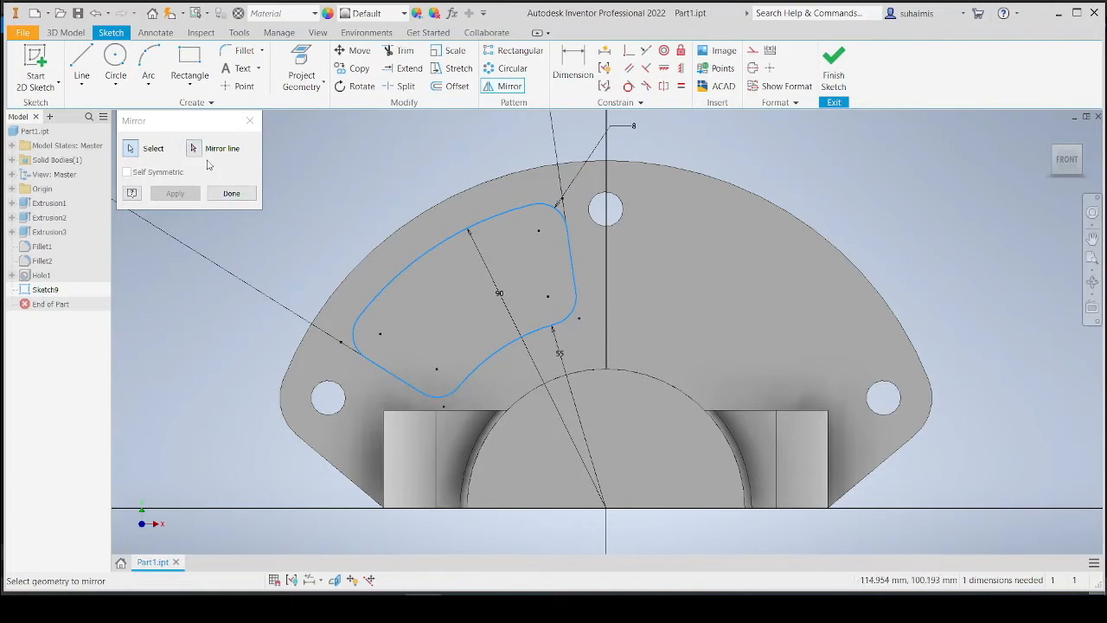
pyautogui.click(195, 149)
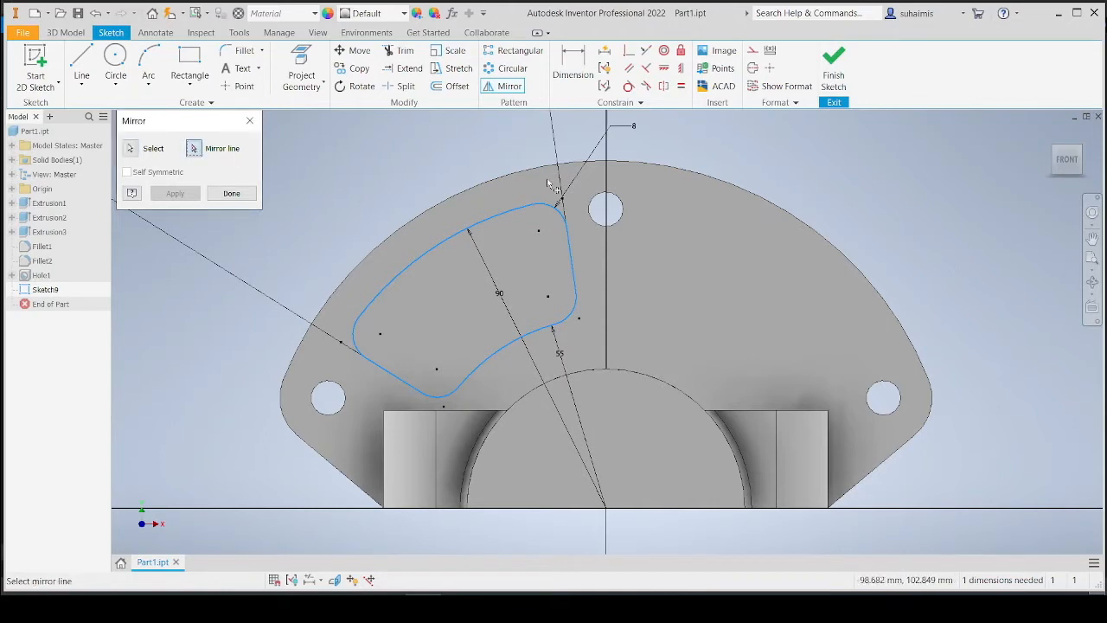
pyautogui.click(607, 270)
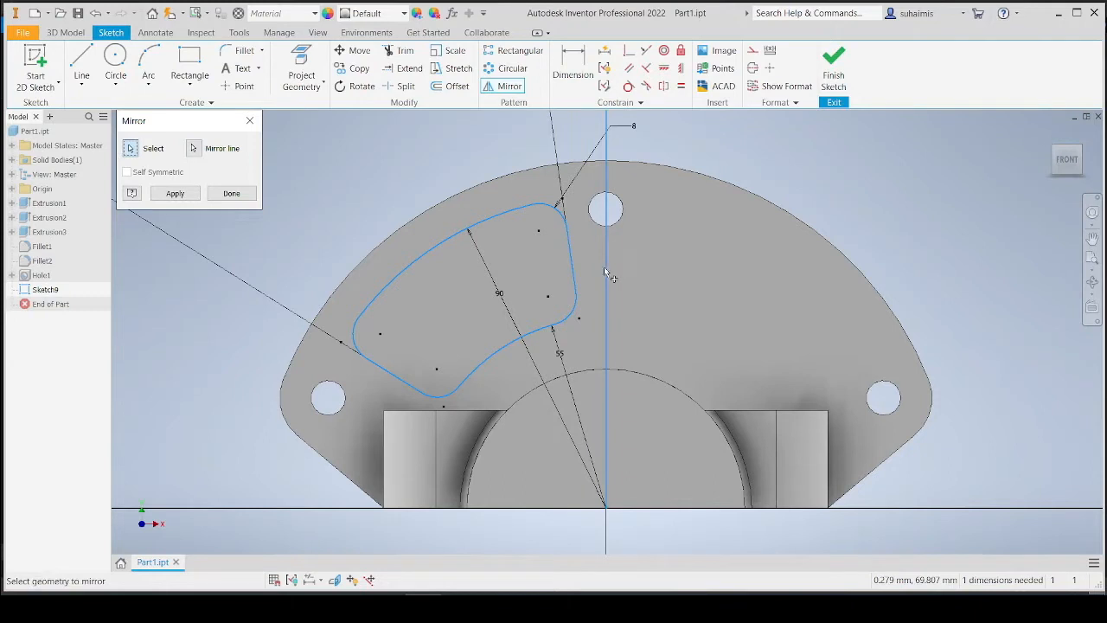
pyautogui.click(175, 194)
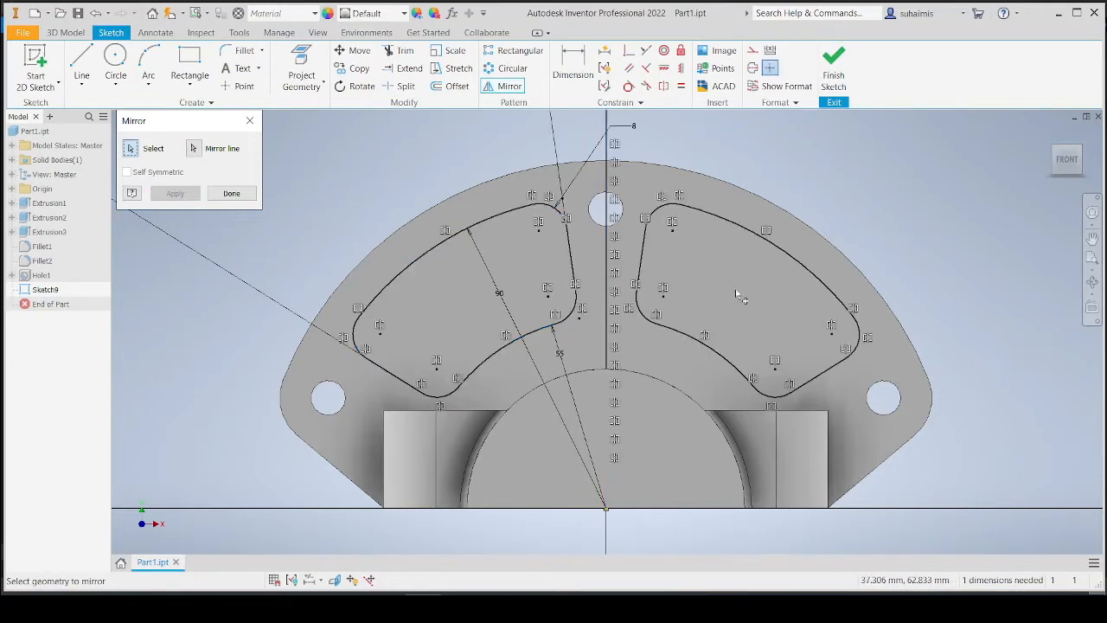
pyautogui.click(250, 120)
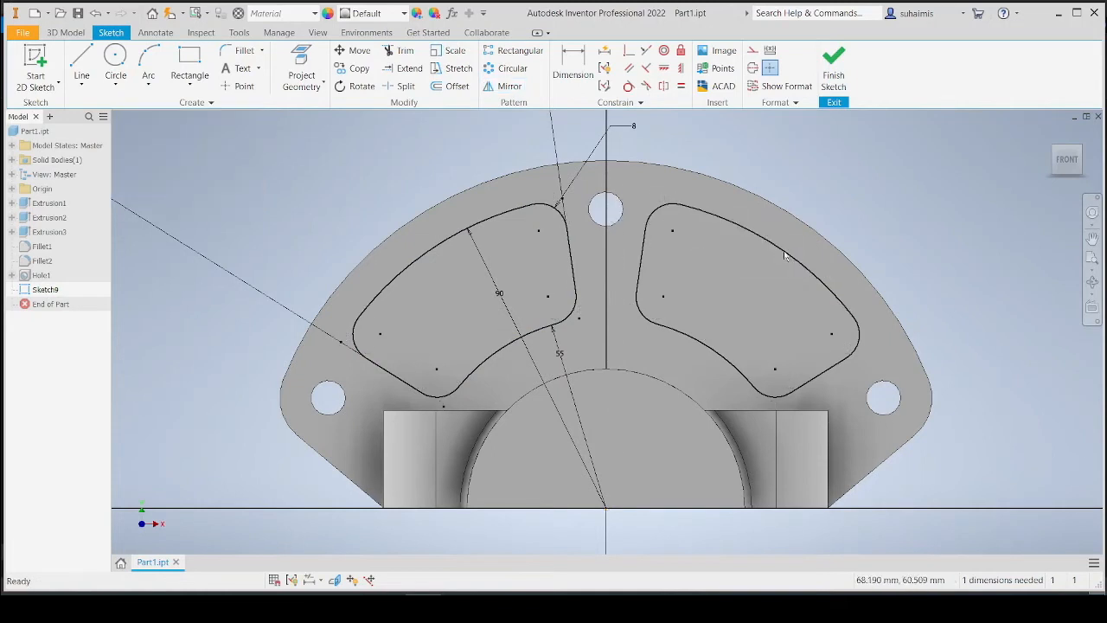
# Finish the sketch and extrude both cutout profiles as a cut through all in the flipped direction.
pyautogui.scroll(3, 708, 296)
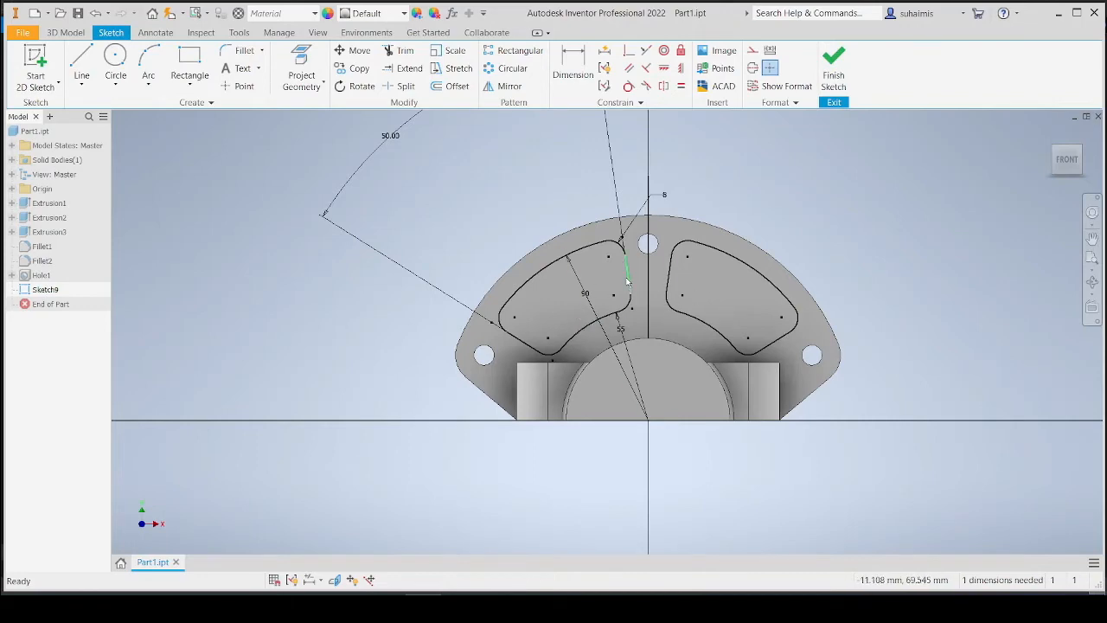
pyautogui.click(834, 64)
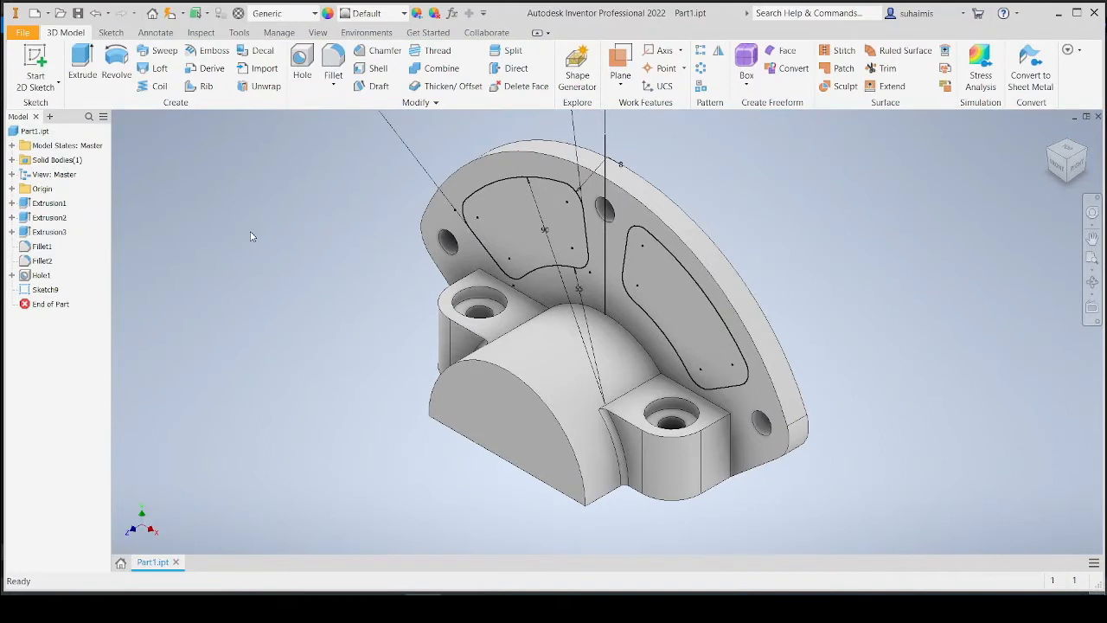
pyautogui.click(82, 62)
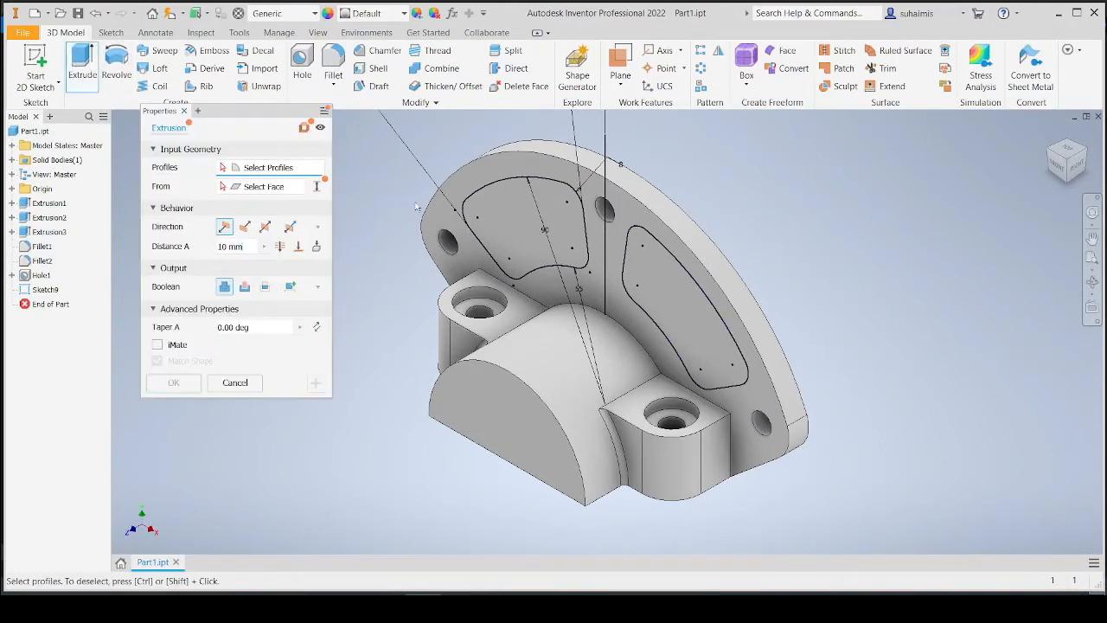
pyautogui.click(490, 221)
pyautogui.click(657, 291)
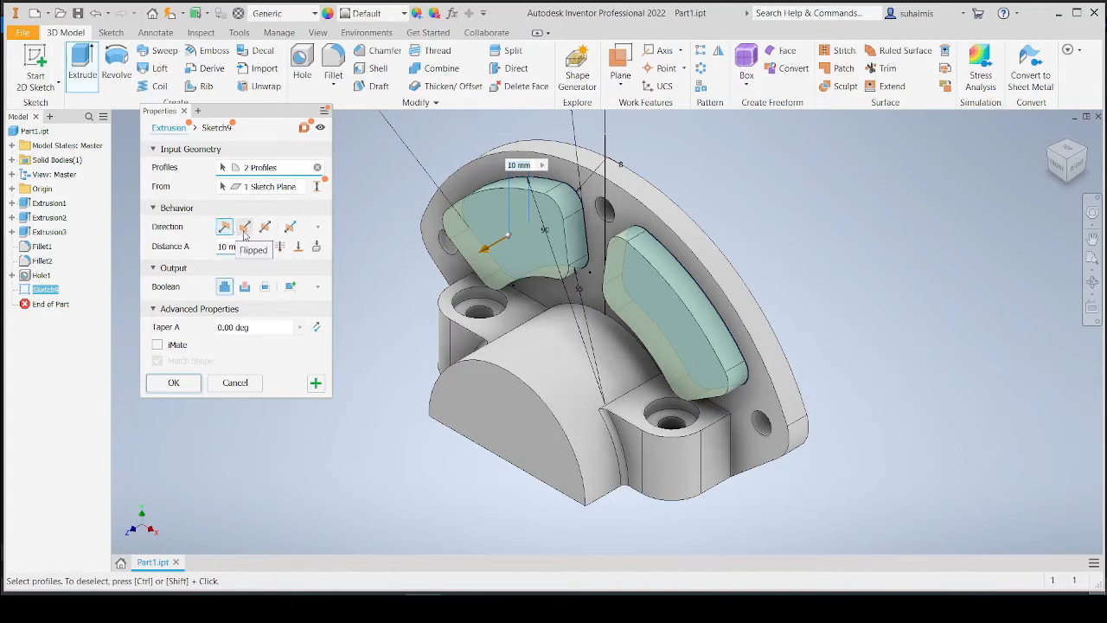
pyautogui.click(244, 227)
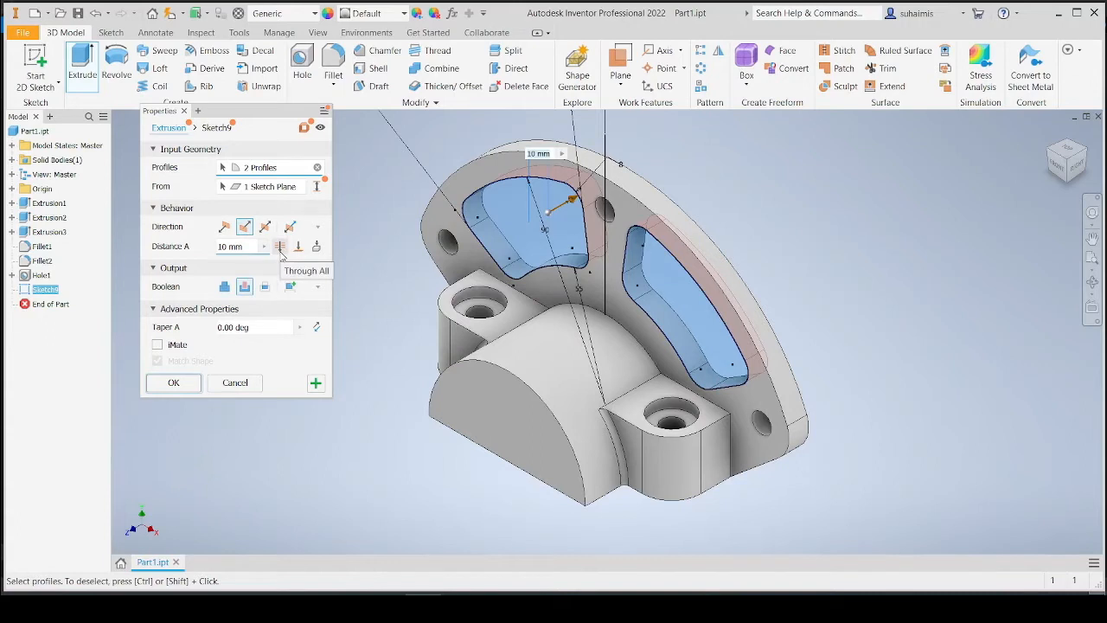
pyautogui.click(279, 247)
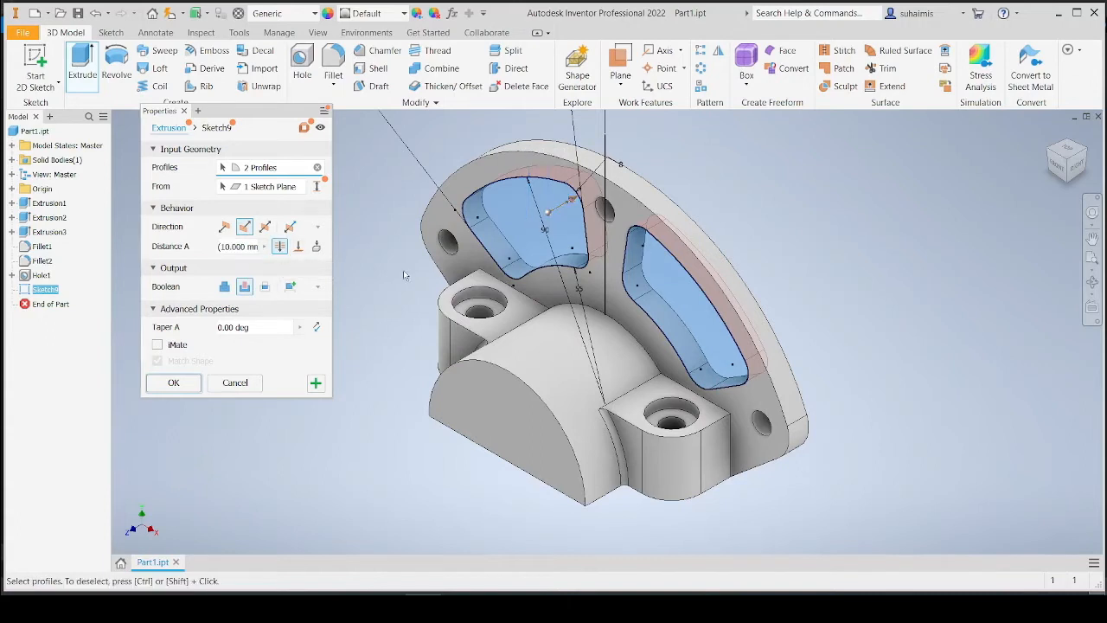
pyautogui.click(173, 382)
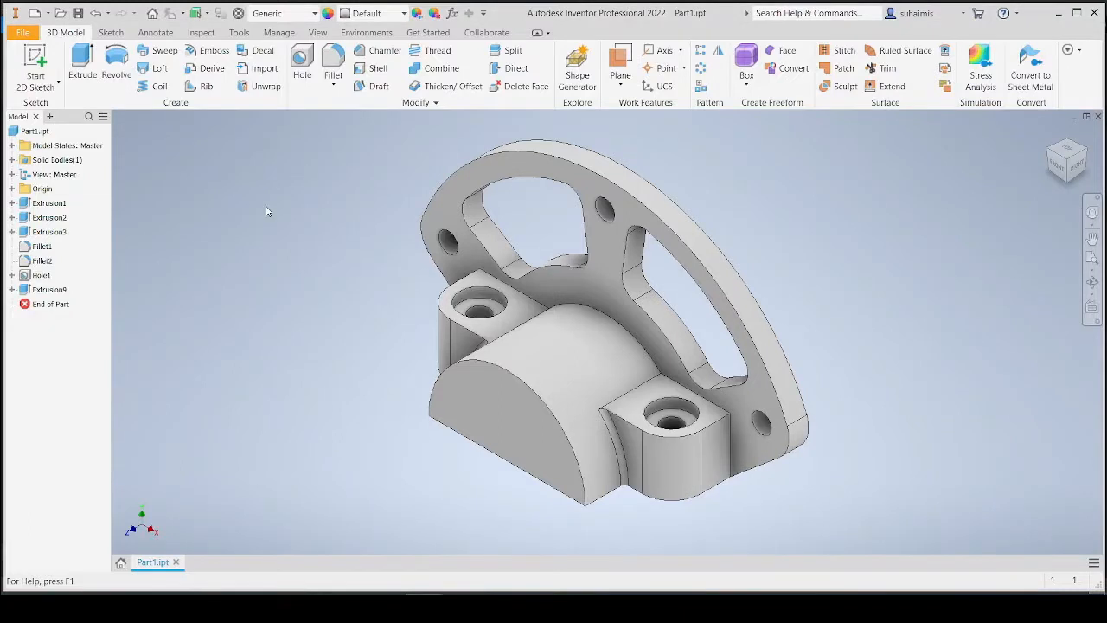
# Start a new sketch on the front face and draw a circle centred at the origin with a 29 mm radius.
pyautogui.click(35, 59)
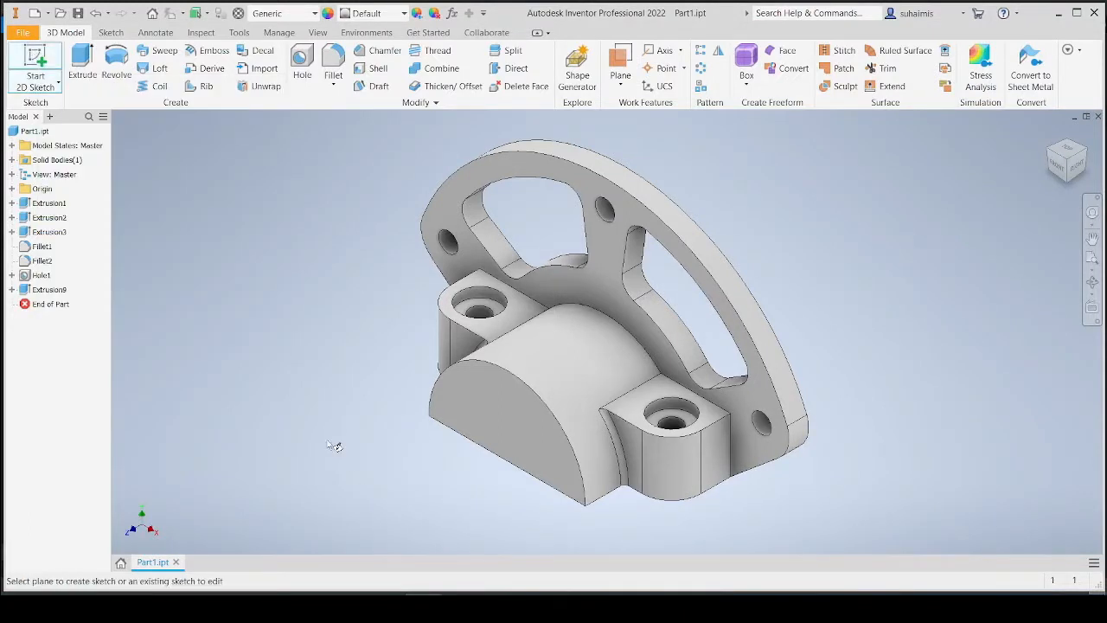
pyautogui.click(512, 433)
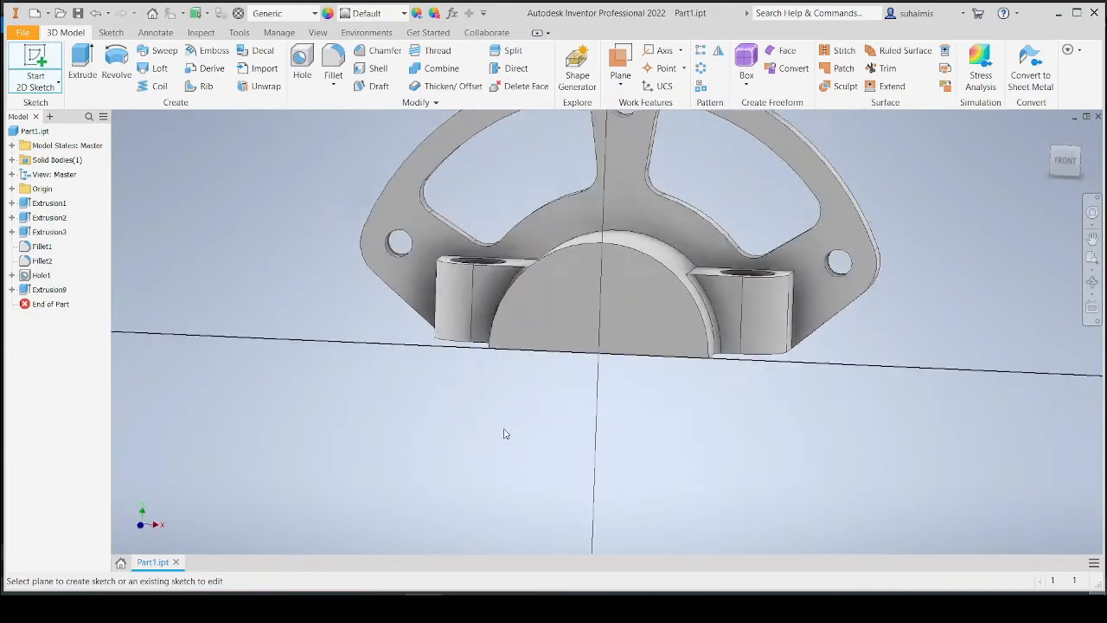
pyautogui.click(115, 61)
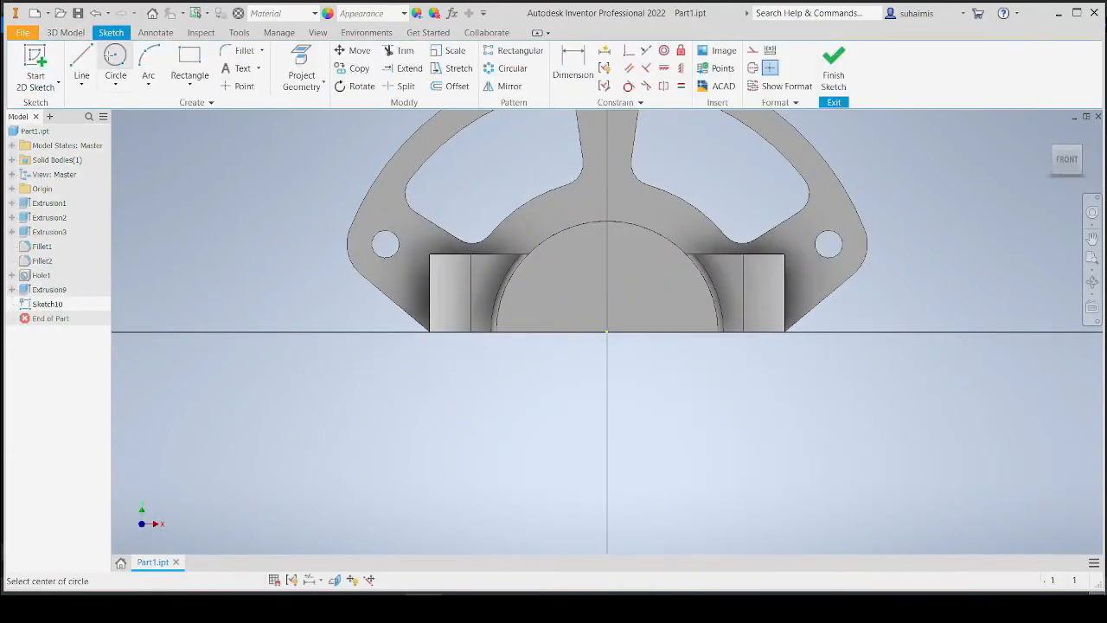
pyautogui.click(606, 331)
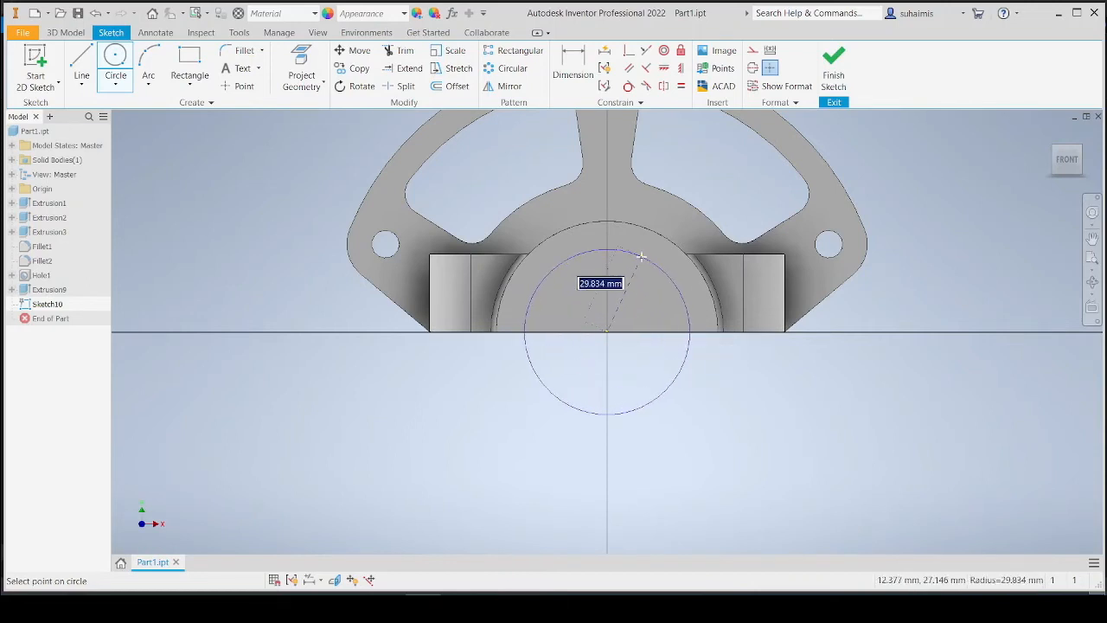
pyautogui.write('2')
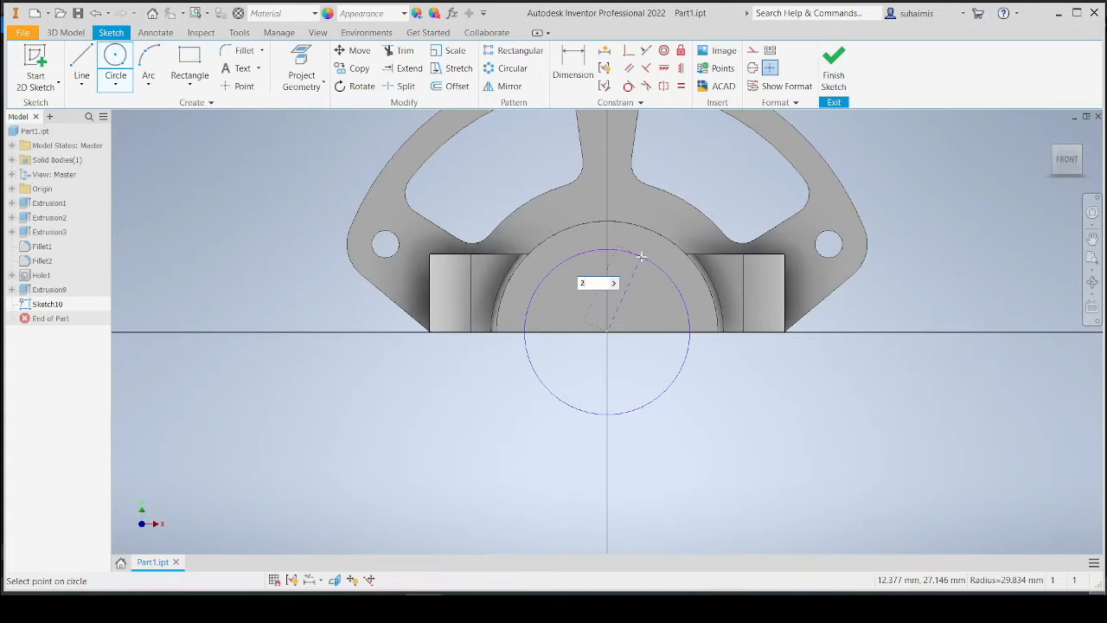
pyautogui.write('5')
pyautogui.press('Return')
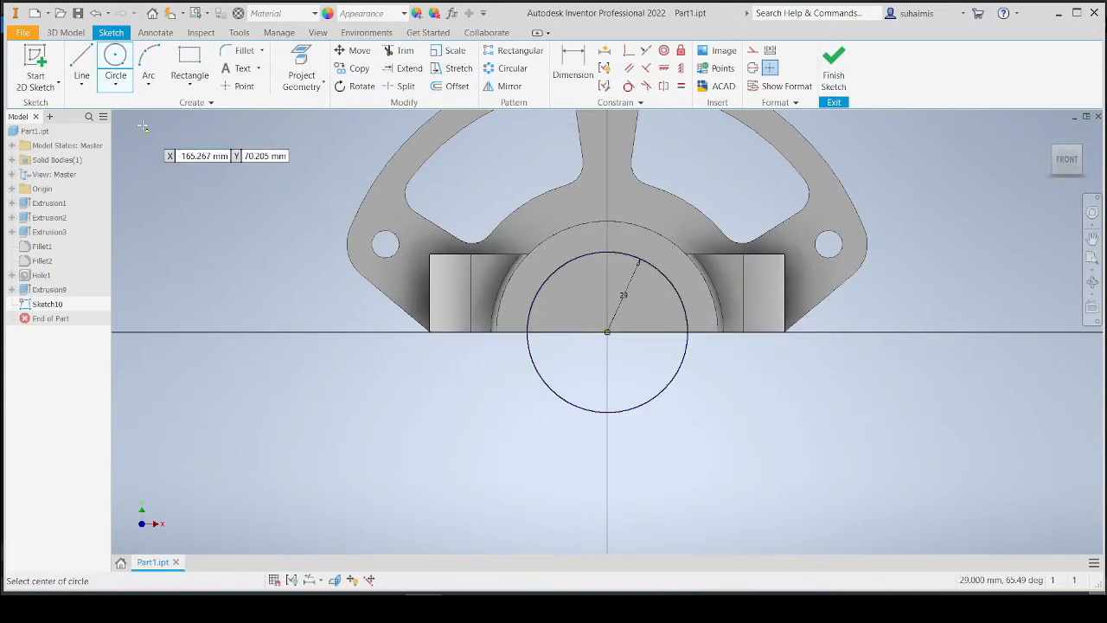
# Draw a second concentric circle at the origin with a 26 mm radius.
pyautogui.click(120, 62)
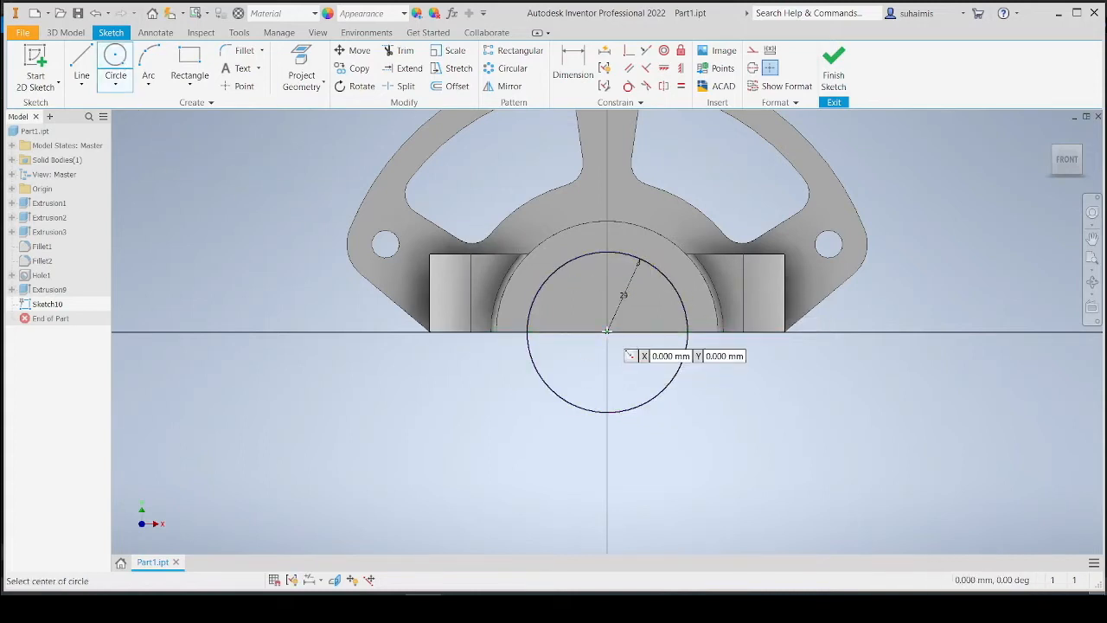
pyautogui.click(607, 331)
pyautogui.write('2')
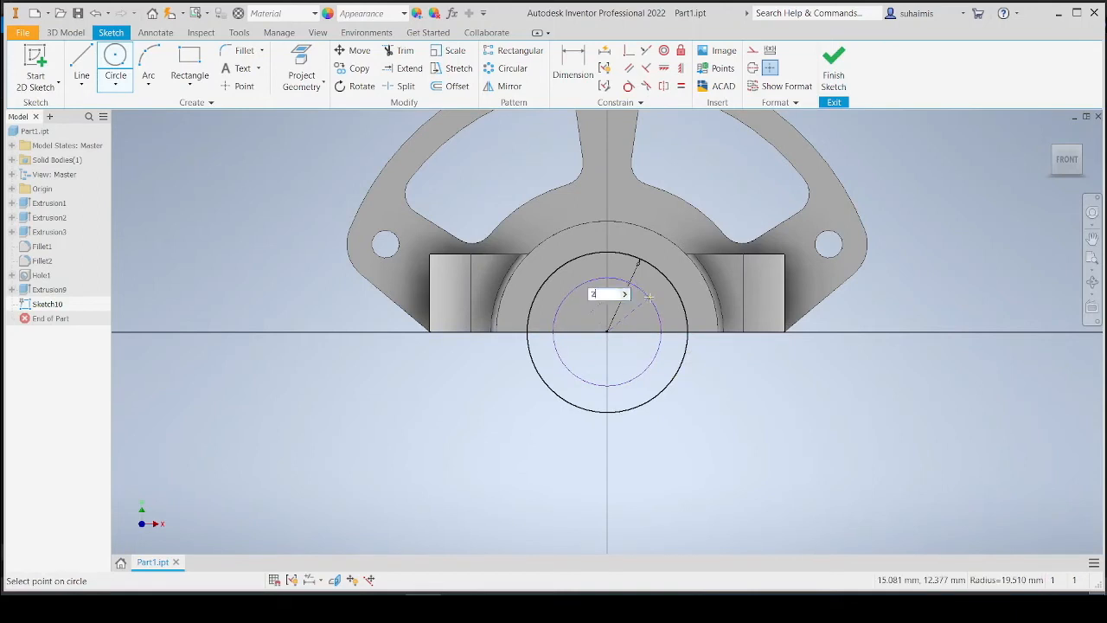
pyautogui.write('6')
pyautogui.press('Return')
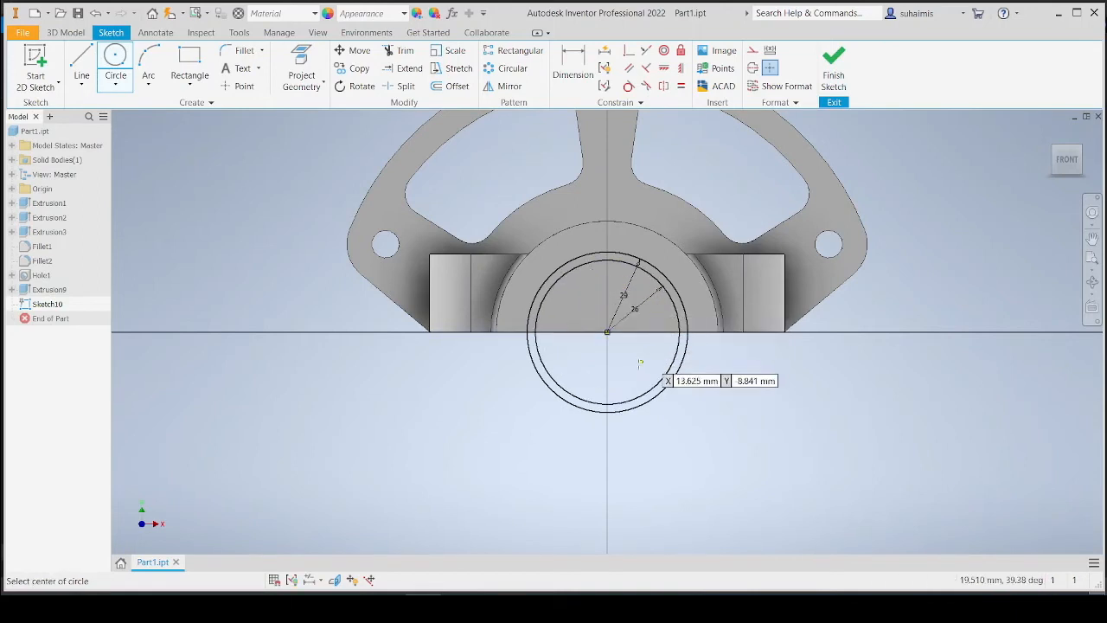
# Check the reference drawing and compute 360 ÷ 8 in Calculator for the spline spacing angle.
pyautogui.scroll(-2, 612, 367)
pyautogui.scroll(5, 612, 367)
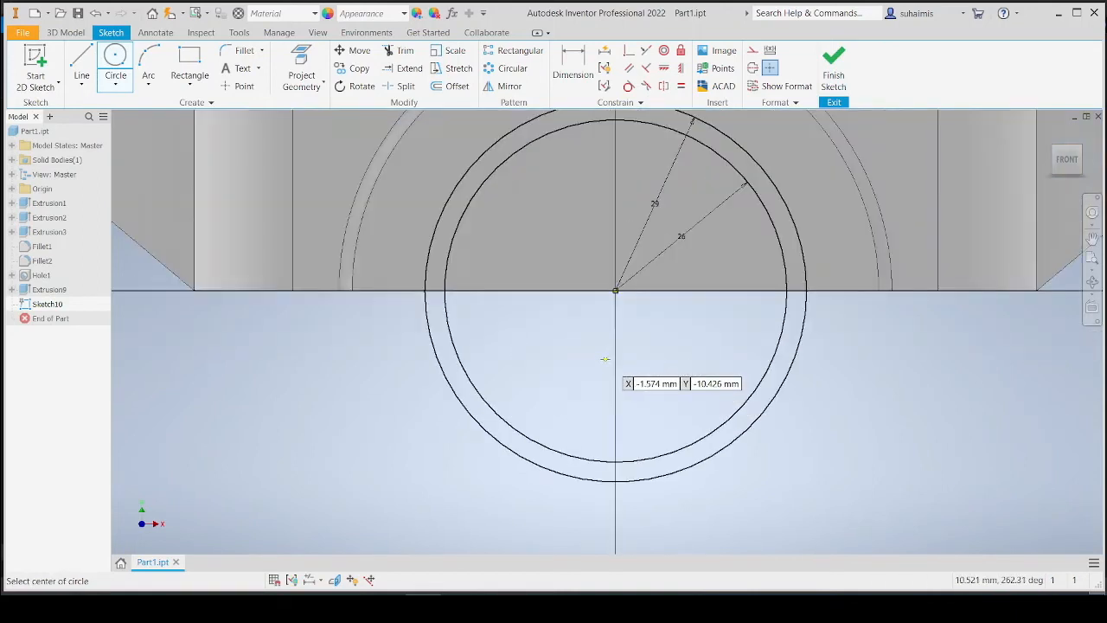
pyautogui.moveTo(614, 469); pyautogui.dragTo(608, 436, button='middle')
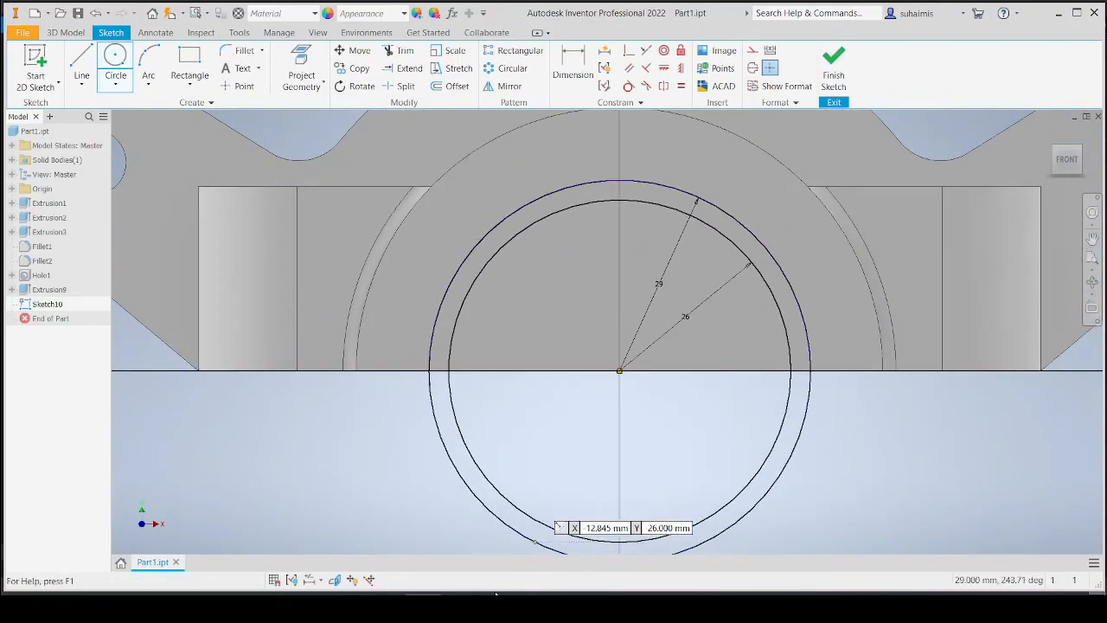
pyautogui.click(458, 608)
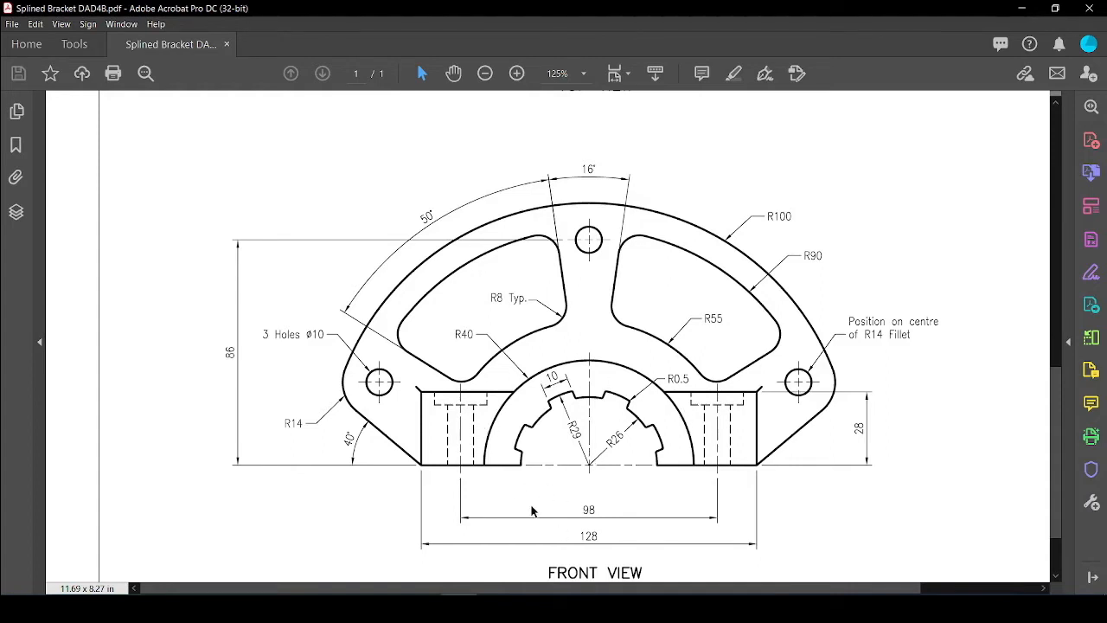
pyautogui.click(497, 607)
pyautogui.click(949, 246)
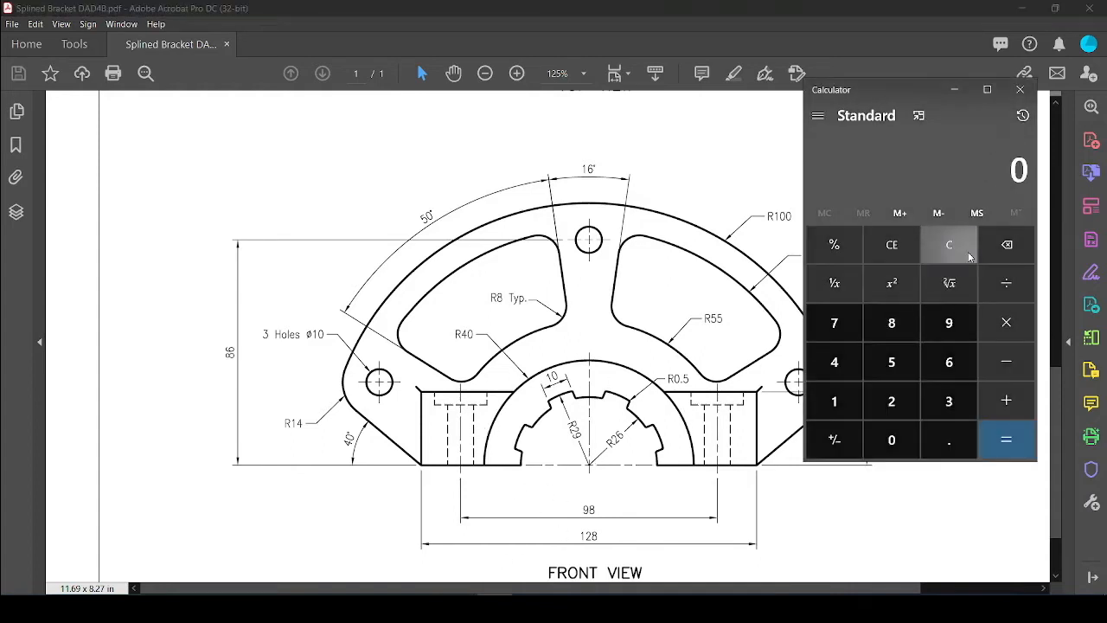
pyautogui.click(950, 401)
pyautogui.click(949, 361)
pyautogui.click(895, 440)
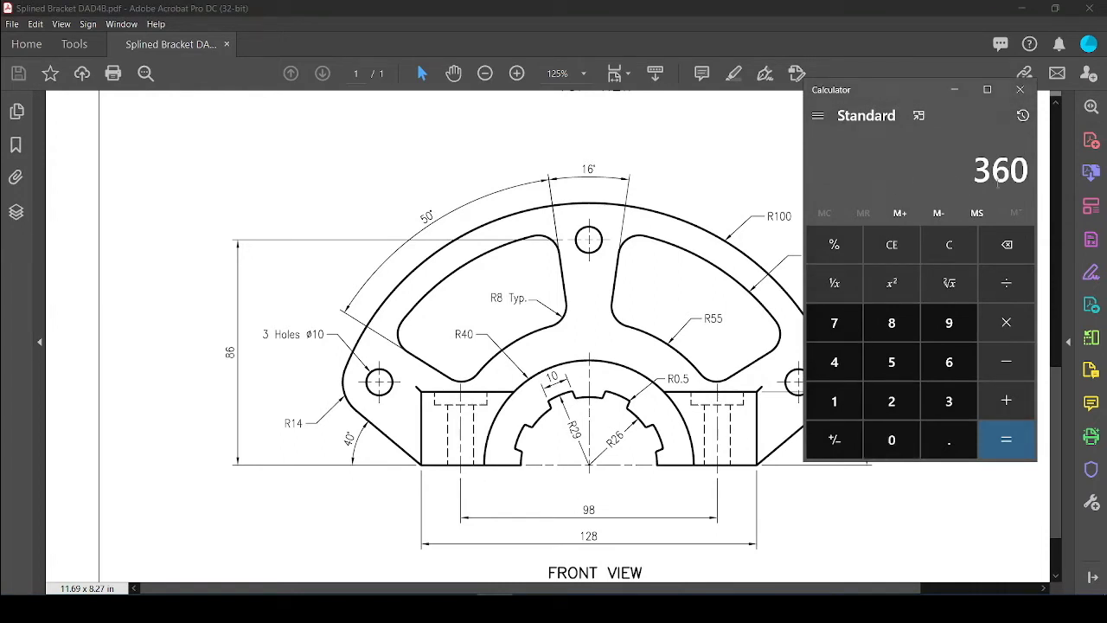
pyautogui.click(1005, 283)
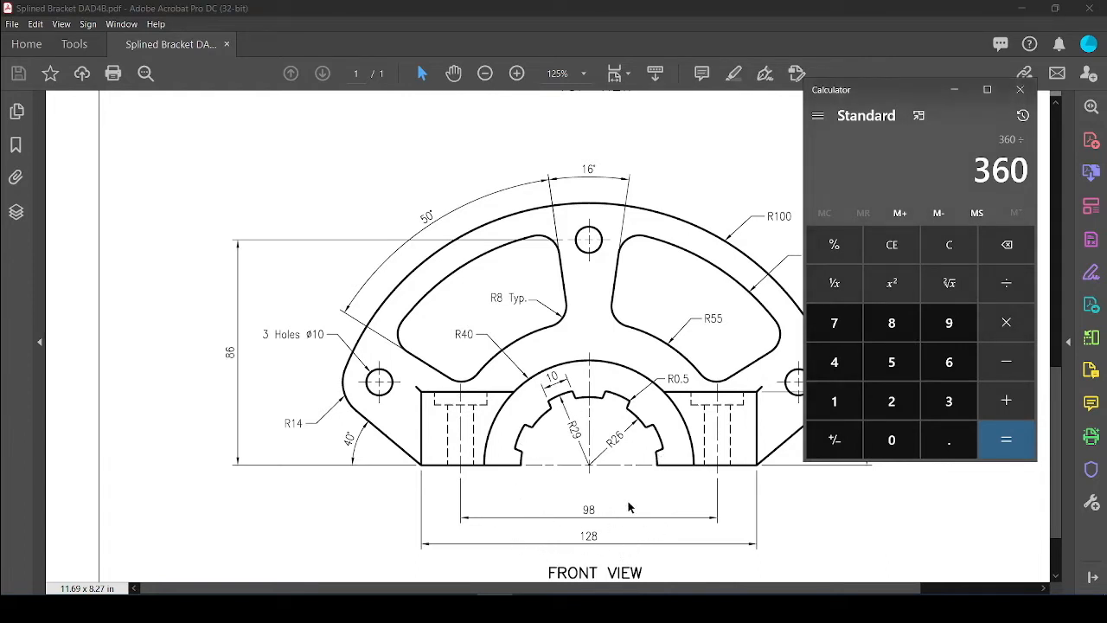
pyautogui.click(892, 322)
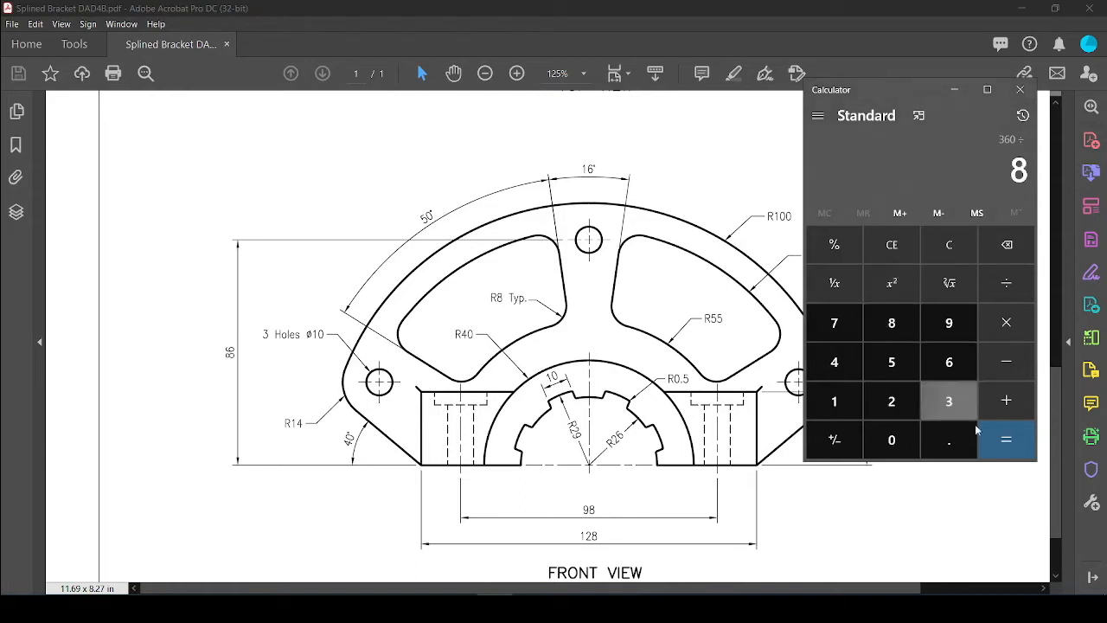
pyautogui.click(991, 448)
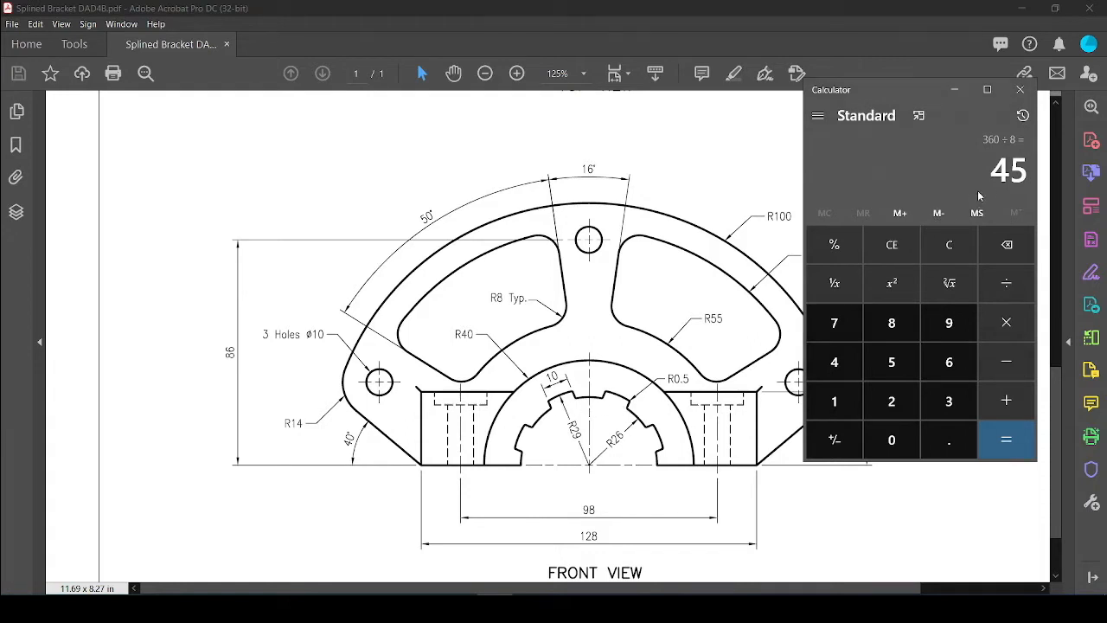
pyautogui.moveTo(991, 177); pyautogui.dragTo(1031, 176)
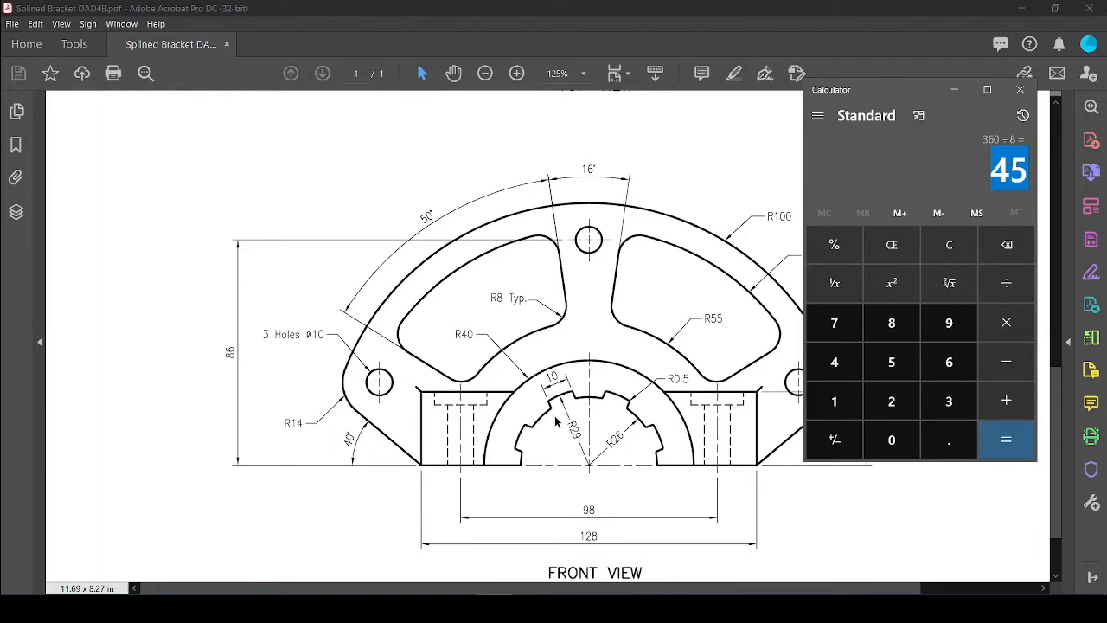
pyautogui.click(424, 607)
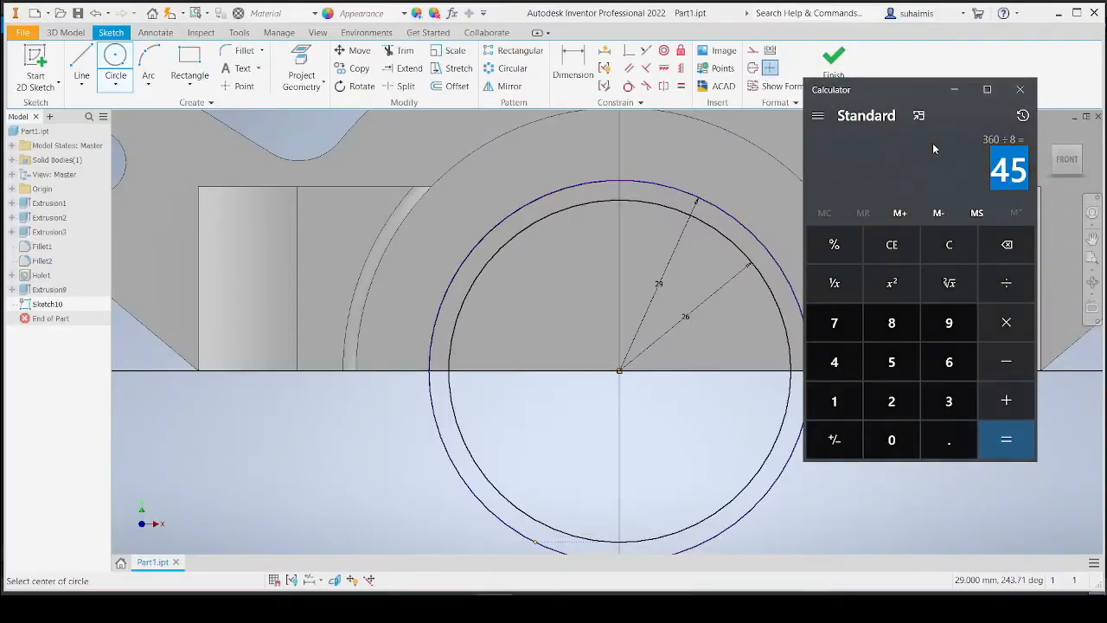
# Draw a horizontal line from the origin to the left, about 30 mm long, along the base edge.
pyautogui.click(953, 91)
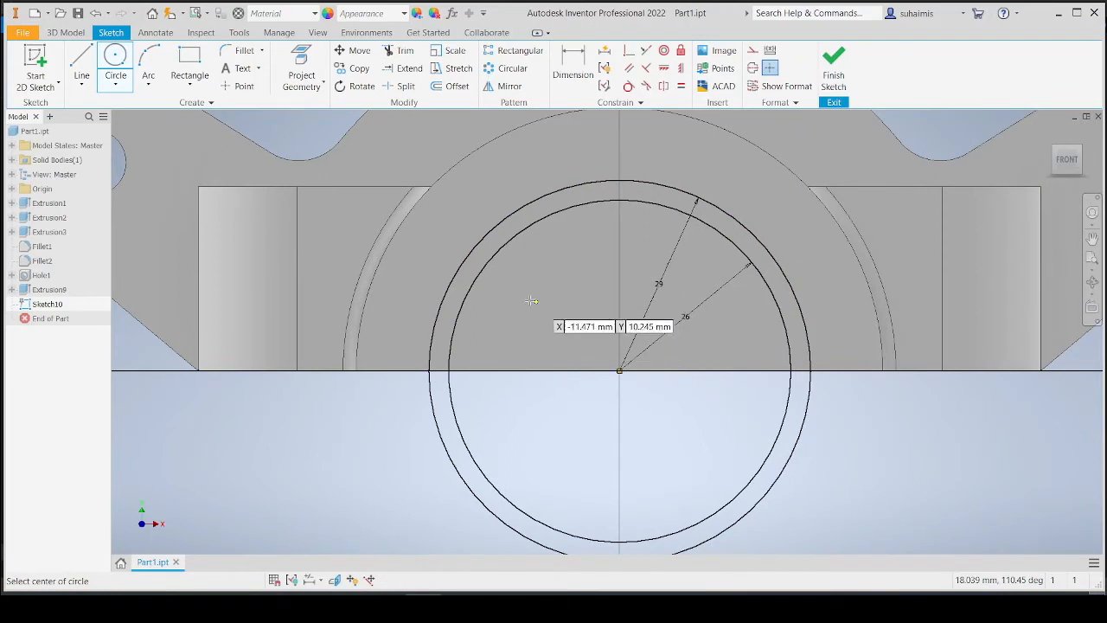
pyautogui.click(81, 60)
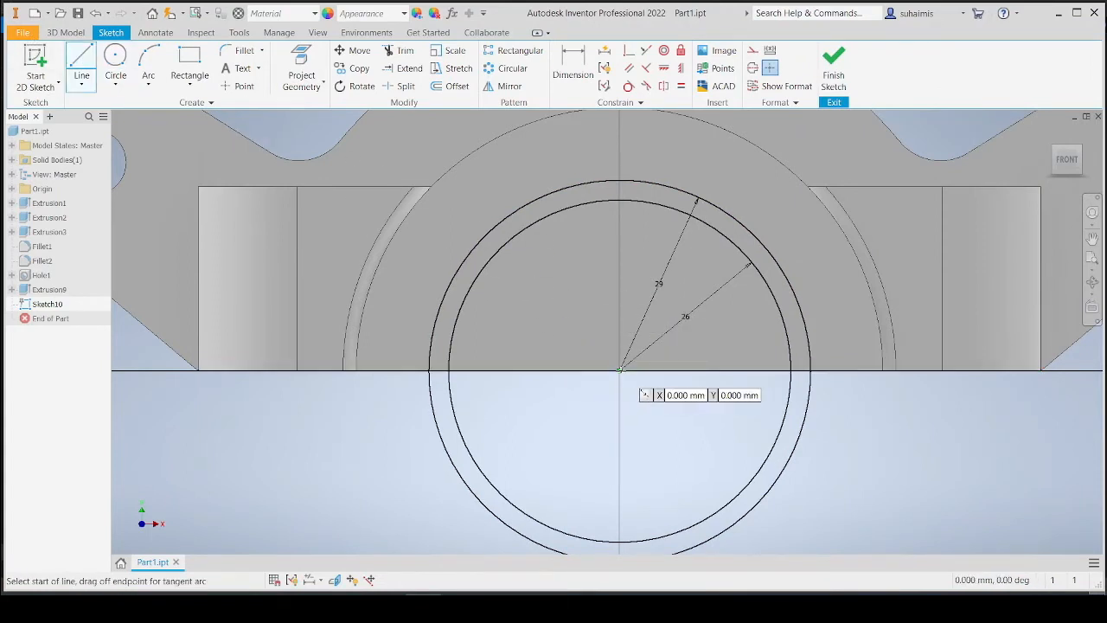
pyautogui.click(619, 370)
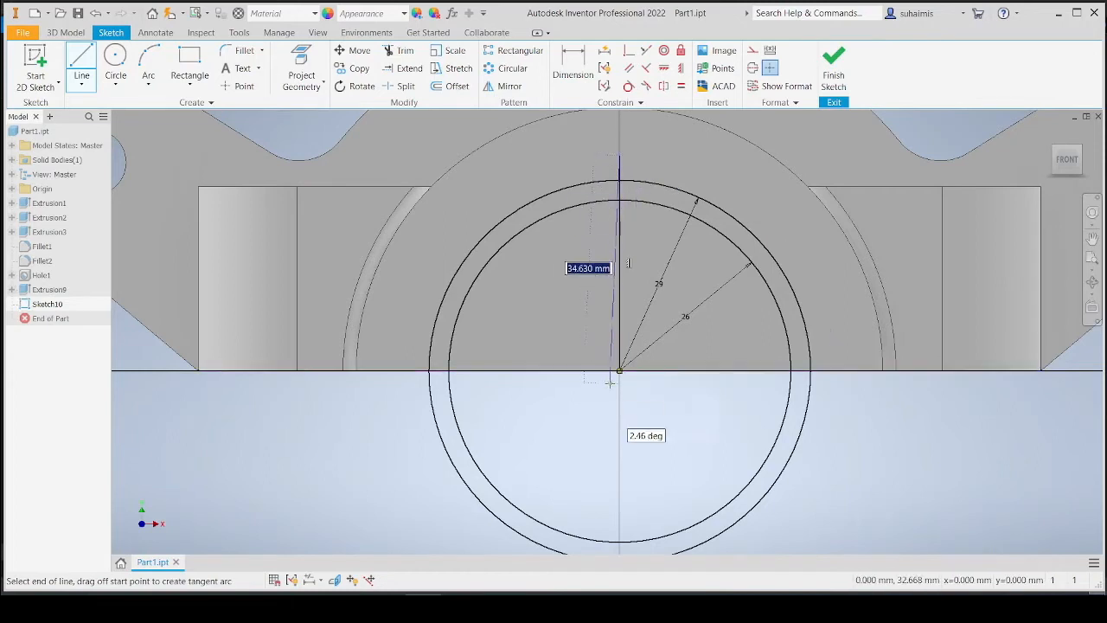
pyautogui.click(81, 61)
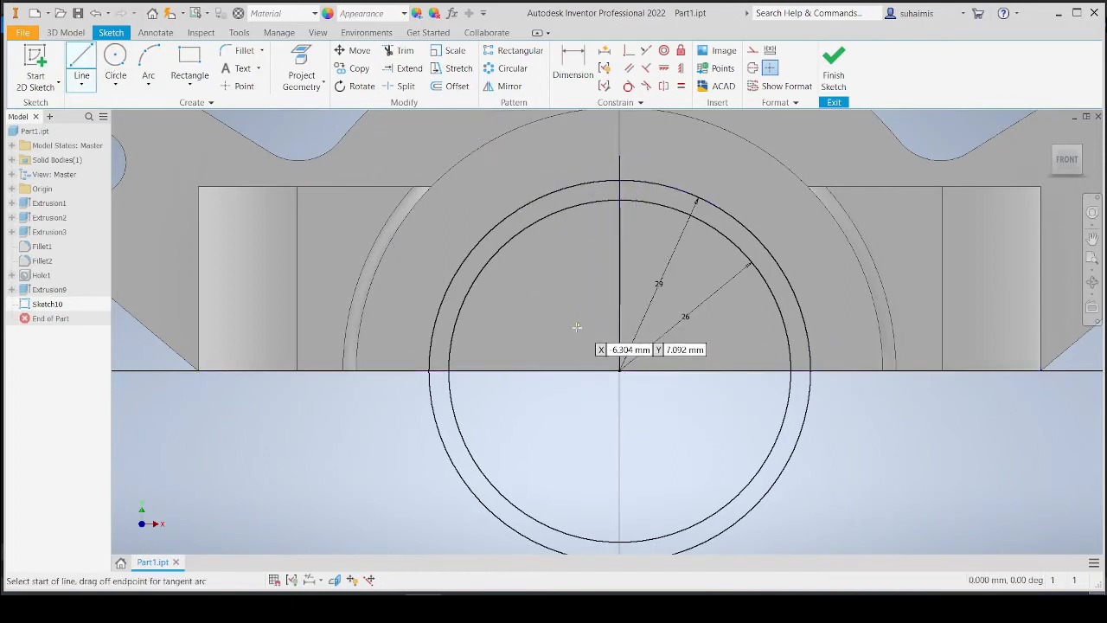
pyautogui.click(619, 370)
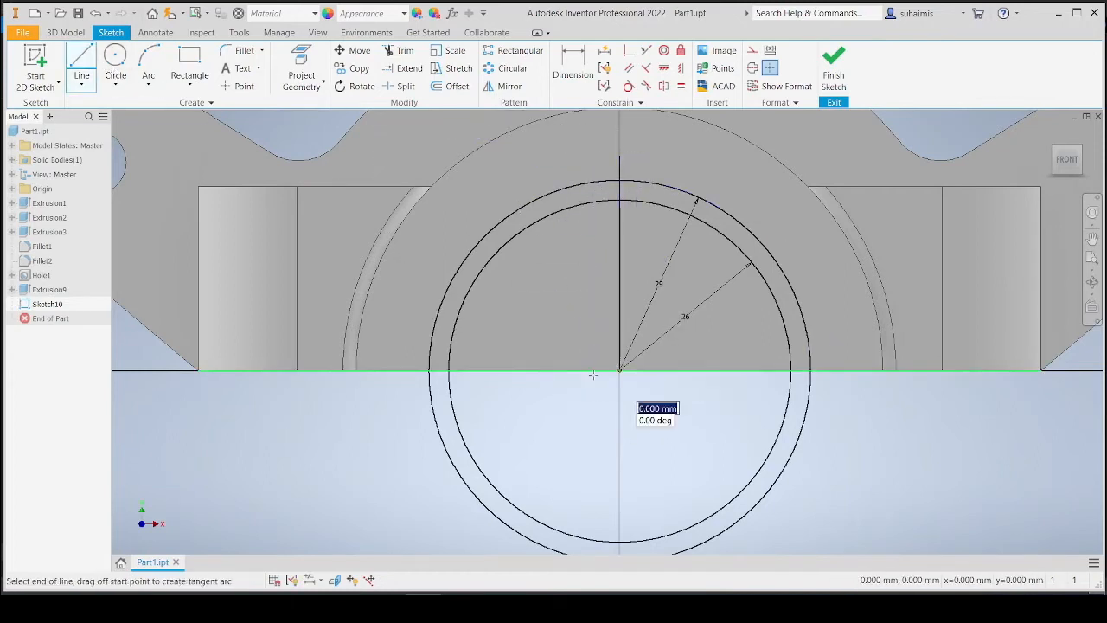
pyautogui.click(427, 370)
# Draw an inclined line from the origin and dimension its angle to the horizontal line as 45°.
pyautogui.click(81, 60)
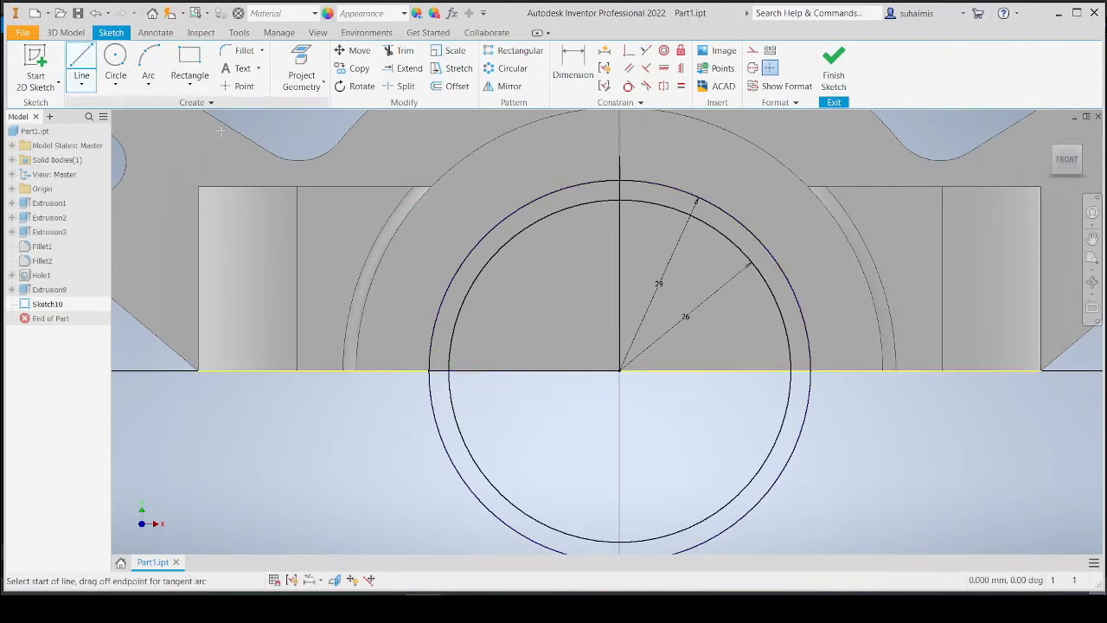
pyautogui.click(619, 370)
pyautogui.click(455, 217)
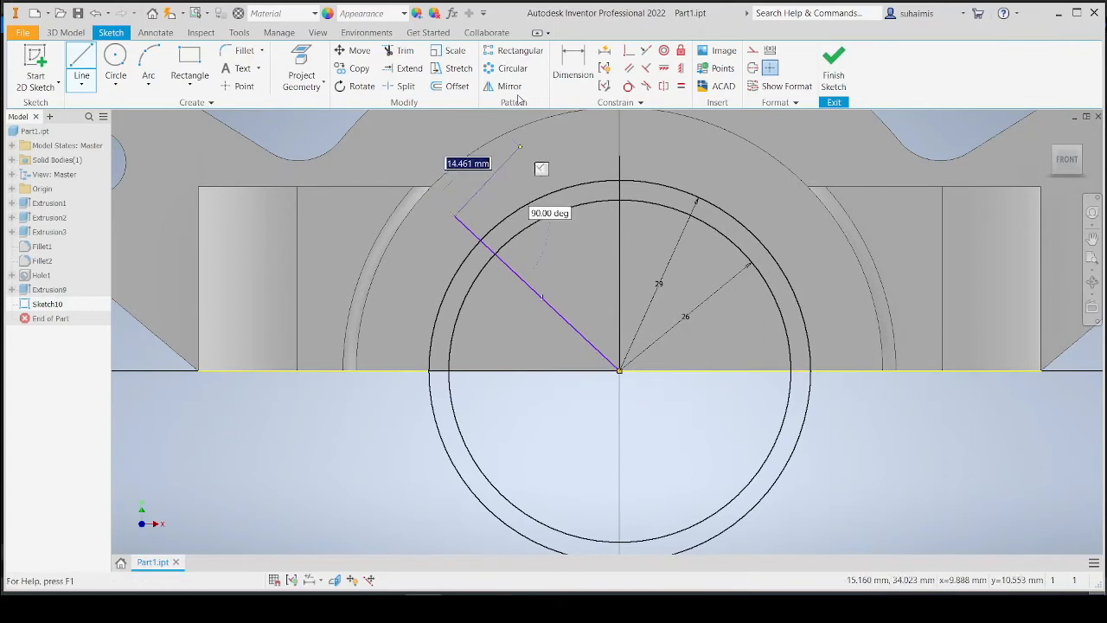
pyautogui.click(572, 62)
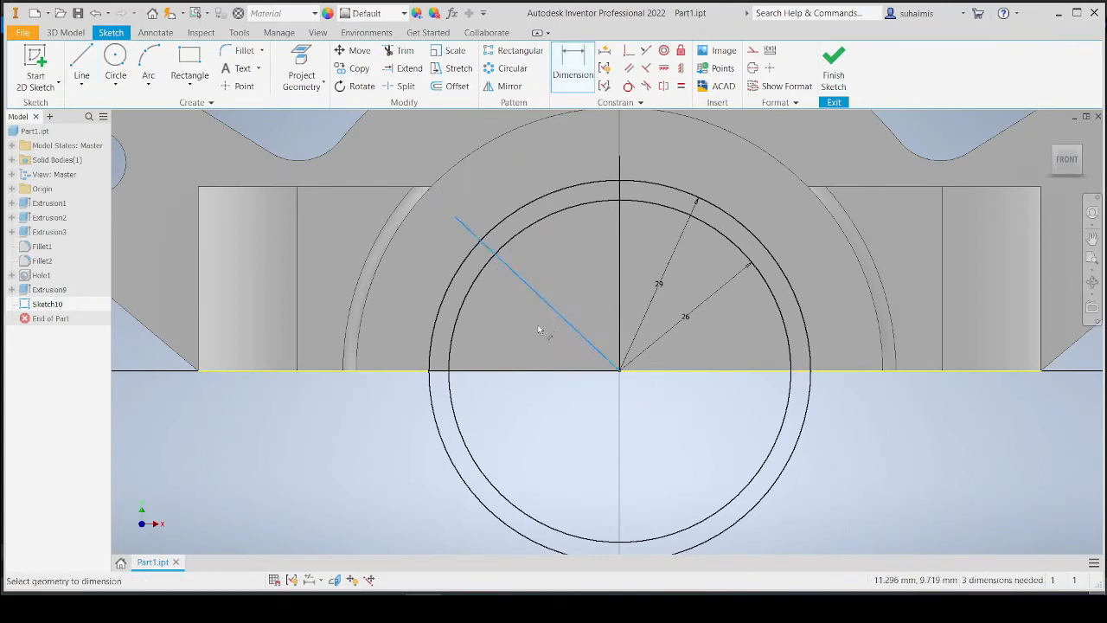
pyautogui.click(519, 371)
pyautogui.click(519, 340)
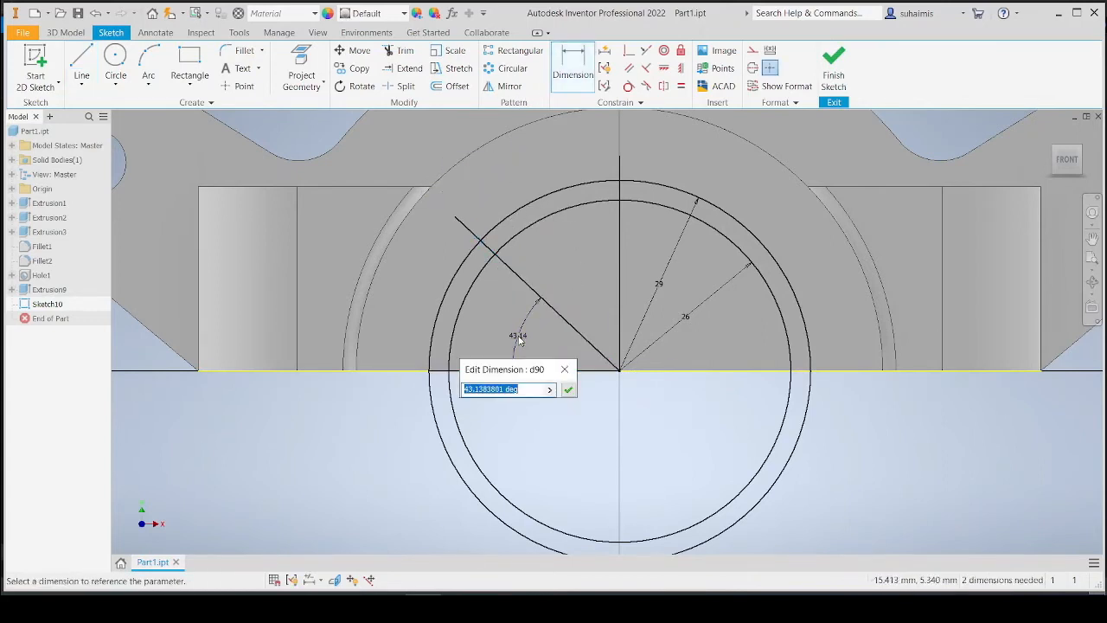
pyautogui.write('45')
pyautogui.press('Return')
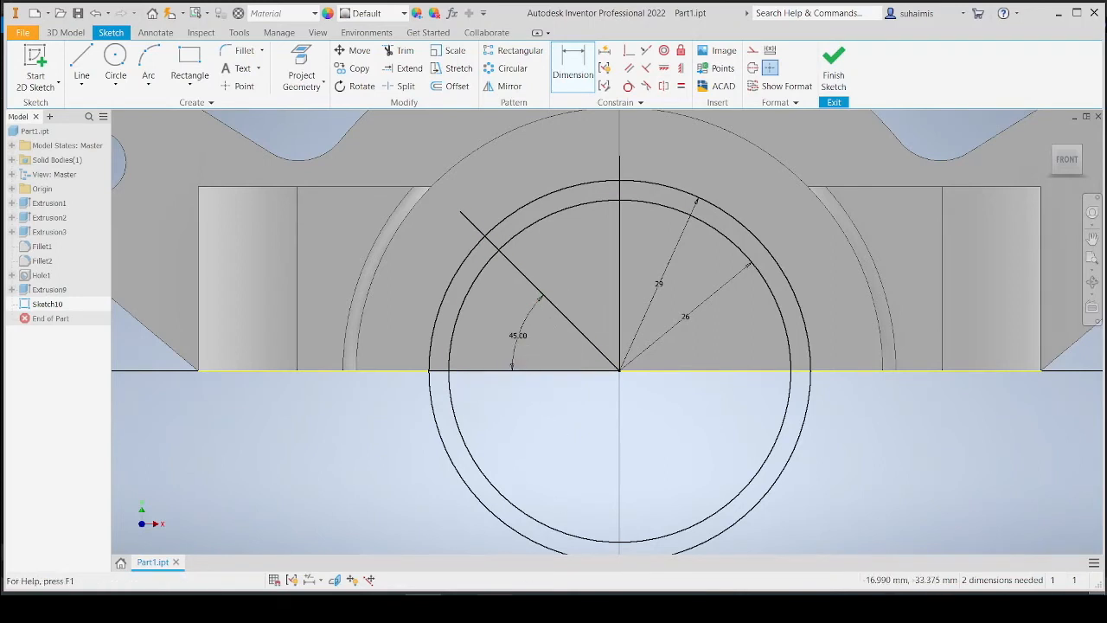
# Draw a third line from the origin and dimension its angle to the 45° line as 22.5°.
pyautogui.click(458, 607)
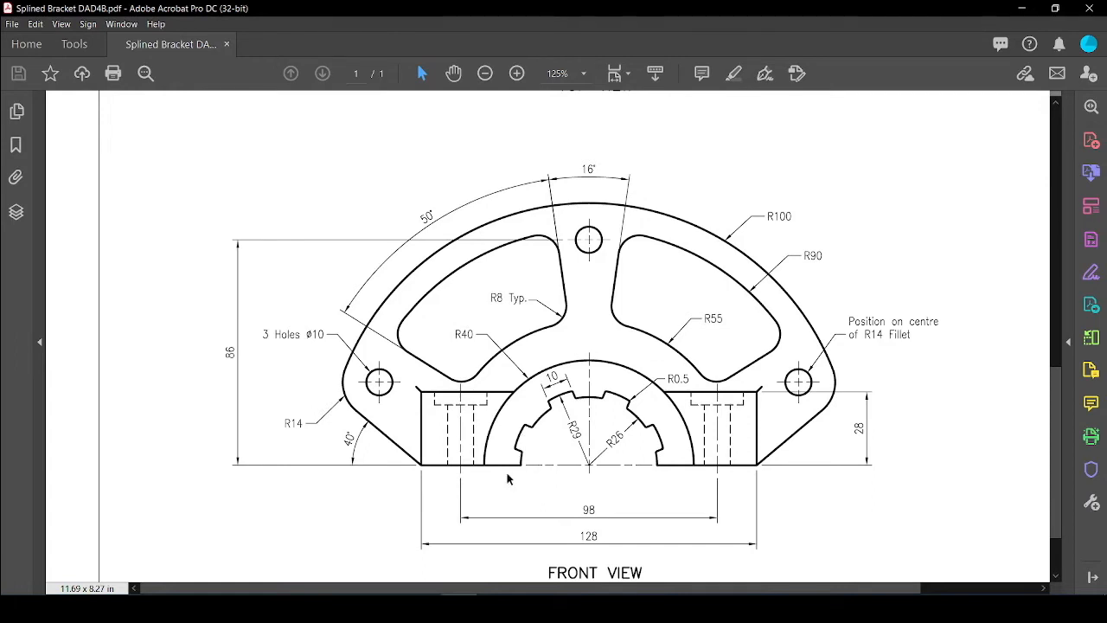
pyautogui.click(440, 607)
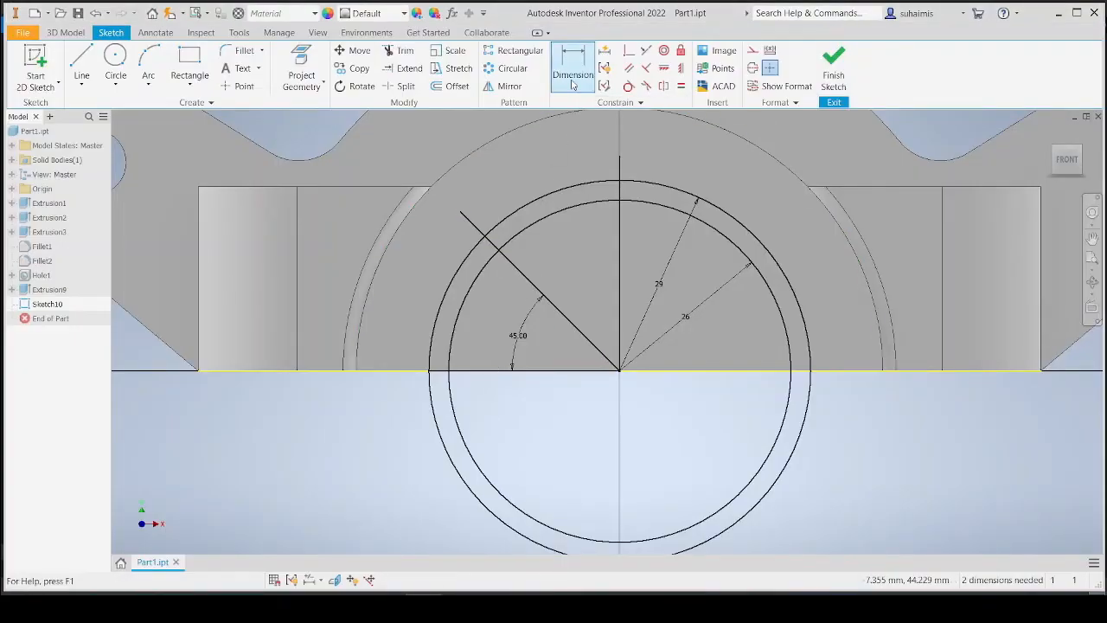
pyautogui.click(81, 62)
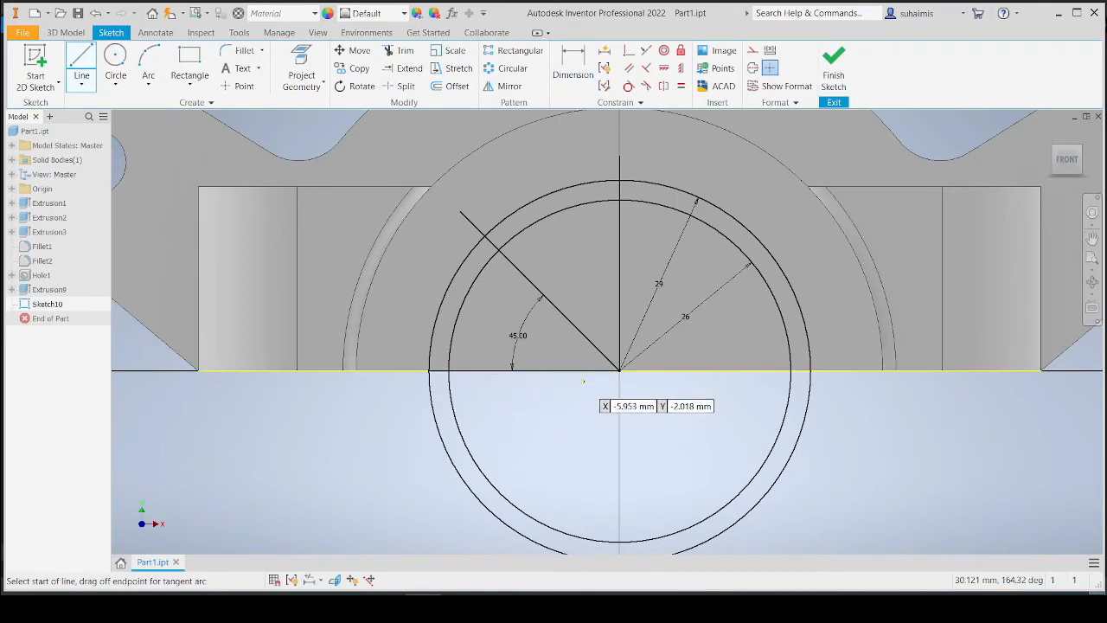
pyautogui.click(619, 370)
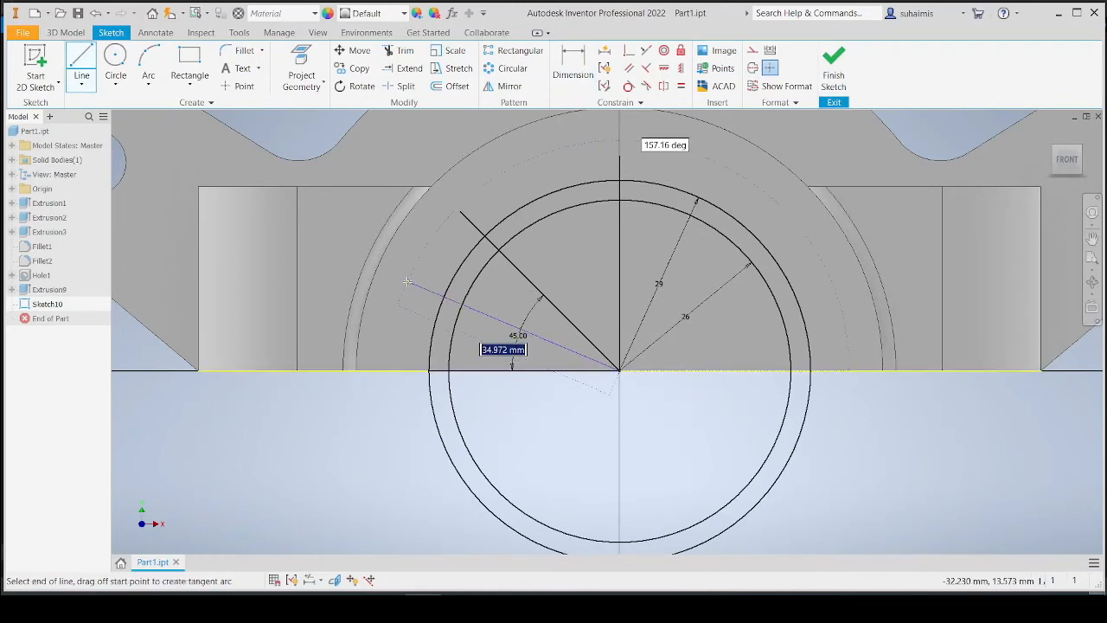
pyautogui.click(407, 282)
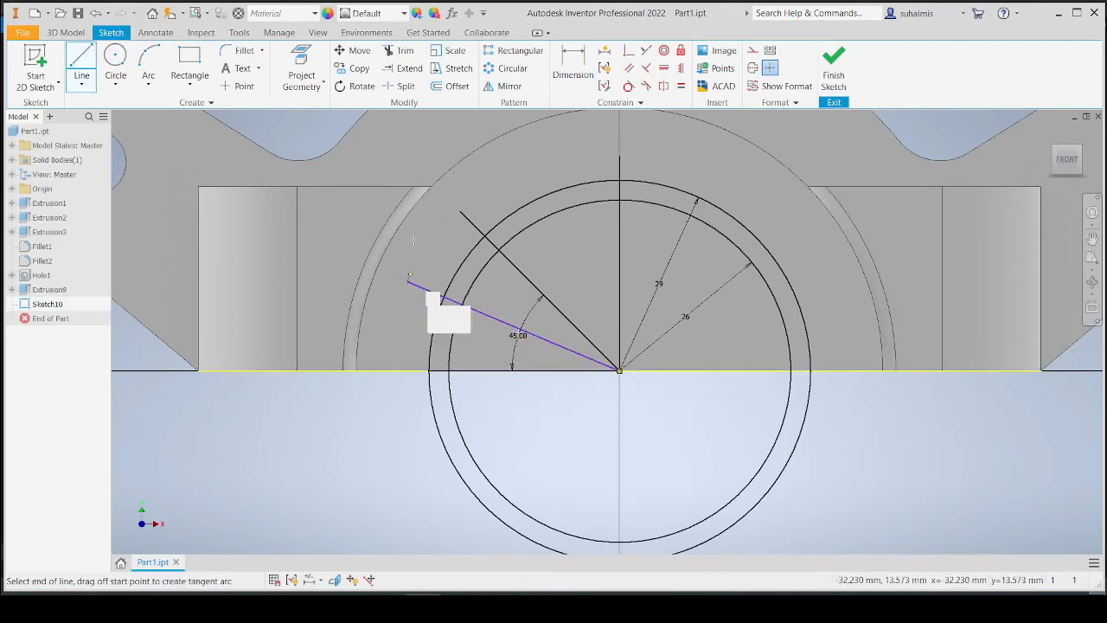
pyautogui.click(578, 66)
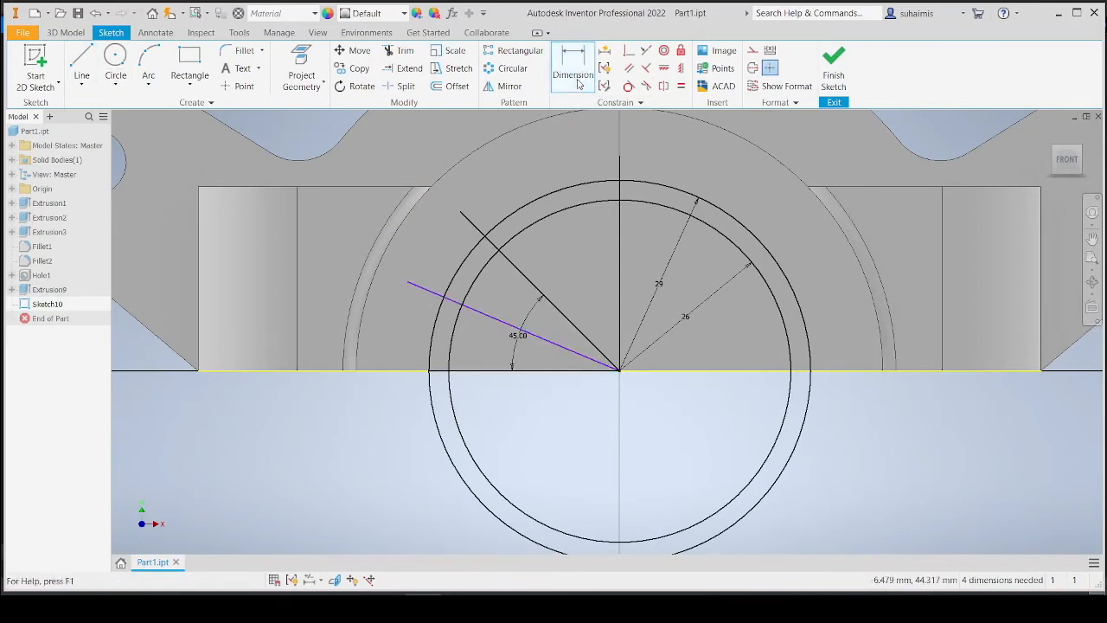
pyautogui.click(575, 326)
pyautogui.click(554, 342)
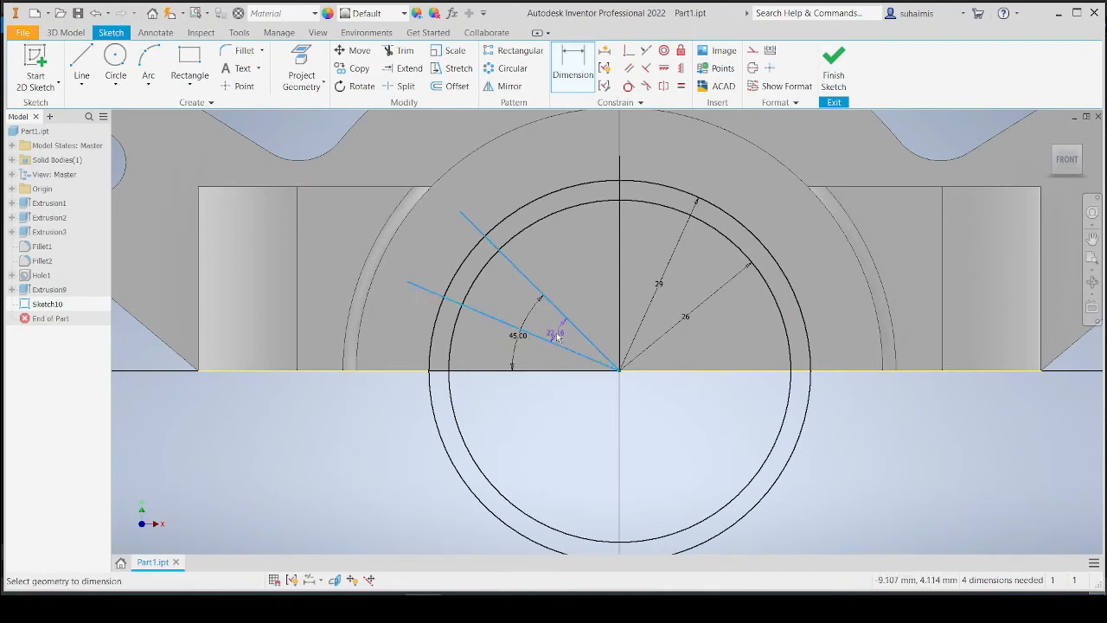
pyautogui.click(554, 333)
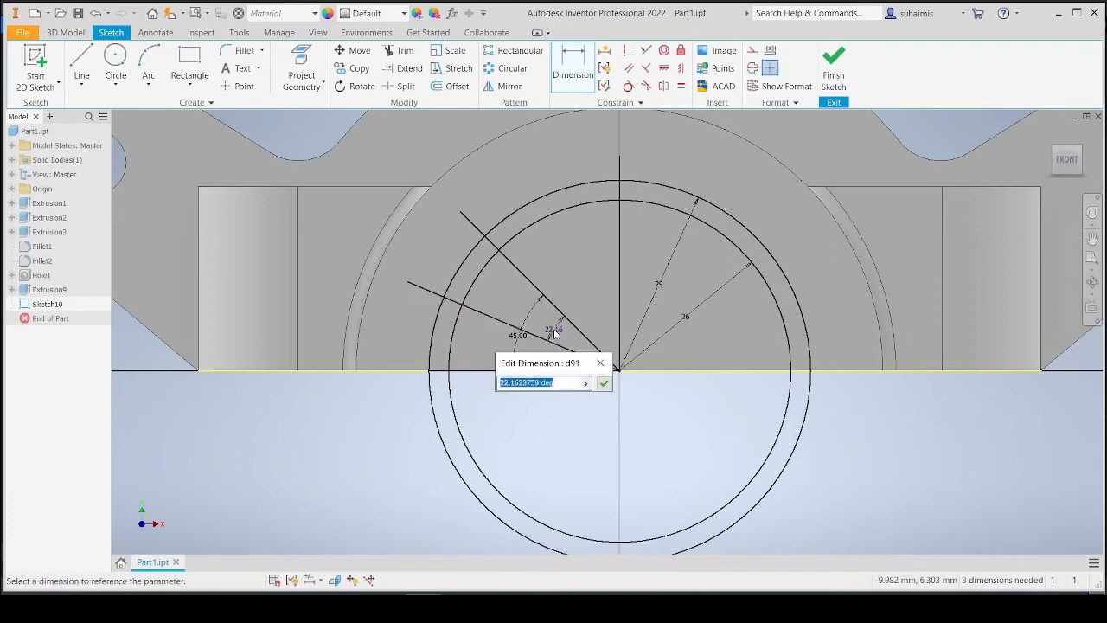
pyautogui.write('45/2')
pyautogui.press('Return')
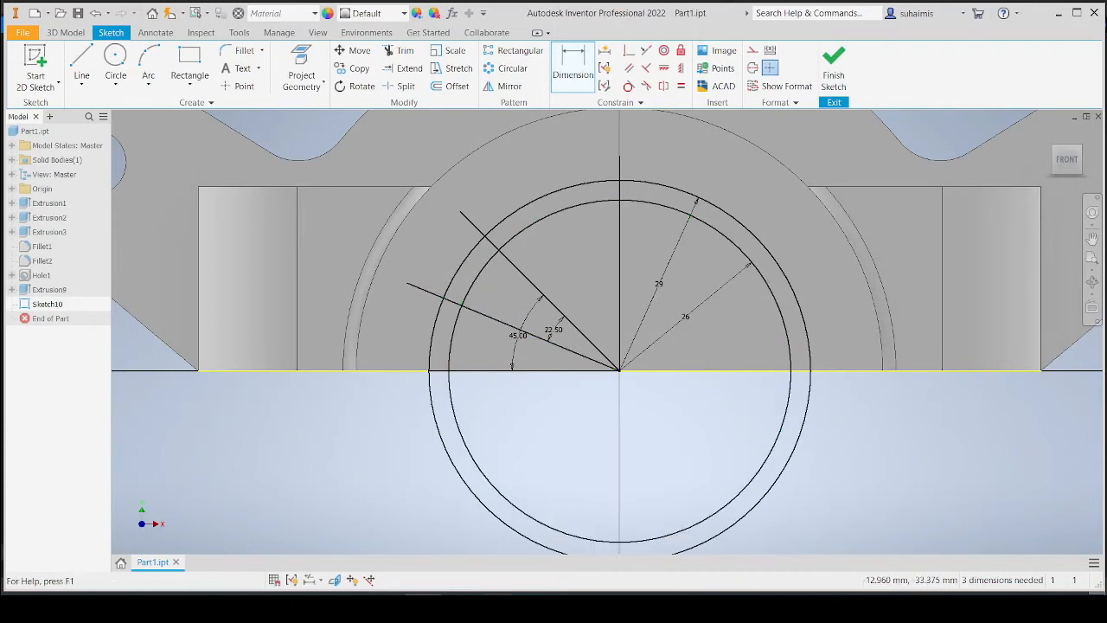
# Offset the 22.5° line to both sides with the Offset tool.
pyautogui.hotkey('alt', 'Tab')
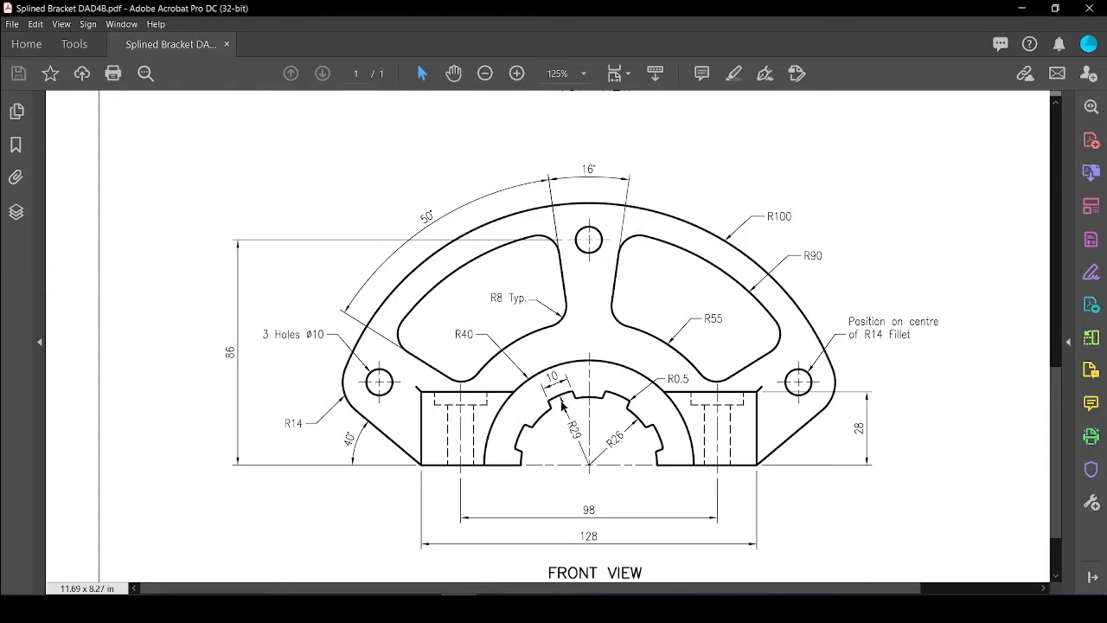
pyautogui.hotkey('alt', 'Tab')
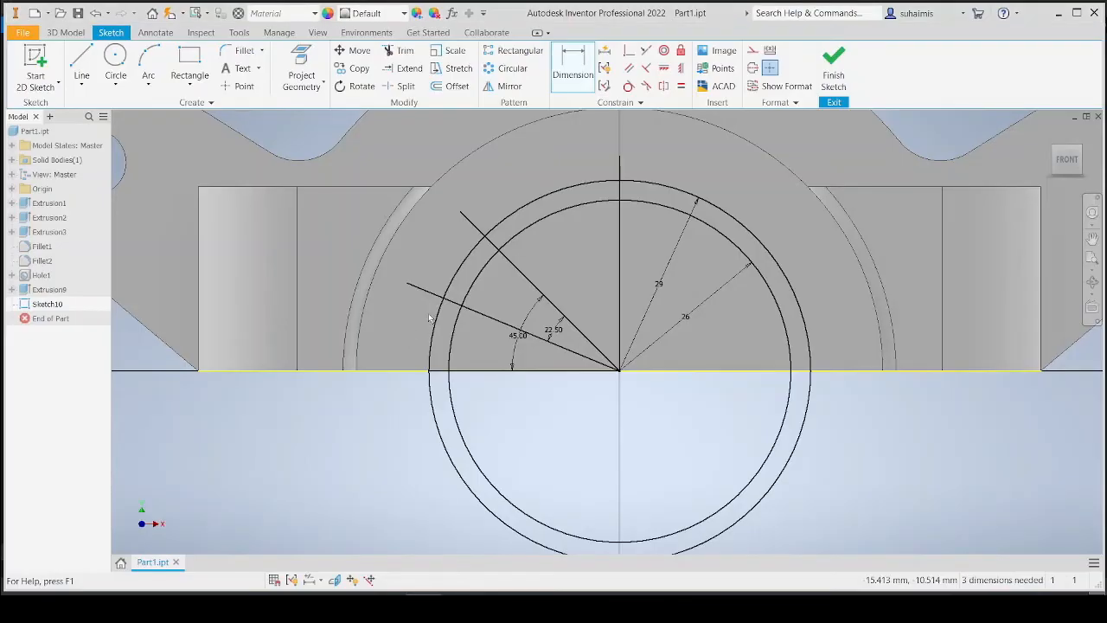
pyautogui.click(456, 88)
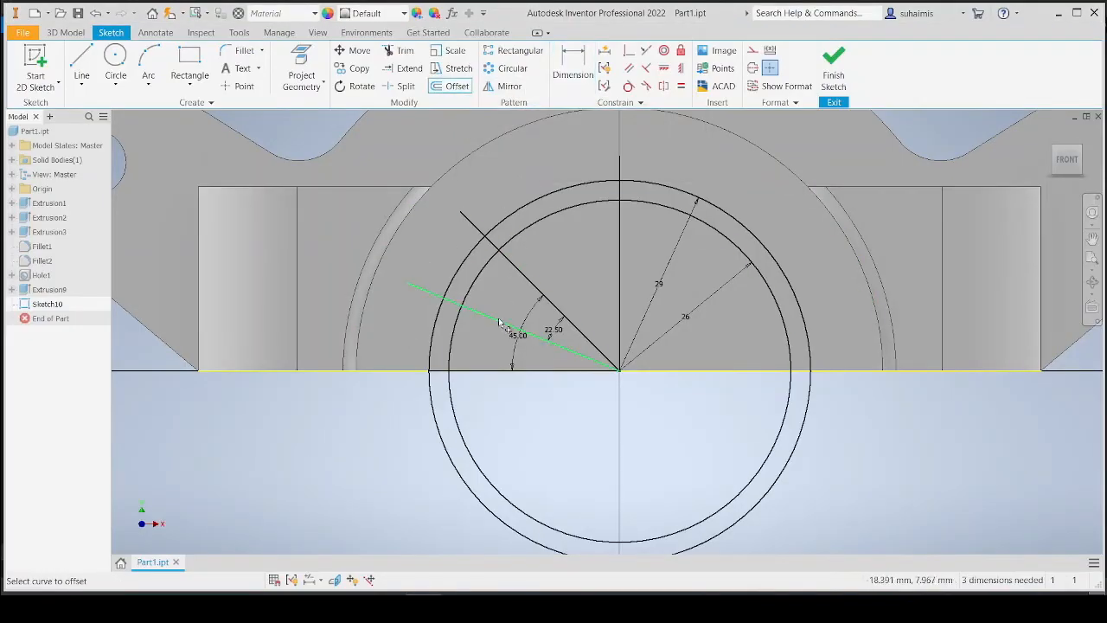
pyautogui.click(455, 89)
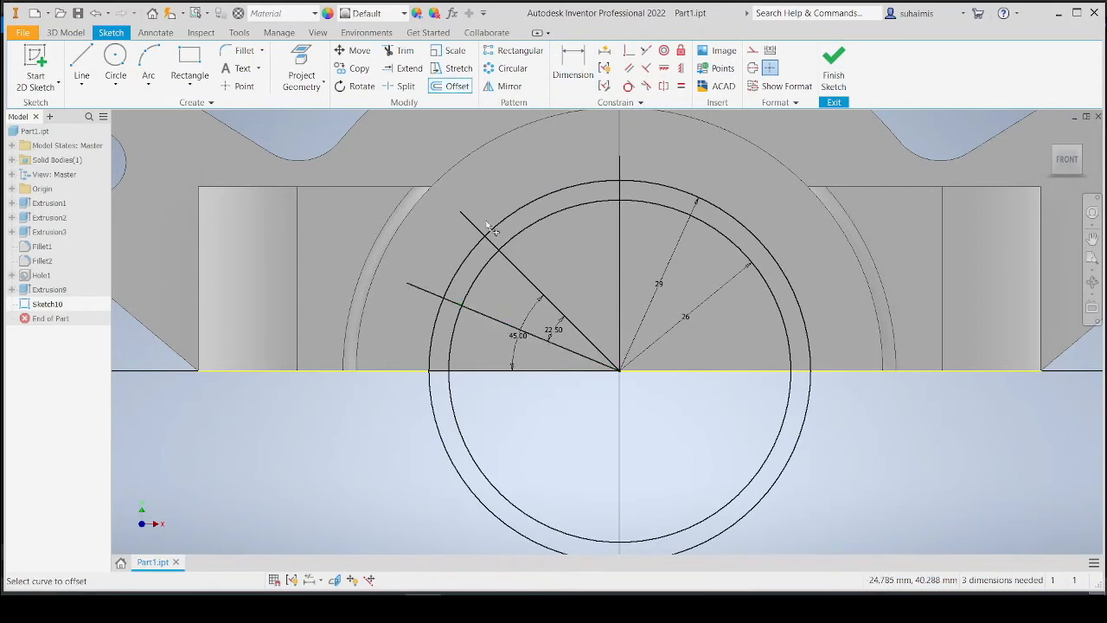
pyautogui.click(485, 318)
pyautogui.click(491, 306)
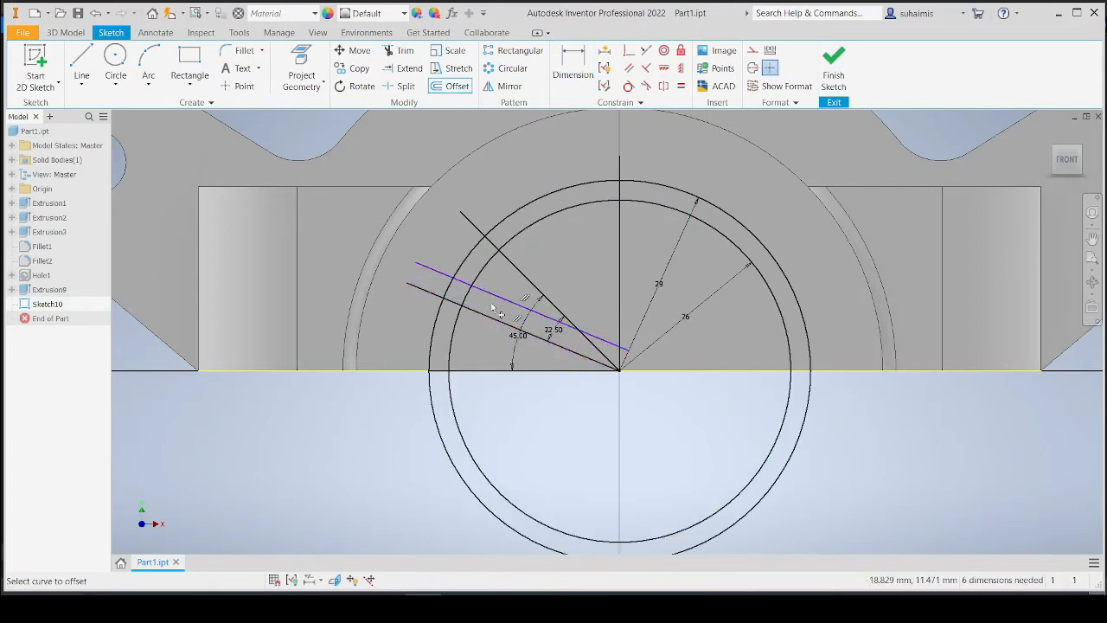
pyautogui.click(492, 309)
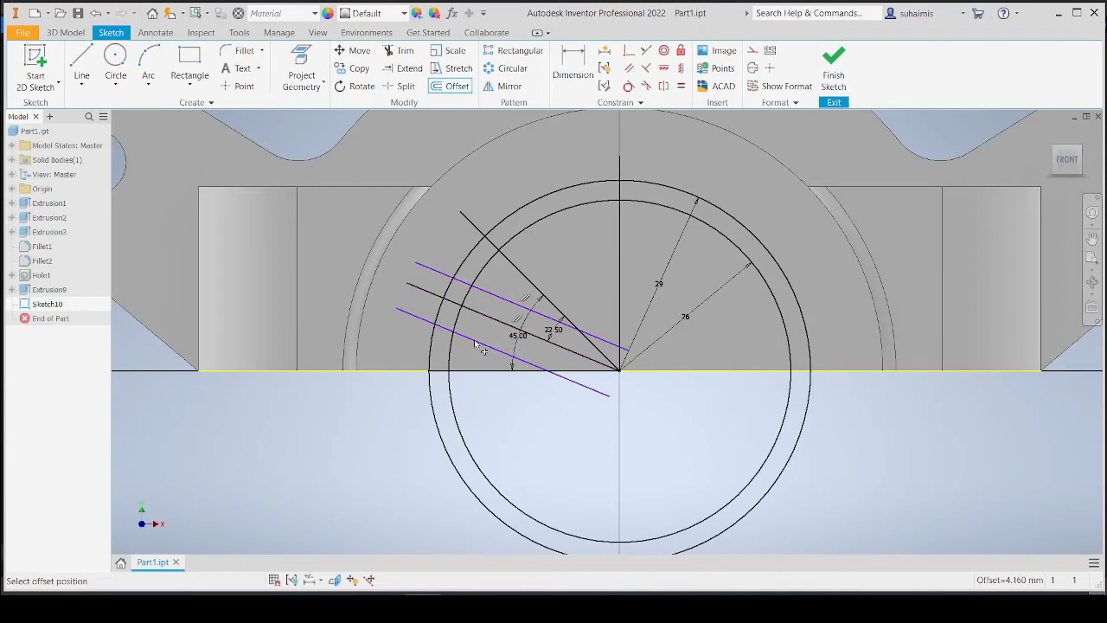
pyautogui.click(481, 348)
# Dimension each offset line 5 mm from the 22.5° line.
pyautogui.press('d')
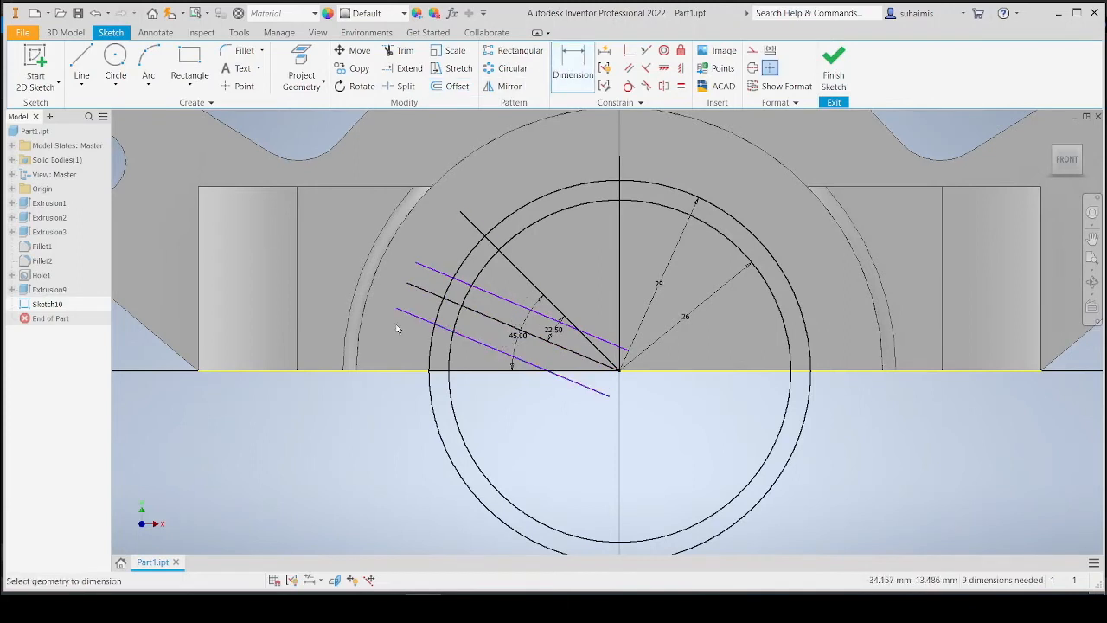
pyautogui.click(413, 316)
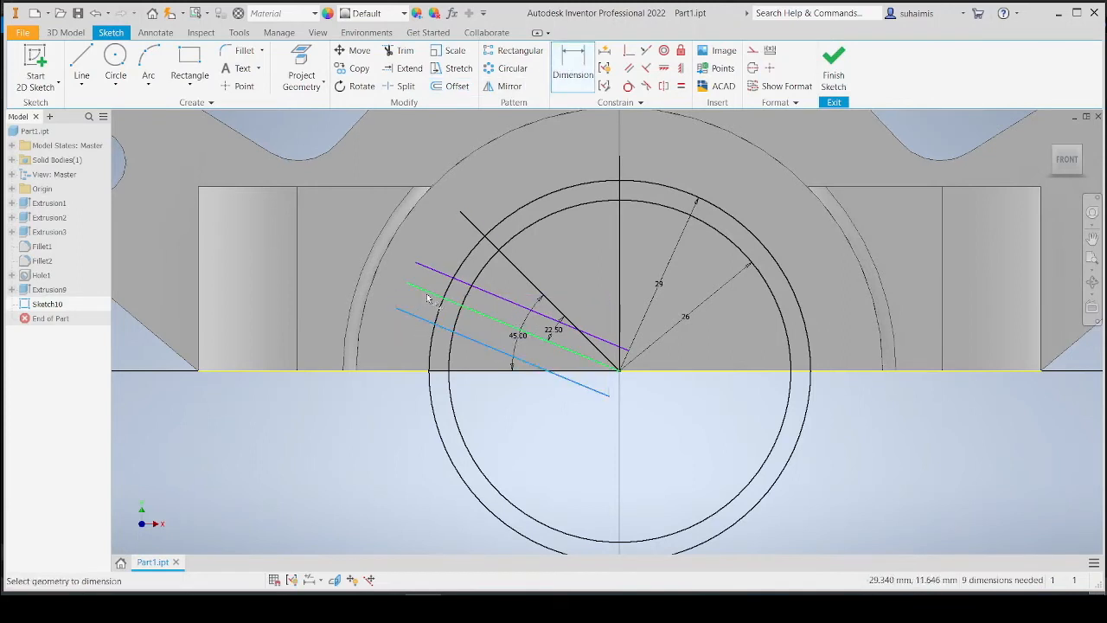
pyautogui.click(427, 299)
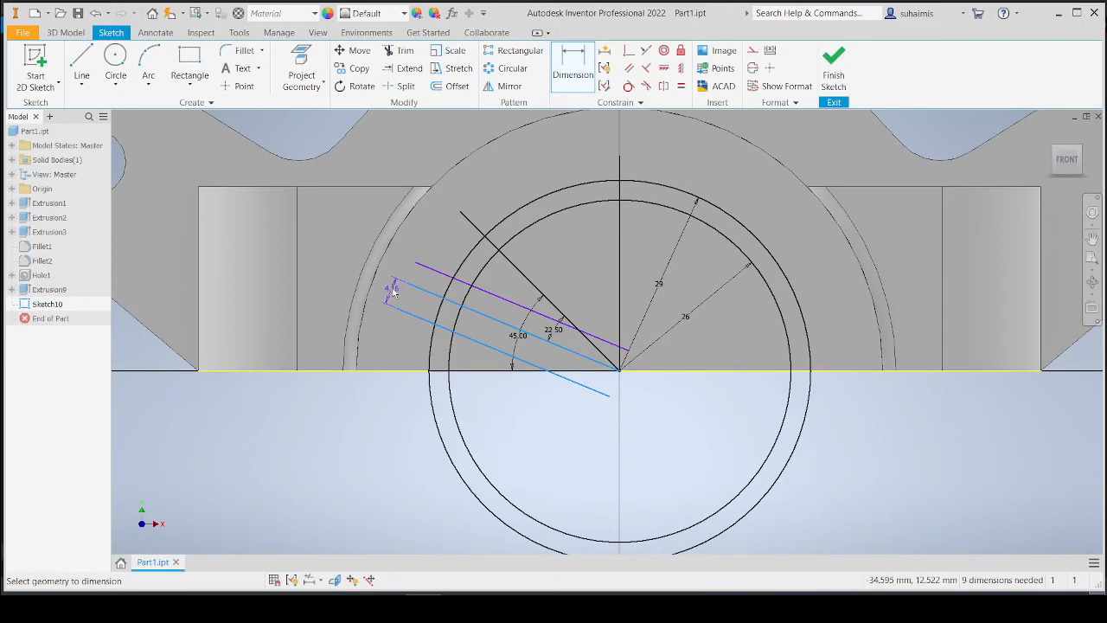
pyautogui.click(394, 292)
pyautogui.write('5')
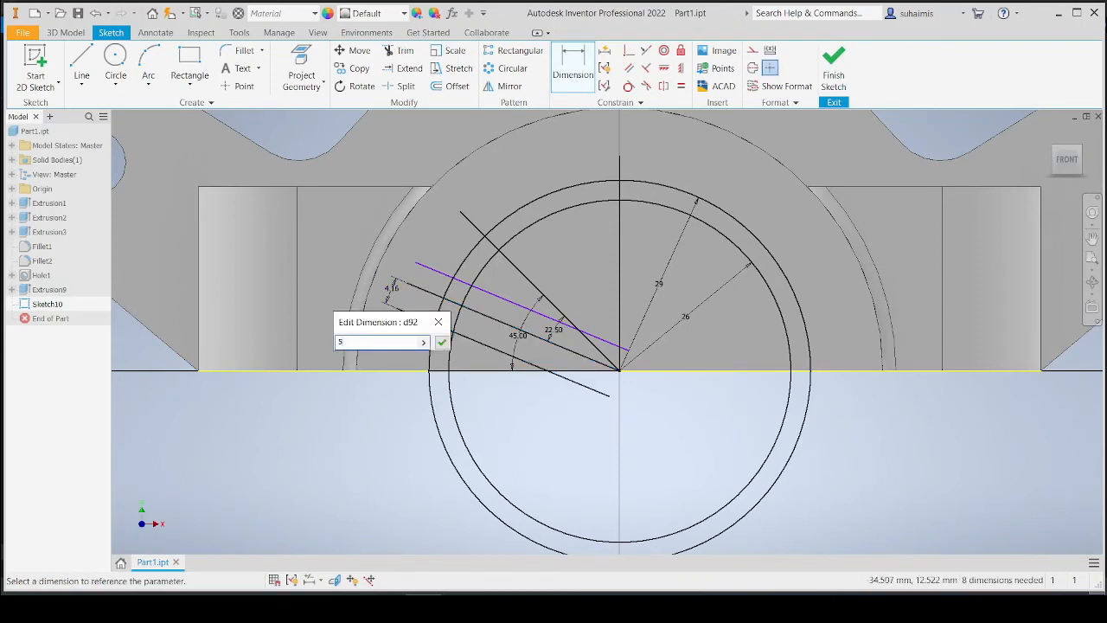
pyautogui.press('Return')
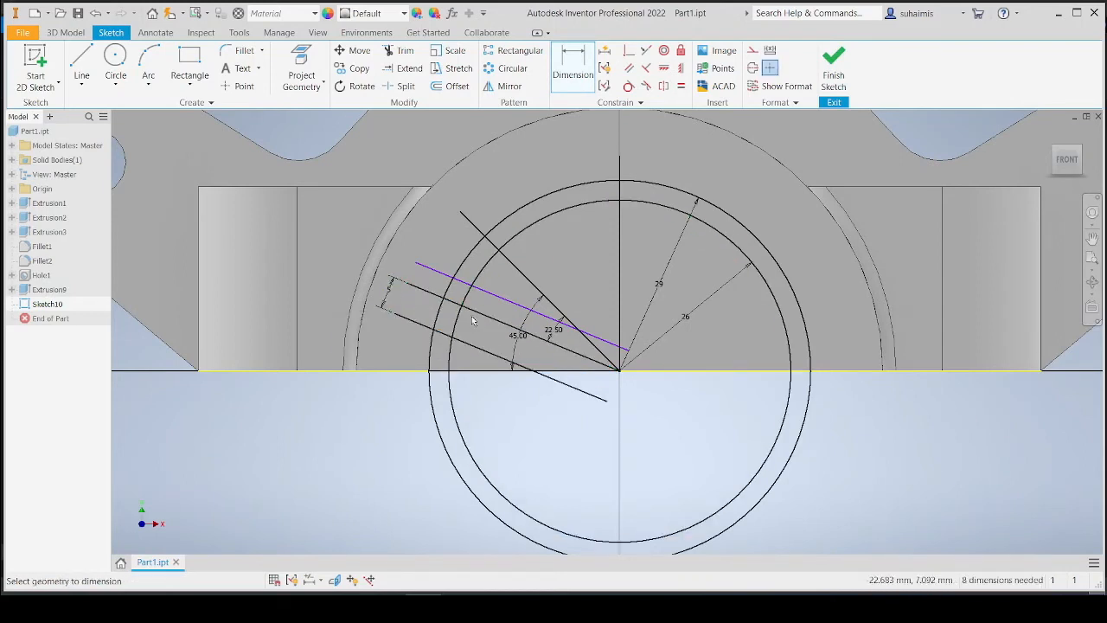
pyautogui.click(433, 294)
pyautogui.click(441, 274)
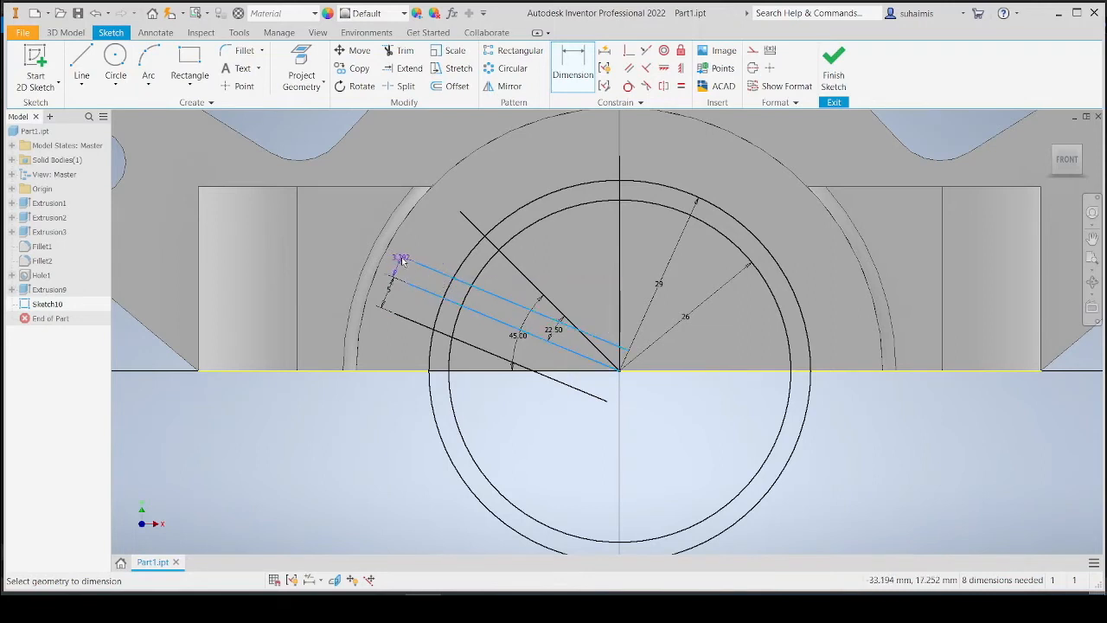
pyautogui.click(400, 260)
pyautogui.write('5')
pyautogui.press('Return')
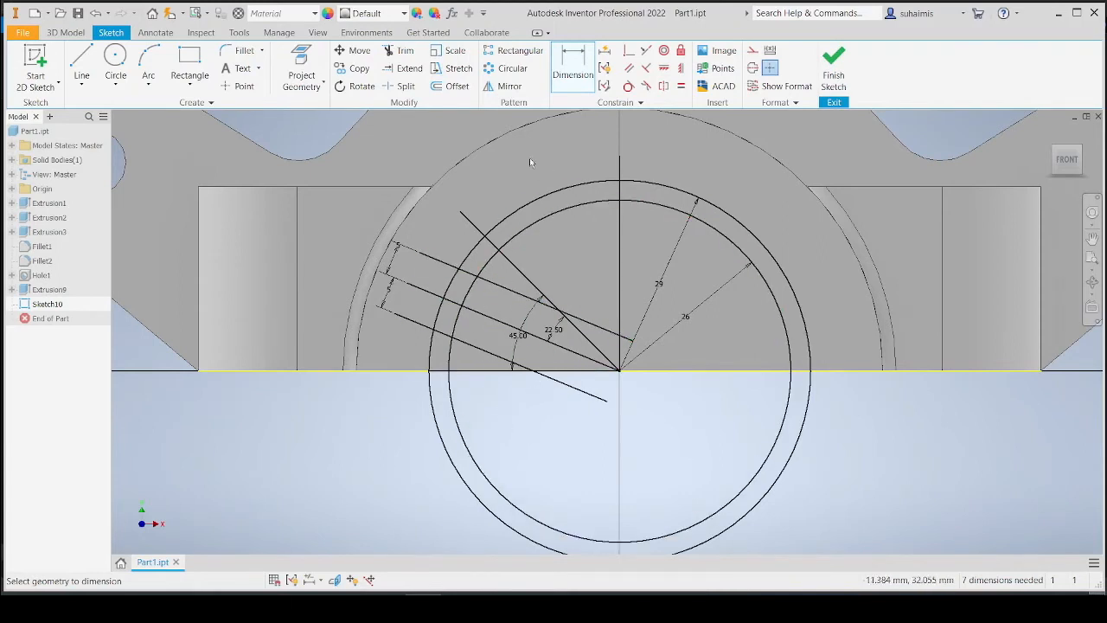
# Trim the offset lines, 22.5° line, 45° line extension and horizontal line segments to form the tooth sides.
pyautogui.click(402, 50)
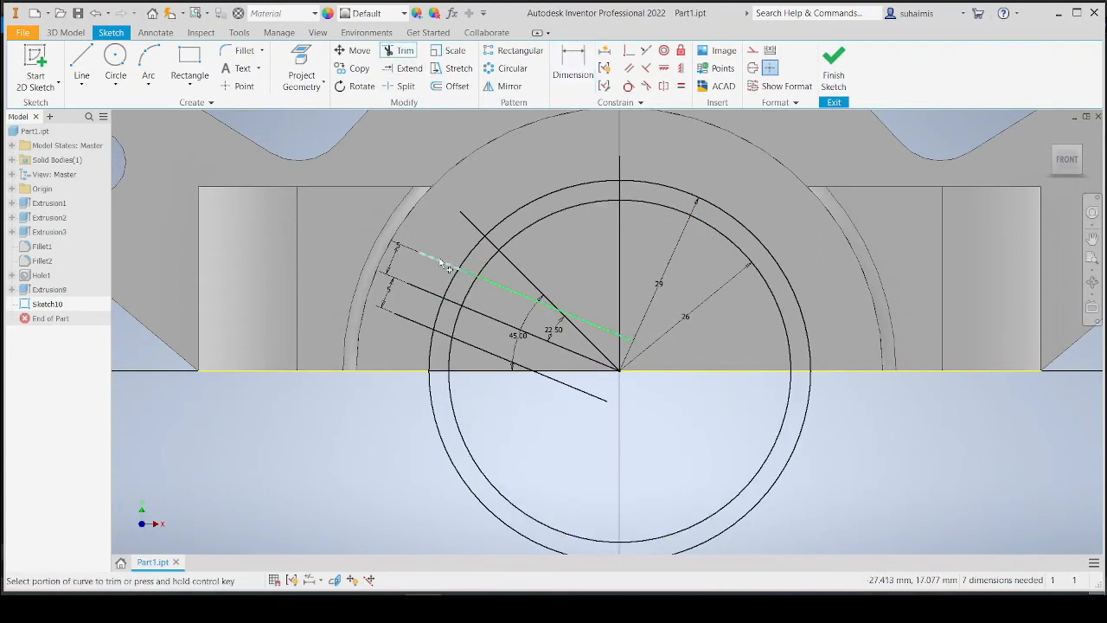
pyautogui.click(428, 257)
pyautogui.click(419, 290)
pyautogui.click(414, 321)
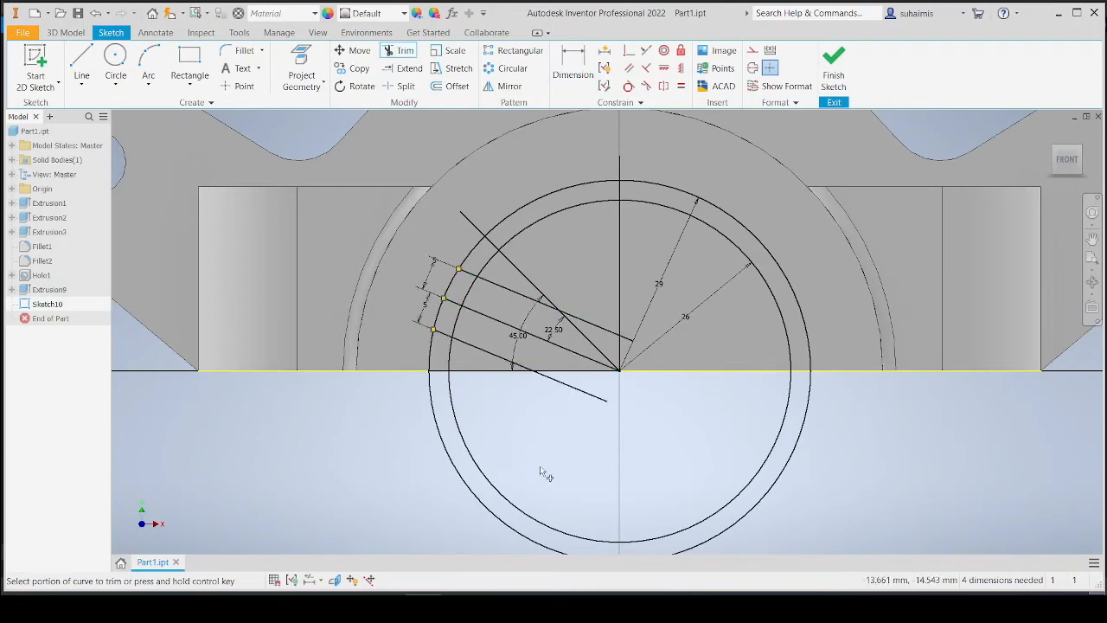
pyautogui.click(588, 394)
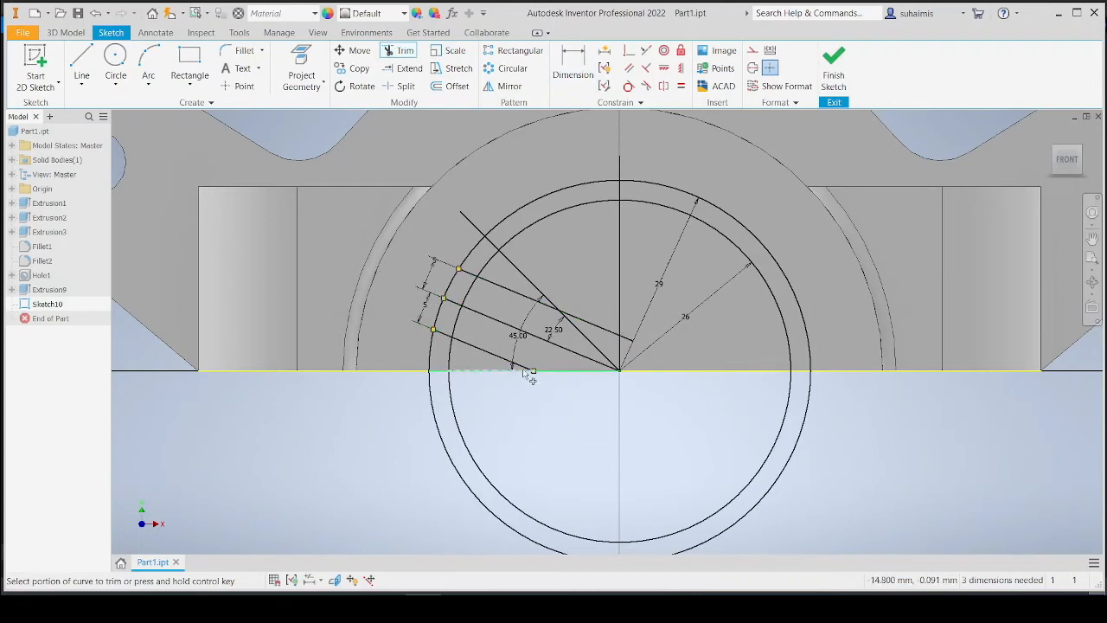
pyautogui.click(525, 368)
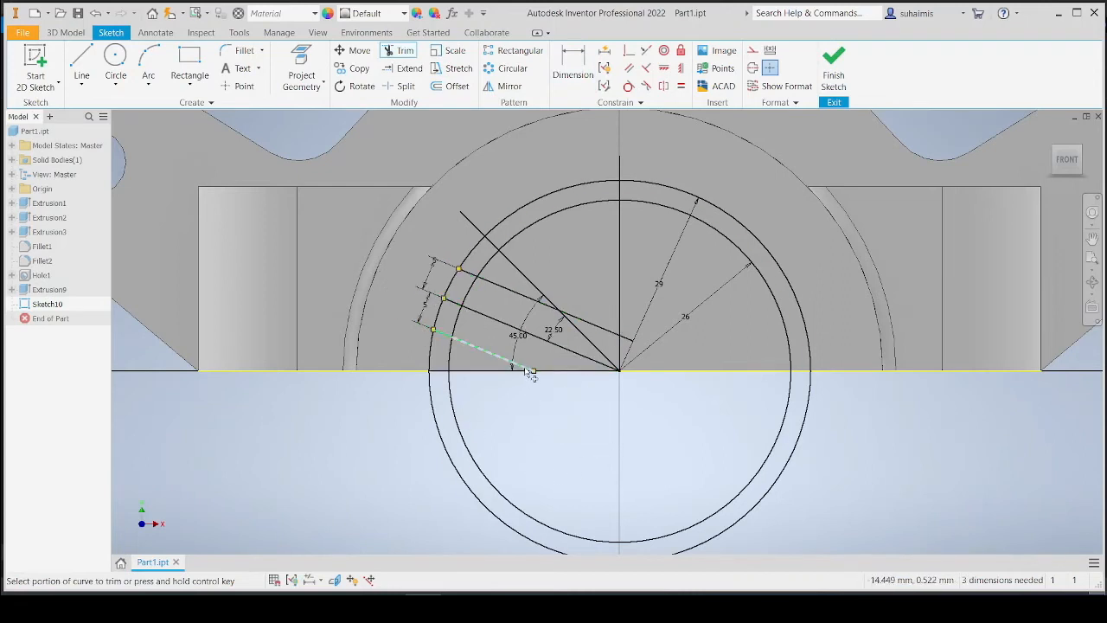
pyautogui.click(627, 340)
pyautogui.click(591, 326)
pyautogui.click(534, 302)
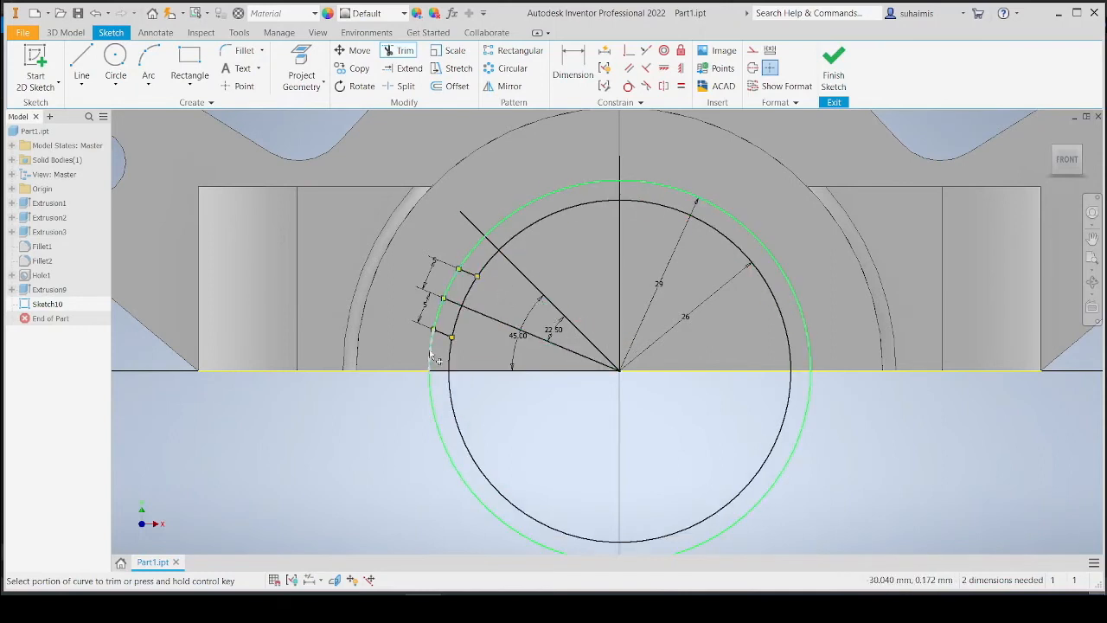
# Trim the outer R29 circle down to the arc across the tooth, and remove the inner circle's arc inside the tooth opening.
pyautogui.click(432, 405)
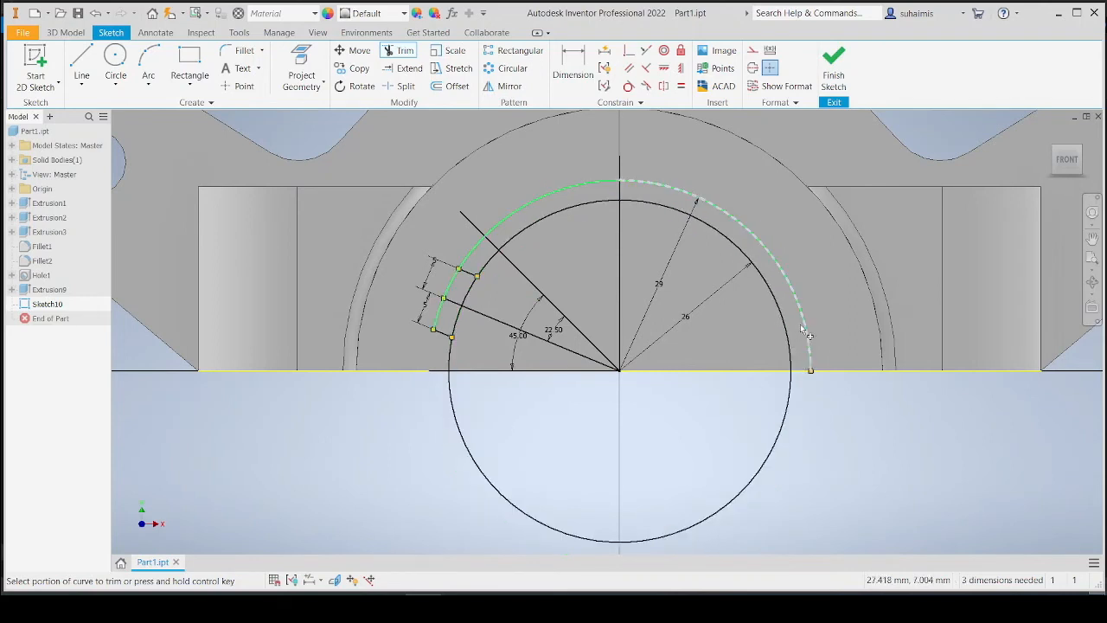
pyautogui.click(805, 327)
pyautogui.click(597, 187)
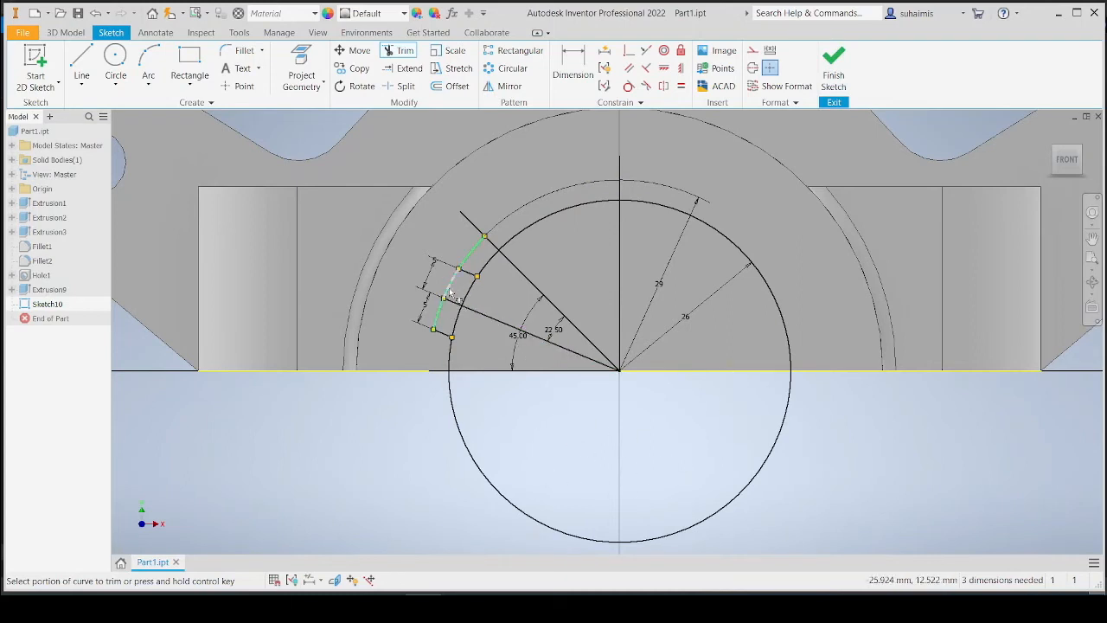
pyautogui.click(479, 253)
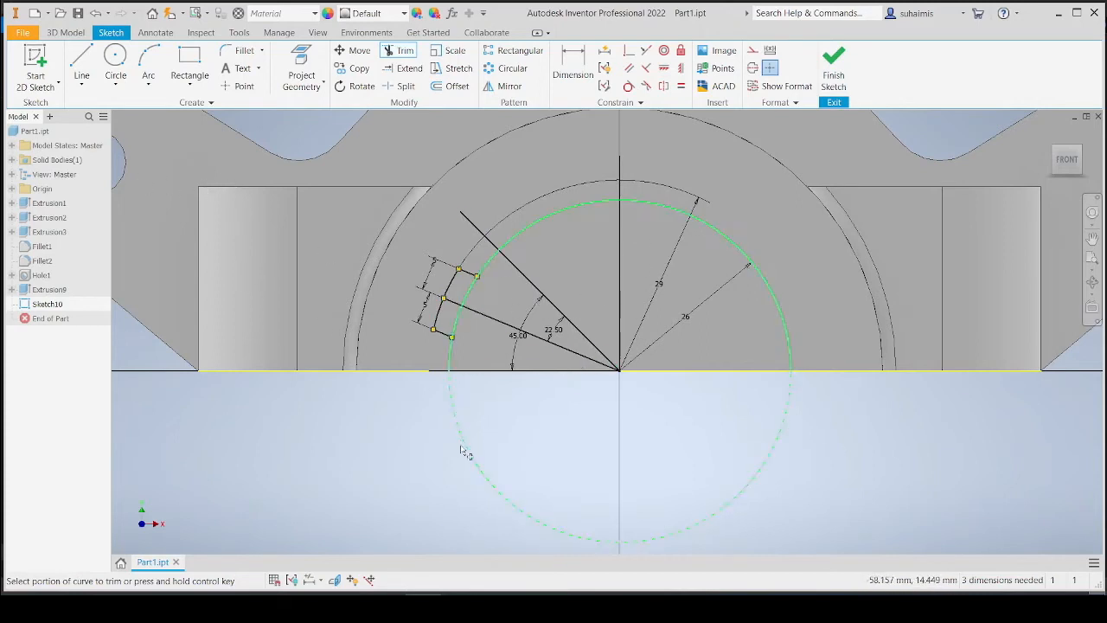
pyautogui.press('Escape')
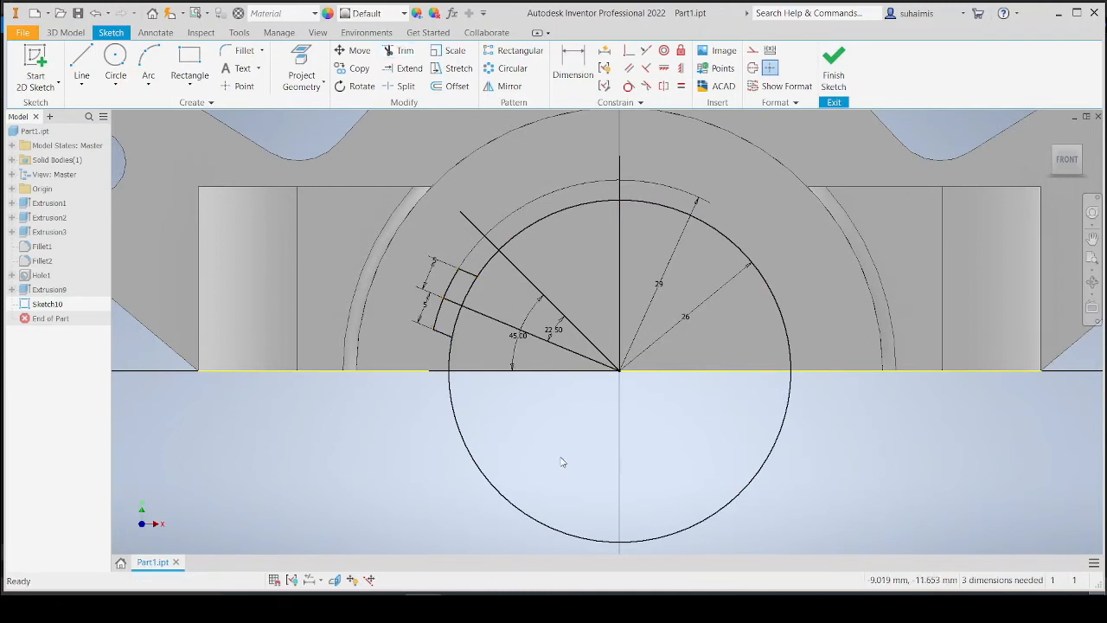
# Compare the sketched tooth with the splined bore details on the PDF drawing.
pyautogui.click(461, 596)
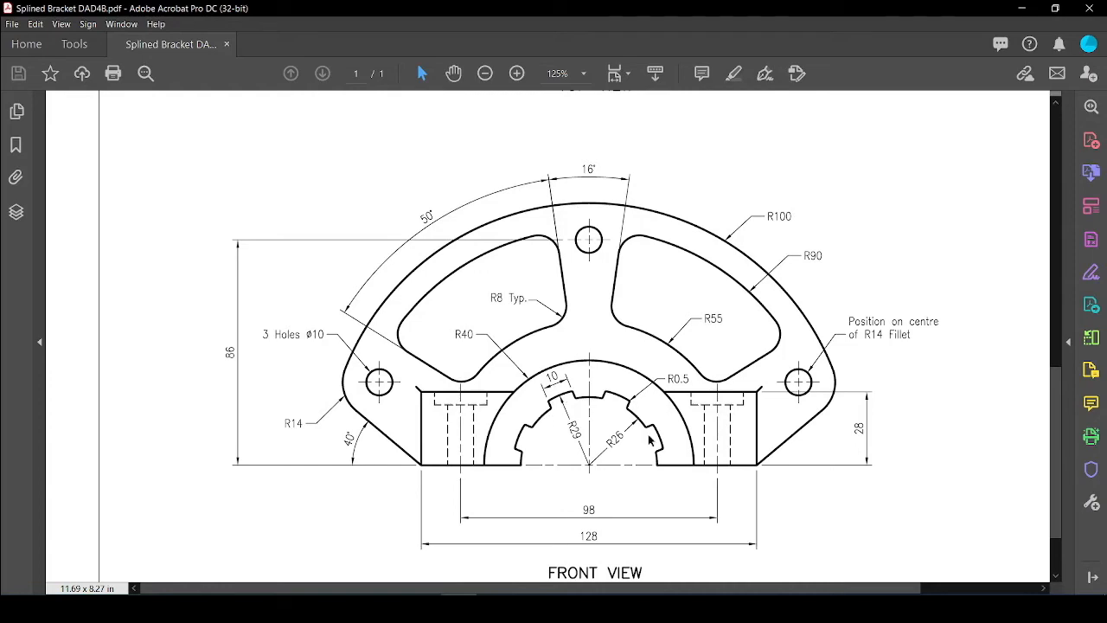
pyautogui.click(425, 607)
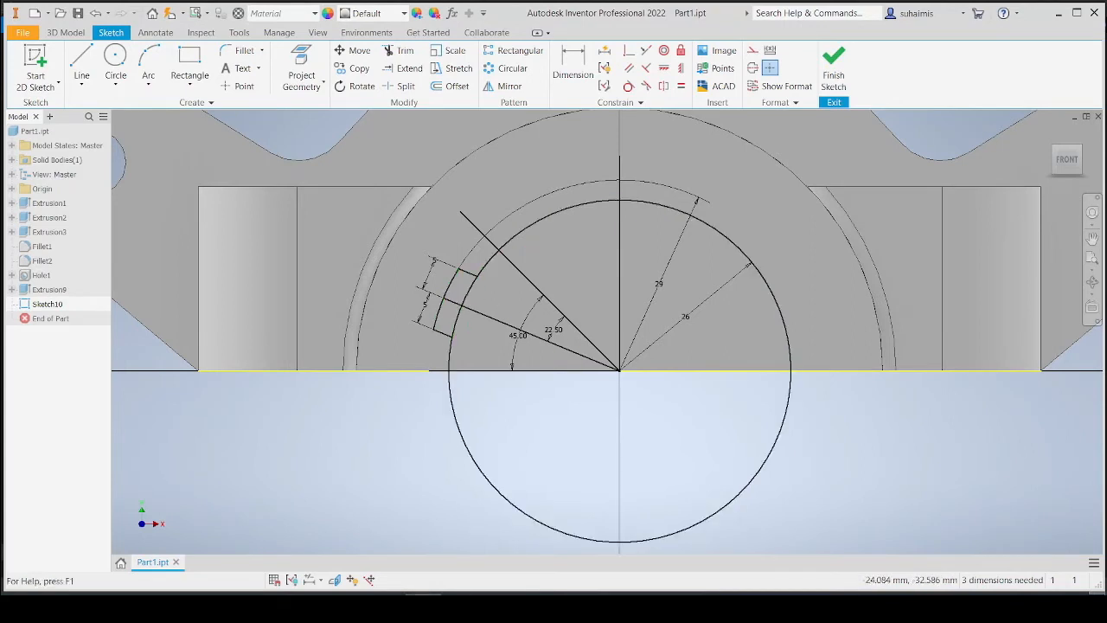
pyautogui.hotkey('alt', 'Tab')
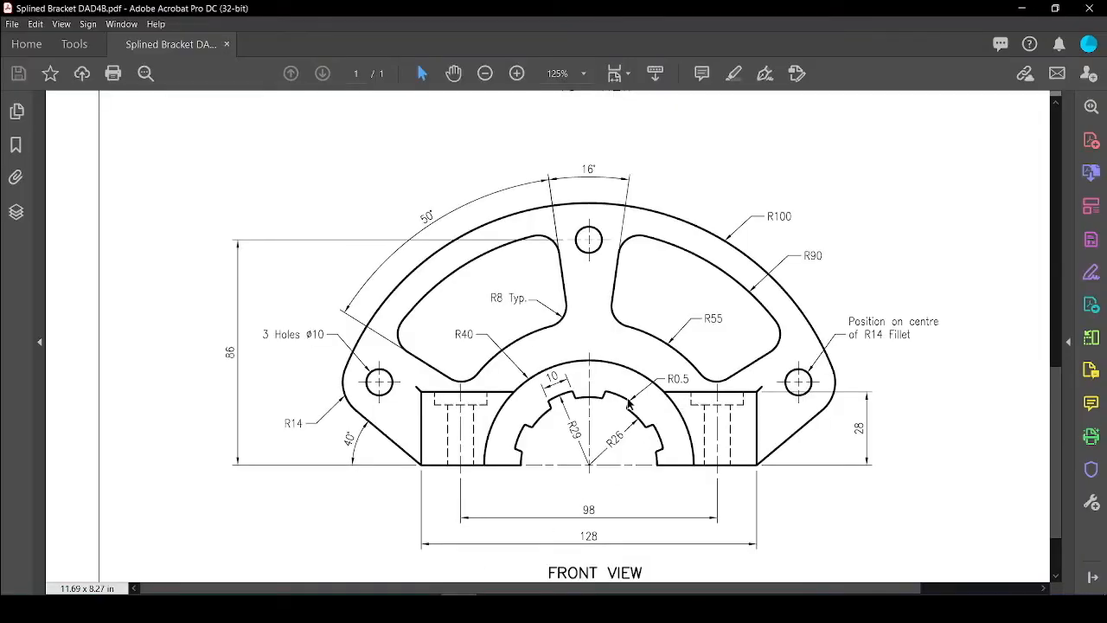
pyautogui.hotkey('alt', 'Tab')
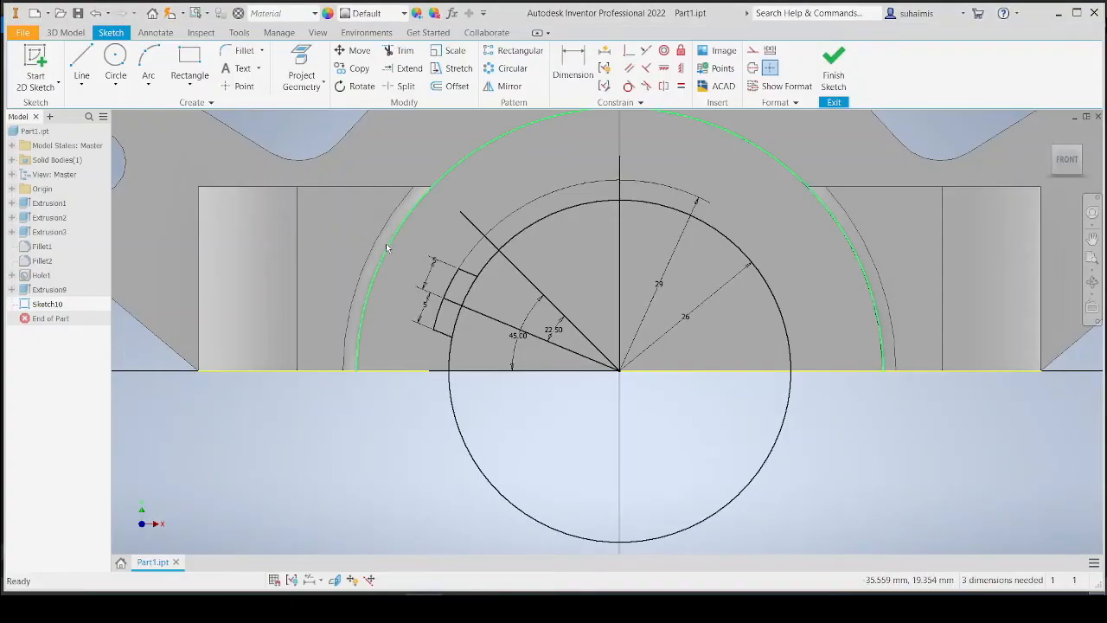
pyautogui.click(567, 76)
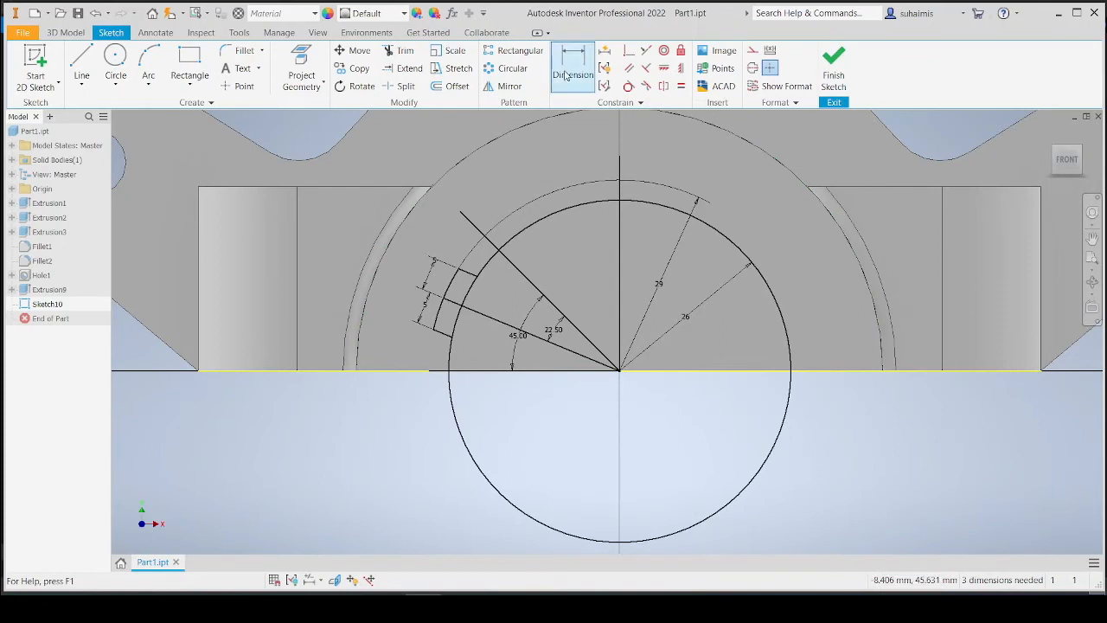
# Fillet both outer corners of the tooth with a 0.5 mm radius.
pyautogui.click(245, 52)
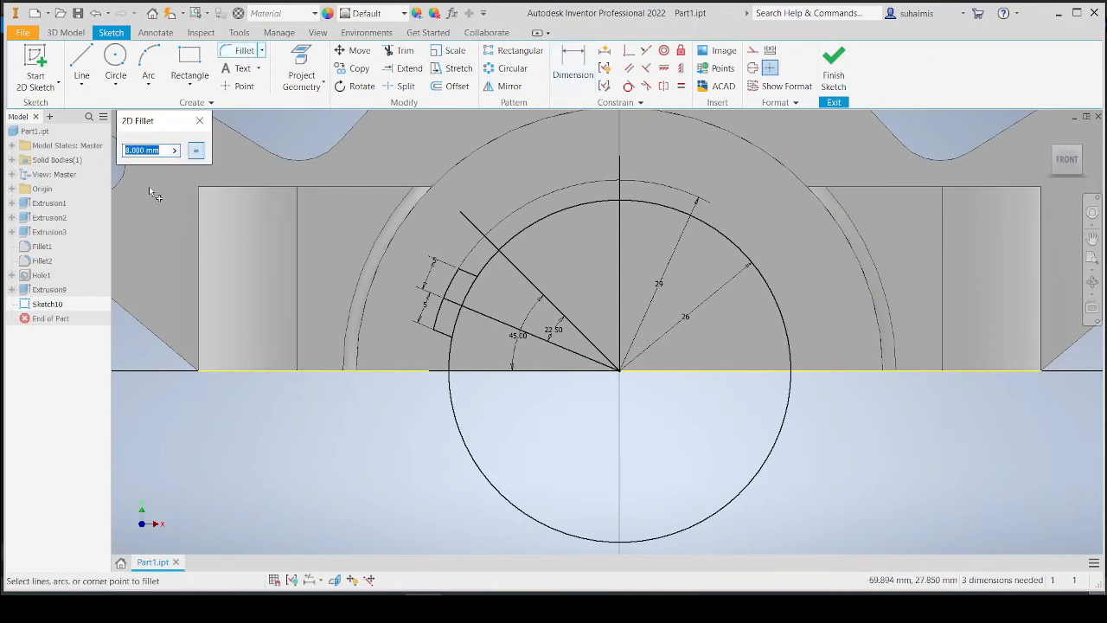
pyautogui.write('0.5')
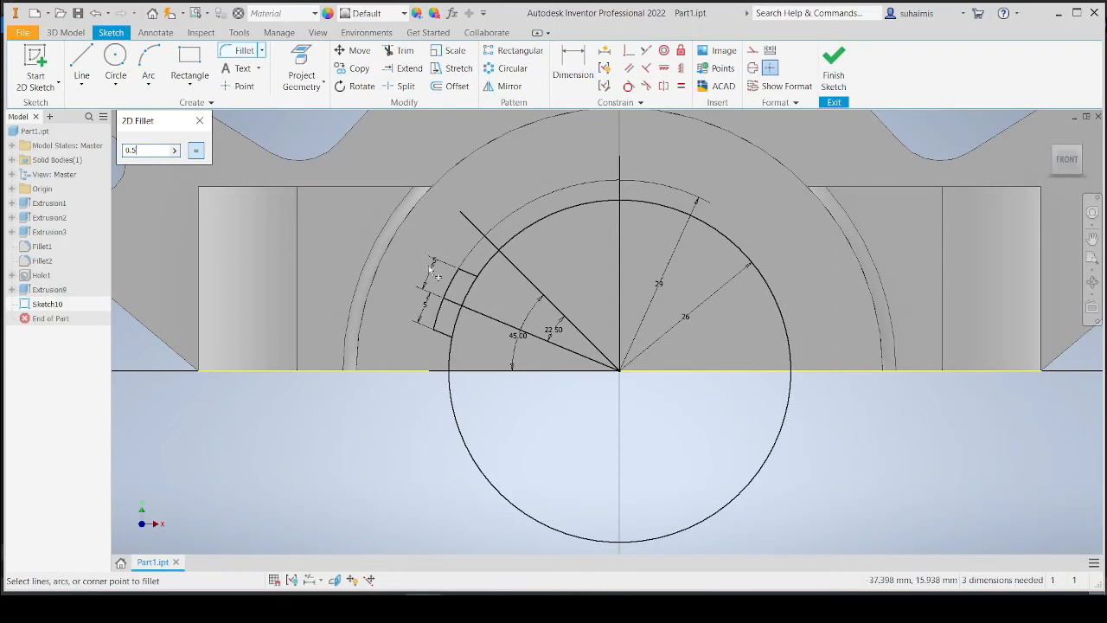
pyautogui.scroll(-2, 374, 277)
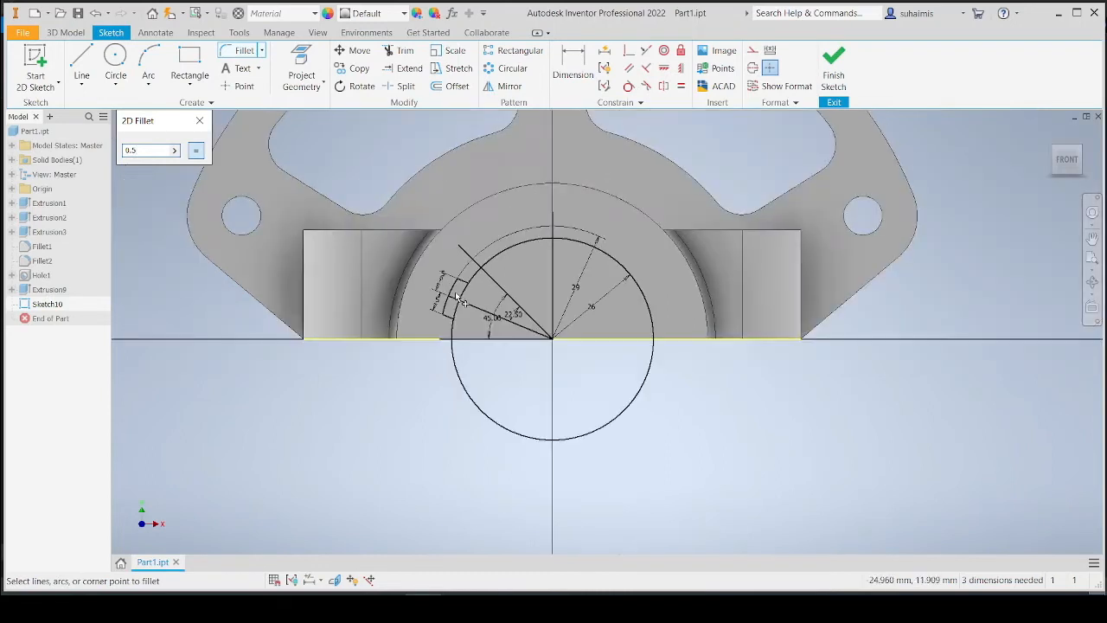
pyautogui.scroll(5, 457, 294)
pyautogui.scroll(2, 456, 280)
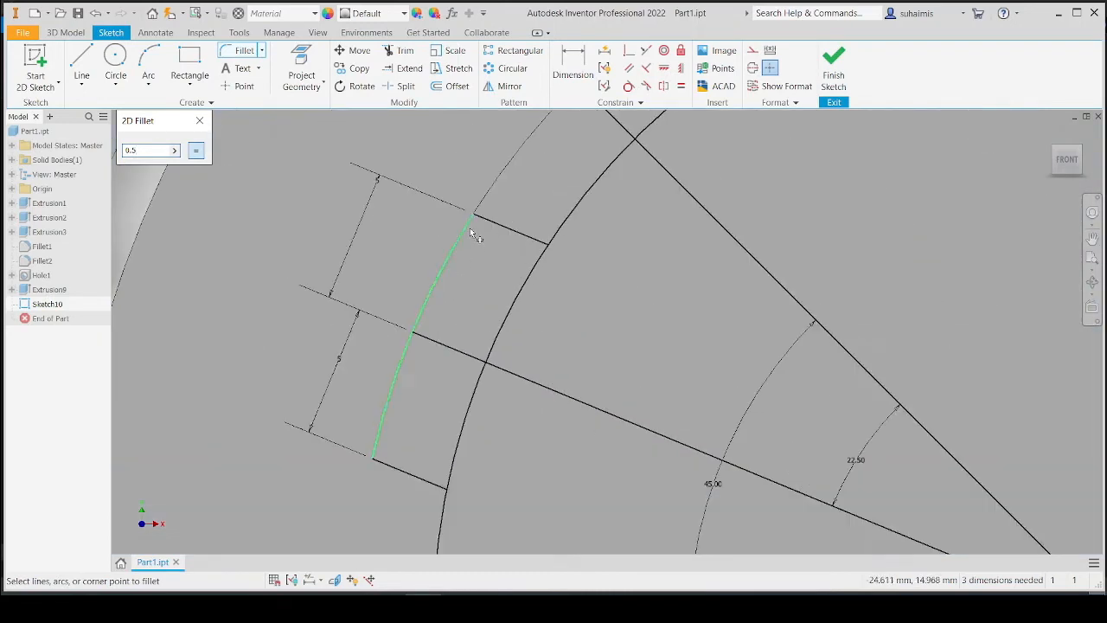
pyautogui.click(460, 248)
pyautogui.click(485, 223)
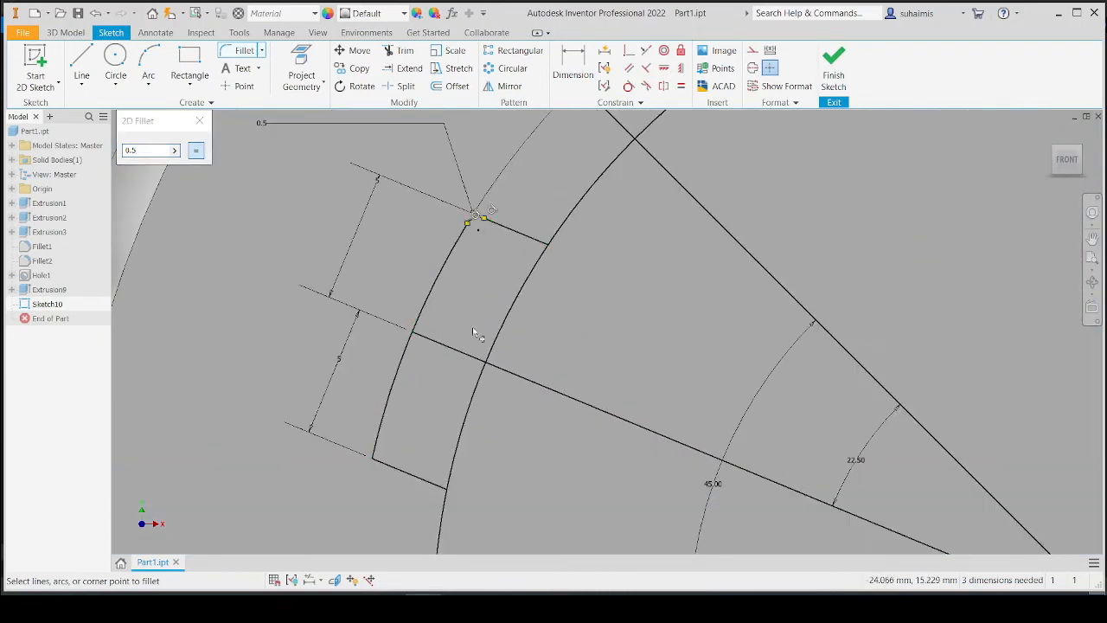
pyautogui.click(381, 445)
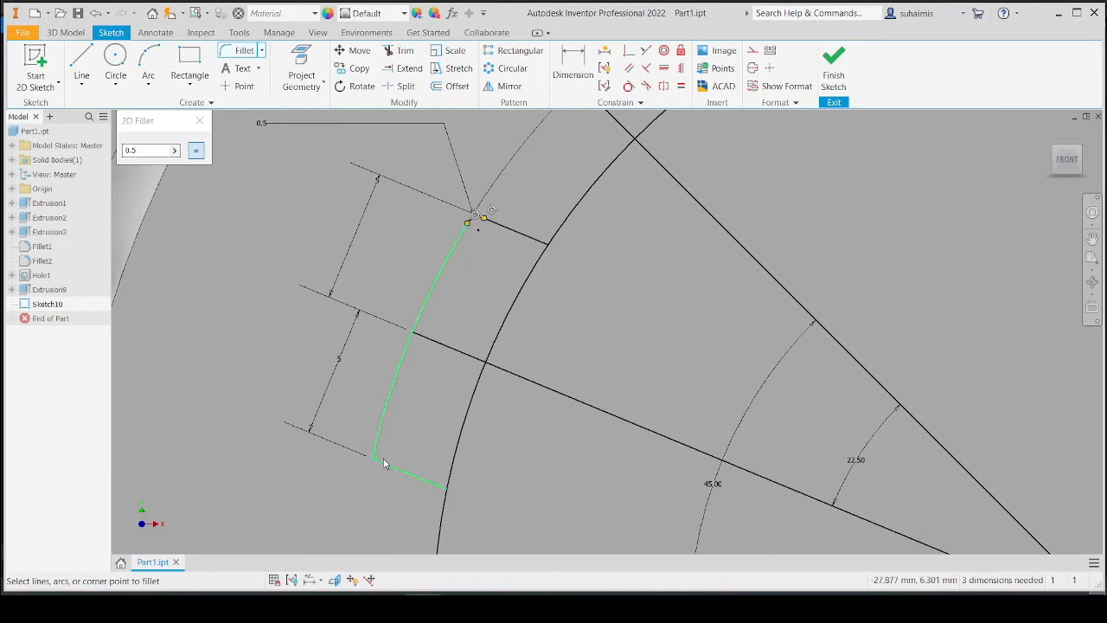
pyautogui.click(386, 464)
pyautogui.scroll(-2, 488, 429)
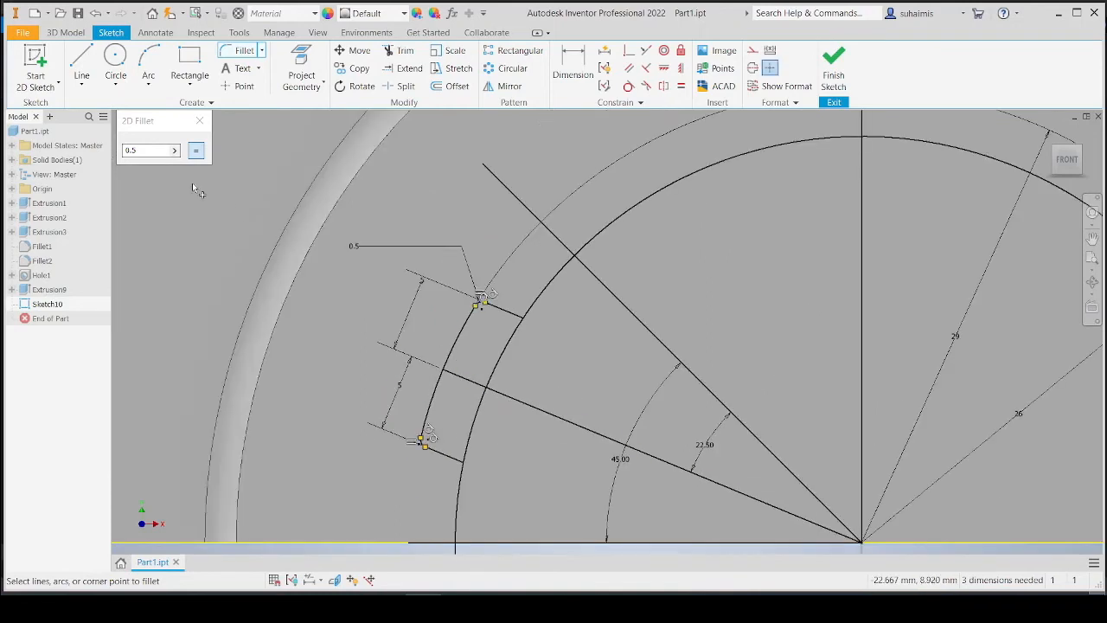
pyautogui.click(199, 120)
# Start a Circular Pattern and select all lines, arcs and fillets of the tooth profile as geometry.
pyautogui.scroll(-2, 564, 367)
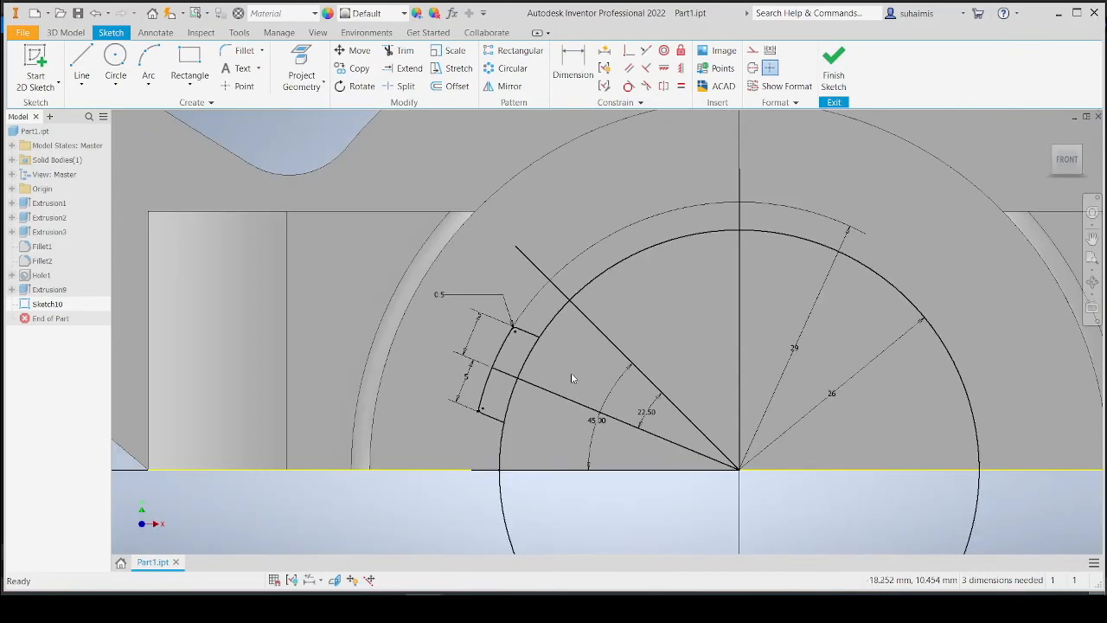
pyautogui.moveTo(571, 374); pyautogui.dragTo(471, 332, button='middle')
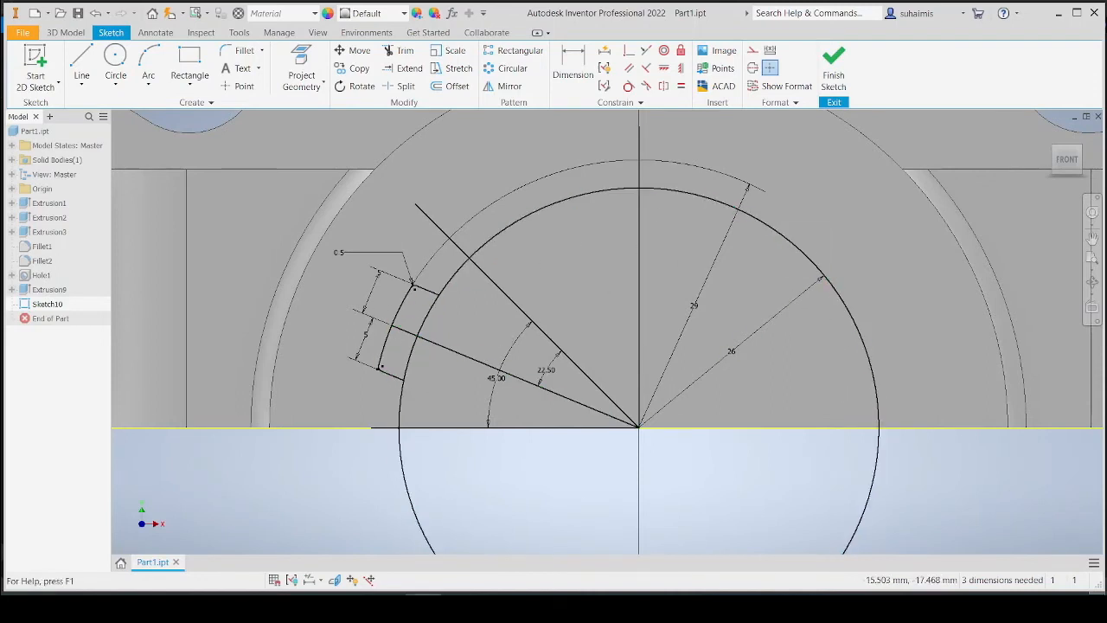
pyautogui.hotkey('alt', 'Tab')
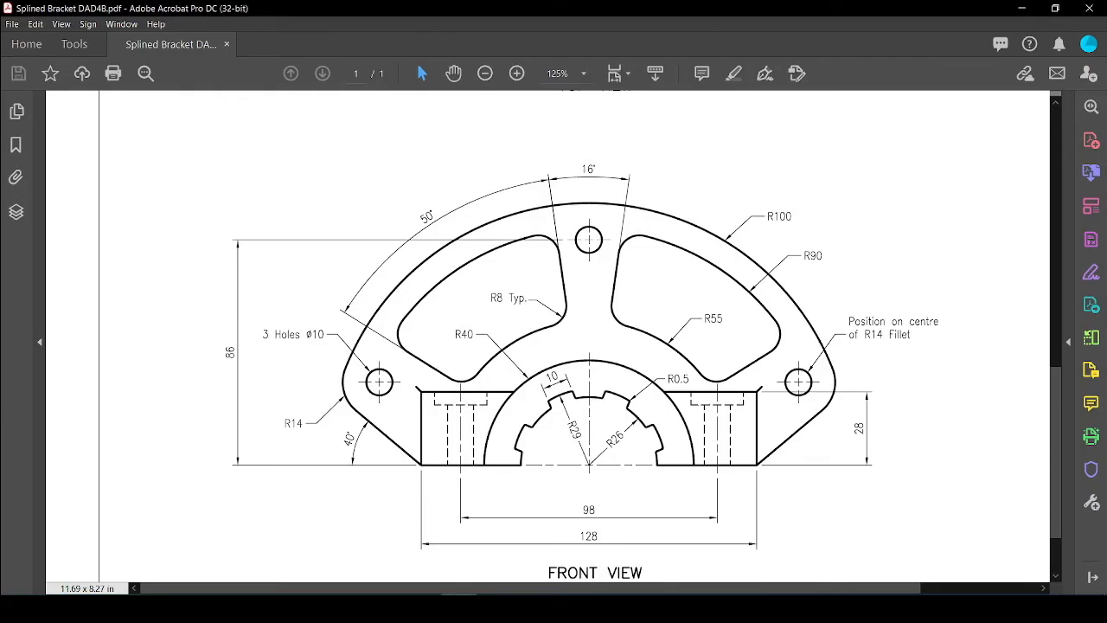
pyautogui.hotkey('alt', 'Tab')
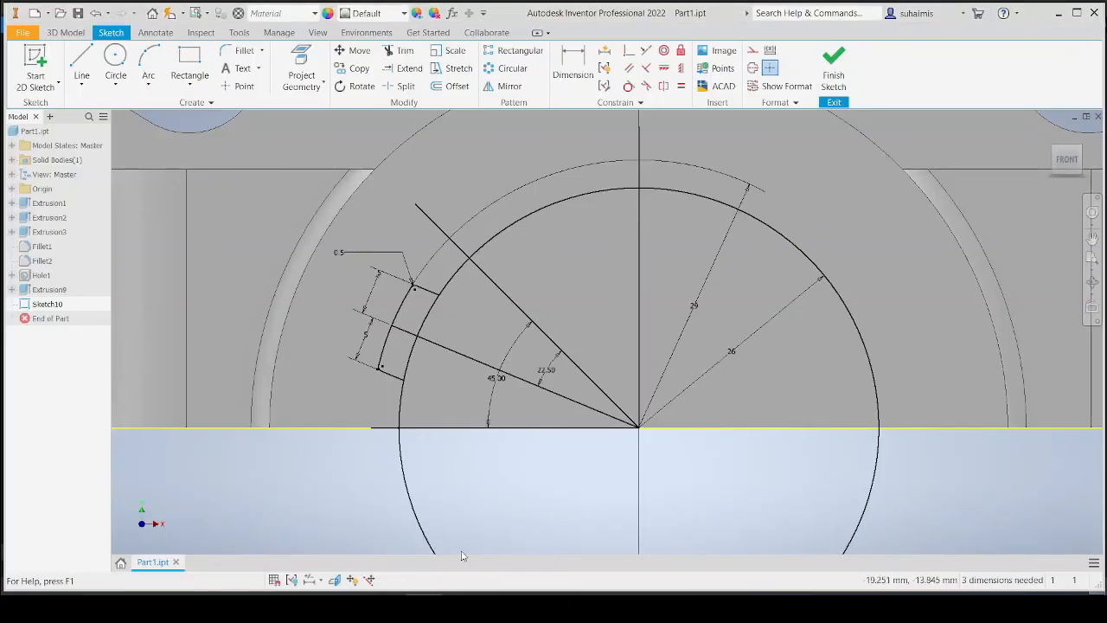
pyautogui.click(510, 68)
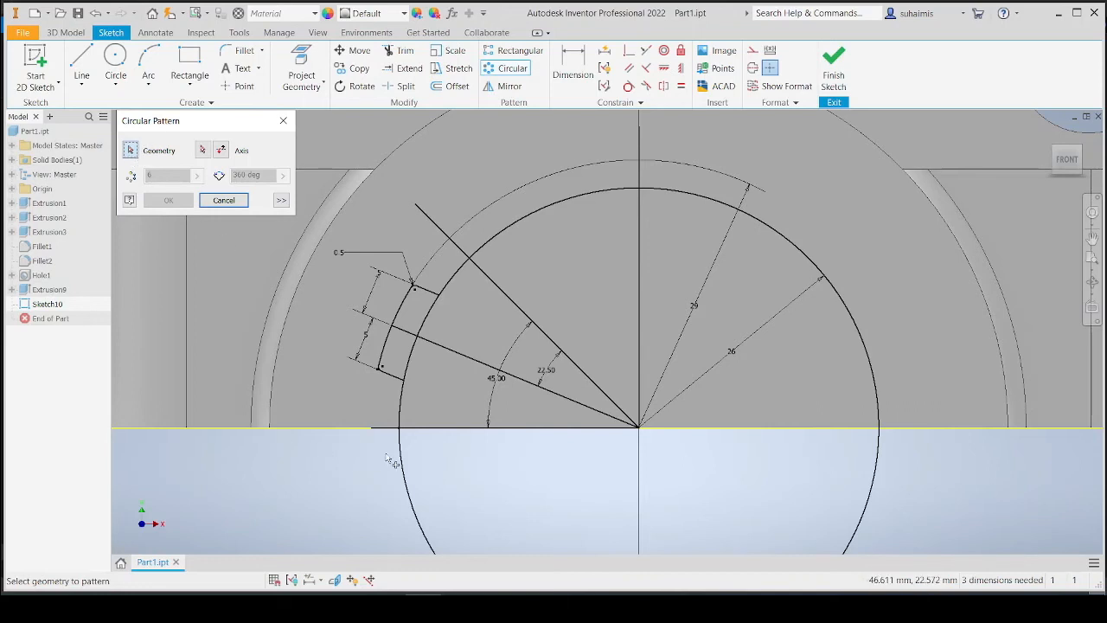
pyautogui.scroll(-5, 384, 377)
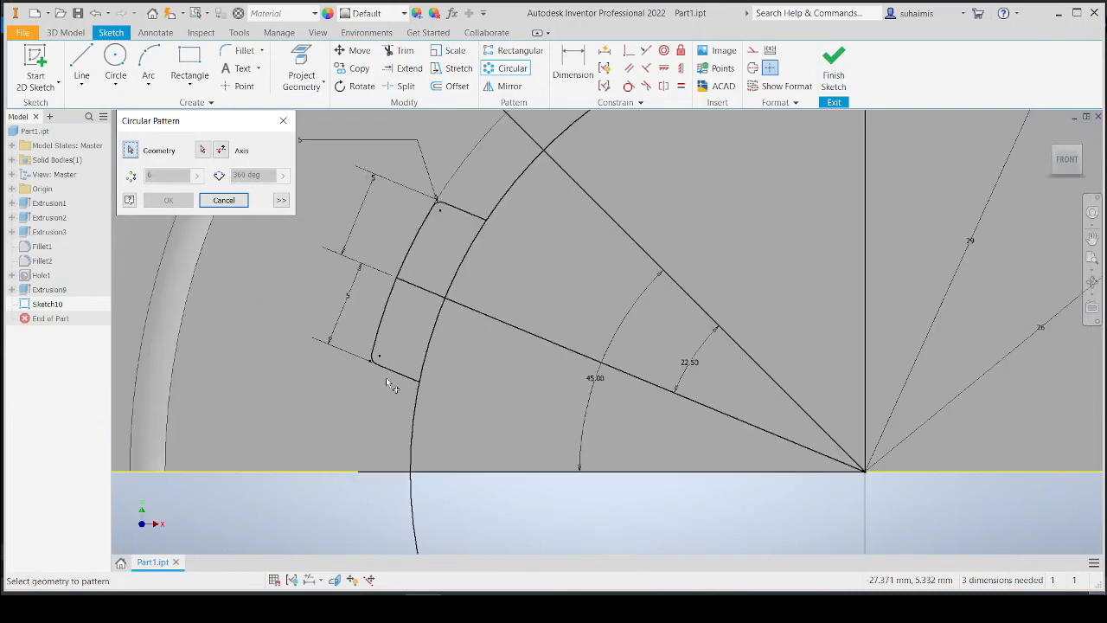
pyautogui.click(405, 365)
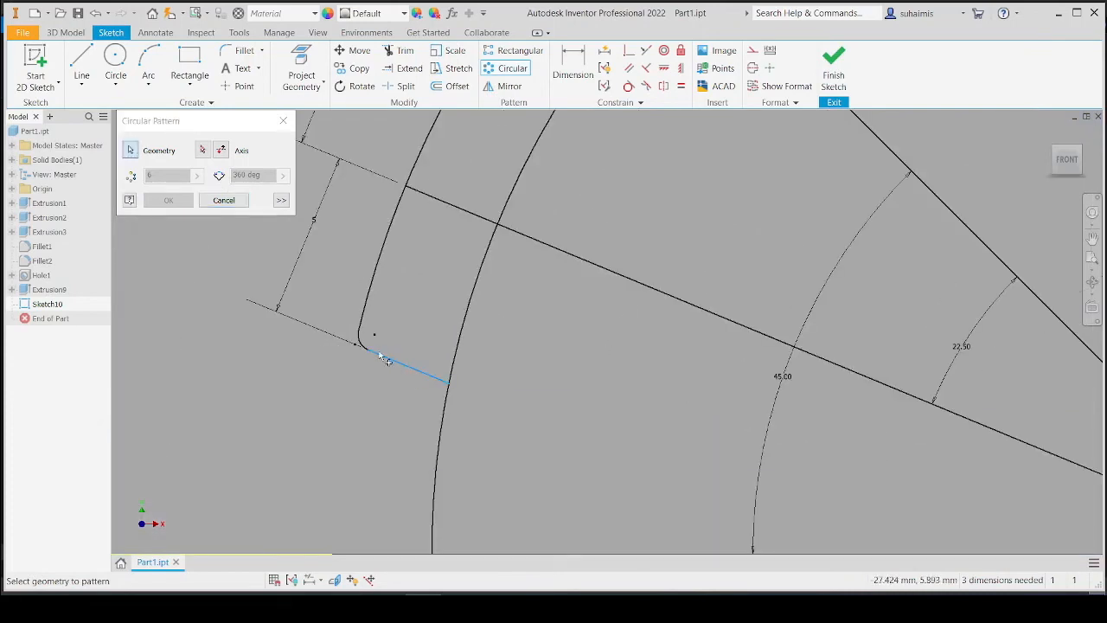
pyautogui.click(361, 339)
pyautogui.click(361, 318)
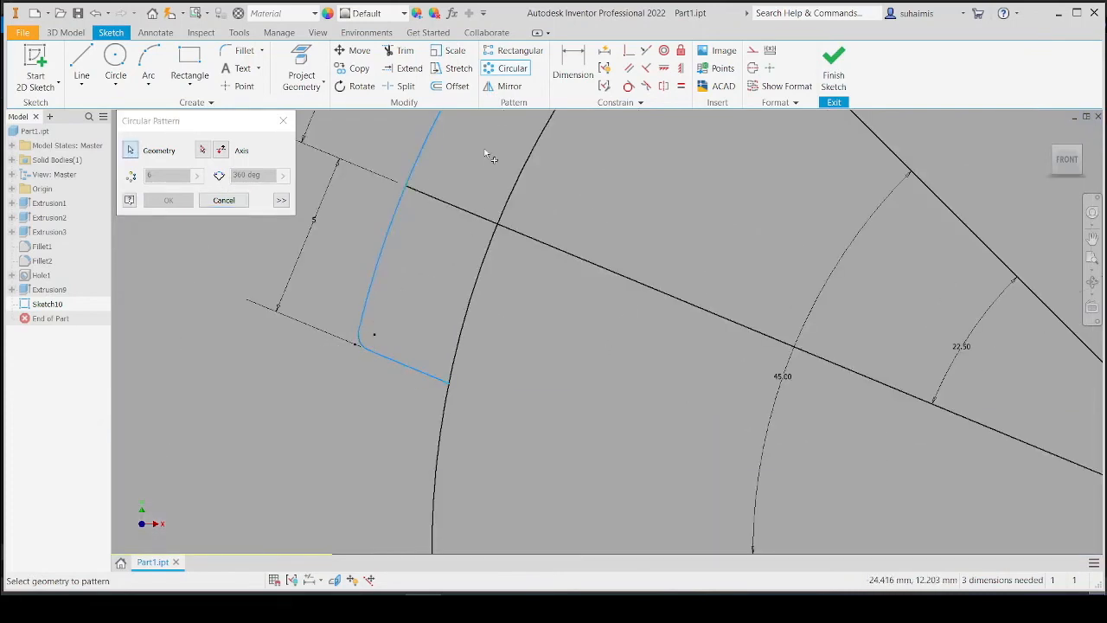
pyautogui.moveTo(486, 154); pyautogui.dragTo(384, 451, button='middle')
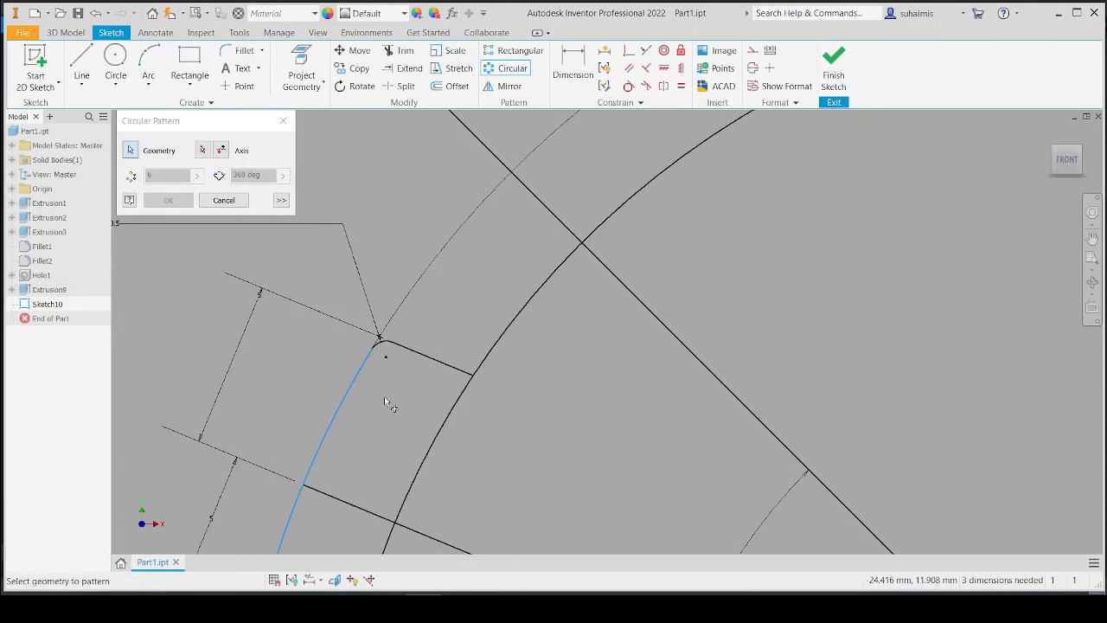
pyautogui.click(382, 346)
pyautogui.click(412, 362)
pyautogui.moveTo(410, 435); pyautogui.dragTo(453, 270, button='middle')
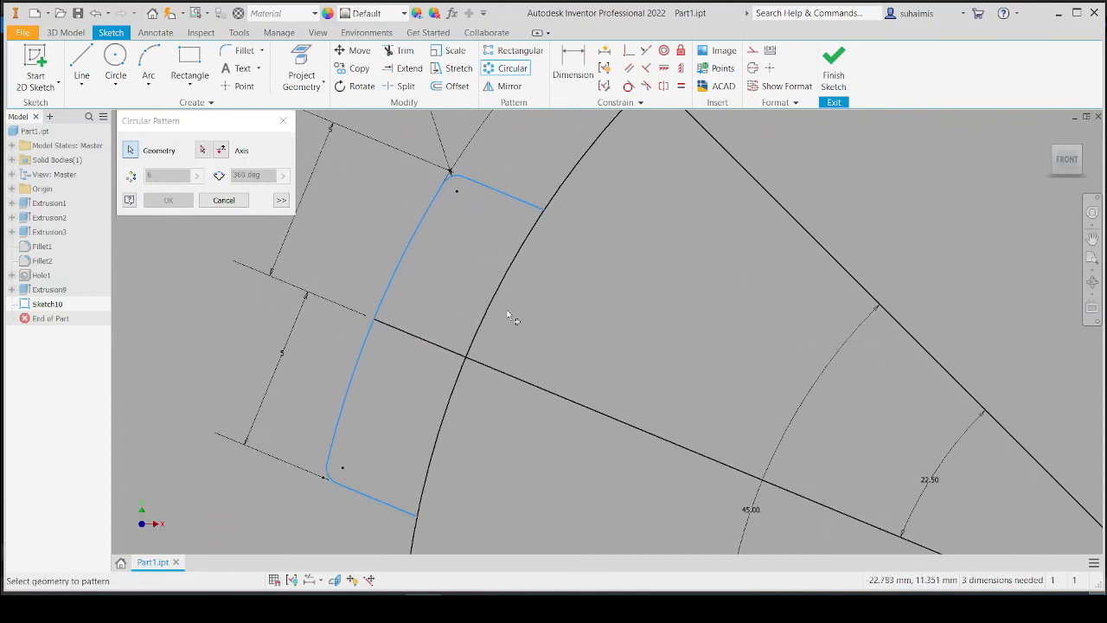
pyautogui.scroll(-3, 510, 342)
pyautogui.scroll(4, 511, 345)
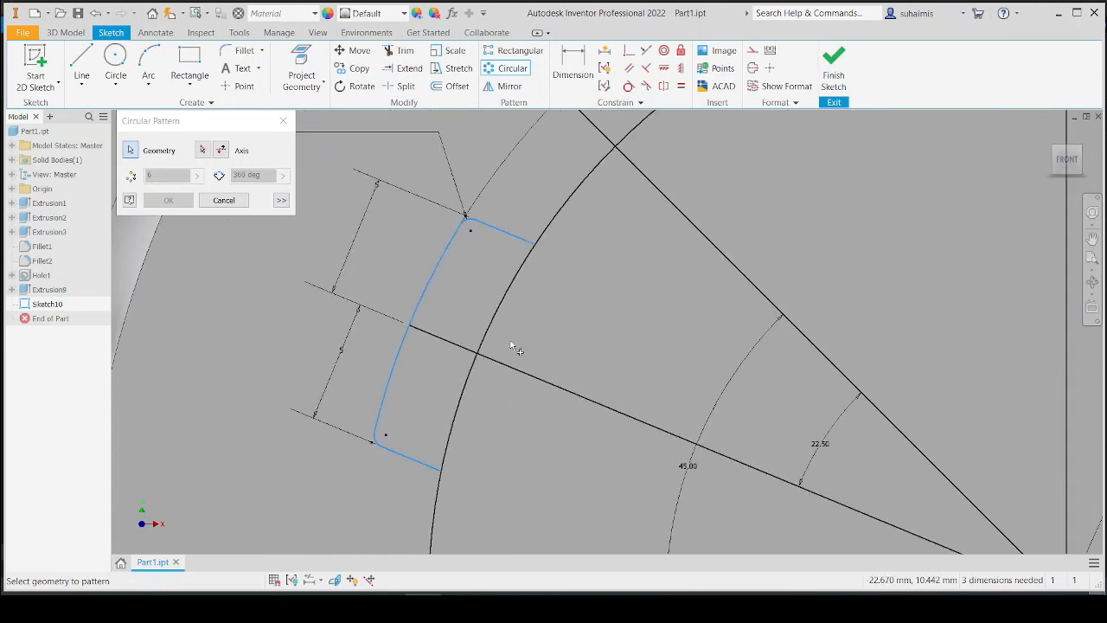
pyautogui.scroll(2, 513, 347)
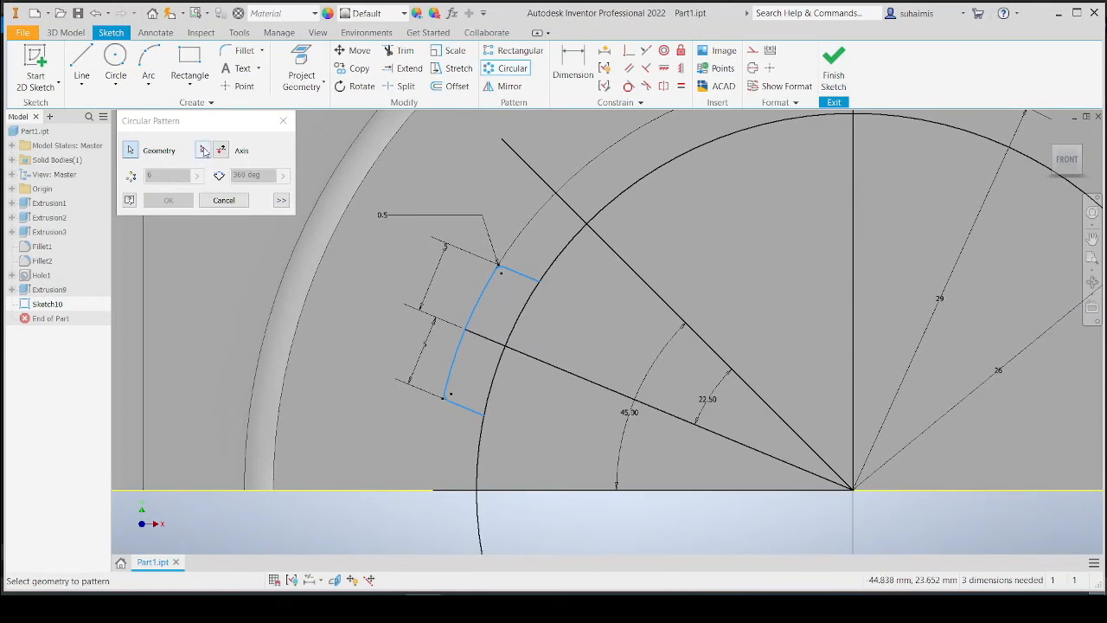
# Set the circular pattern's axis to the bore's centre point and flip the pattern direction.
pyautogui.click(203, 150)
pyautogui.scroll(4, 614, 318)
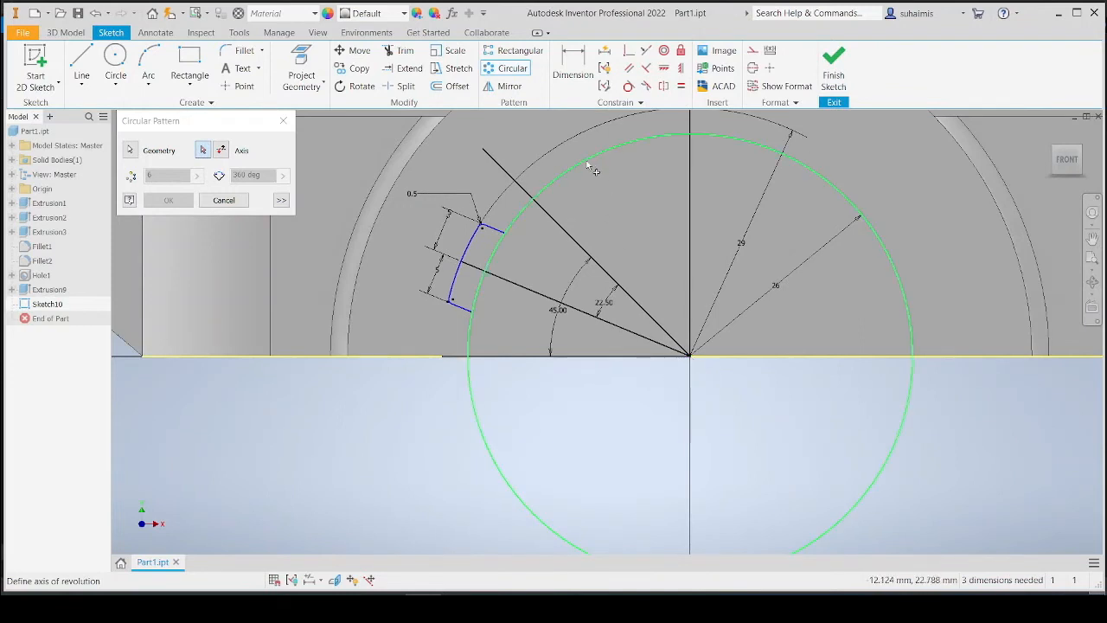
pyautogui.click(690, 356)
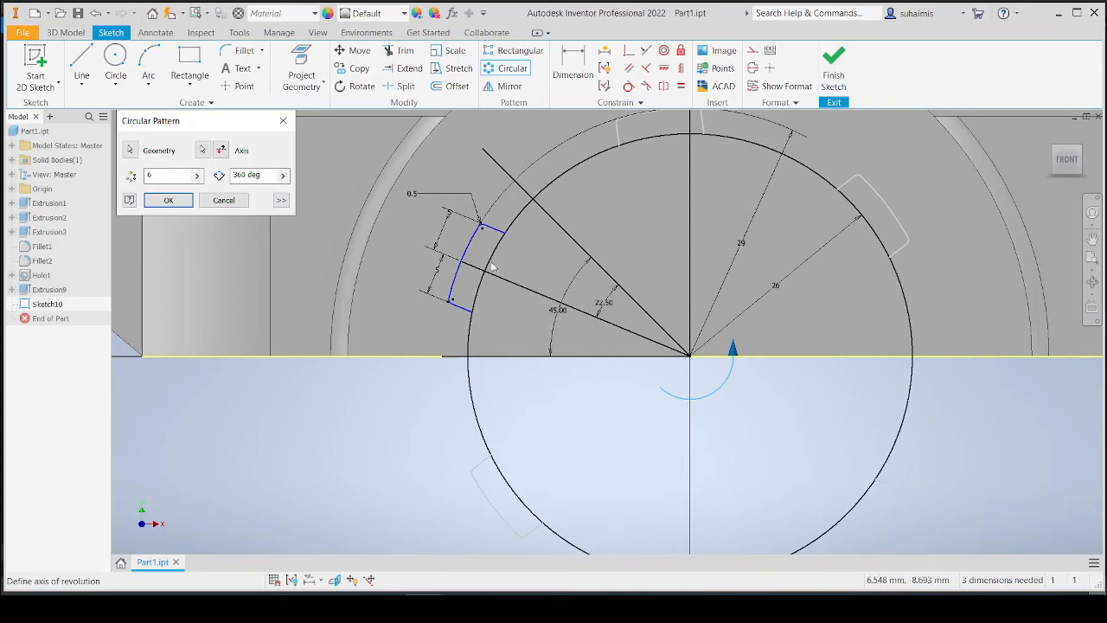
pyautogui.click(222, 151)
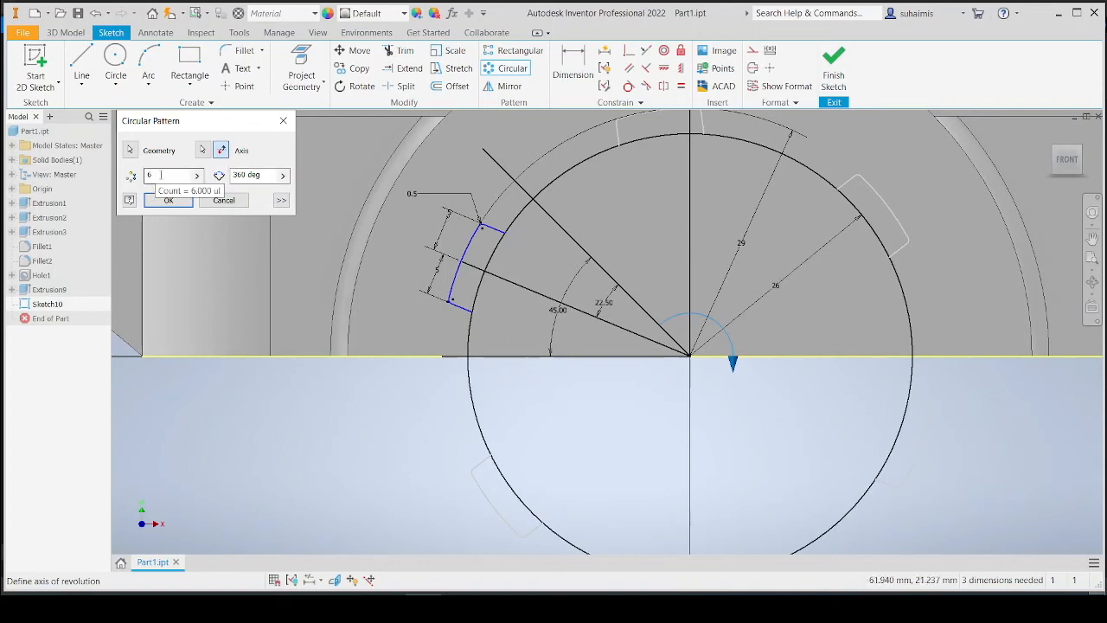
# Check the splined bore's tooth arrangement on the PDF drawing.
pyautogui.hotkey('alt', 'Tab')
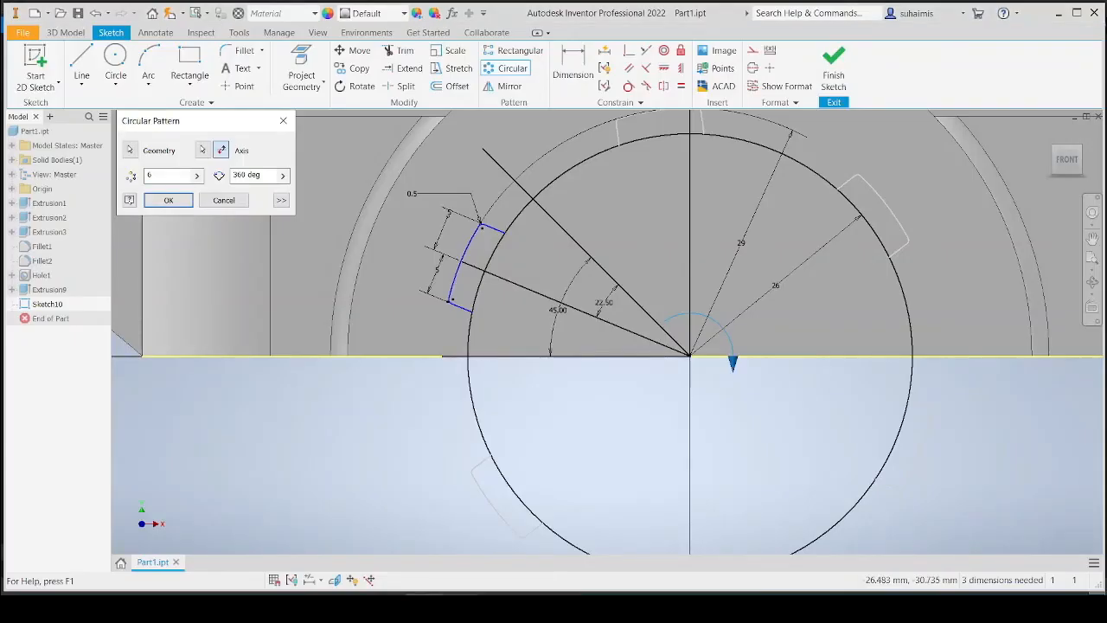
pyautogui.hotkey('alt', 'Tab')
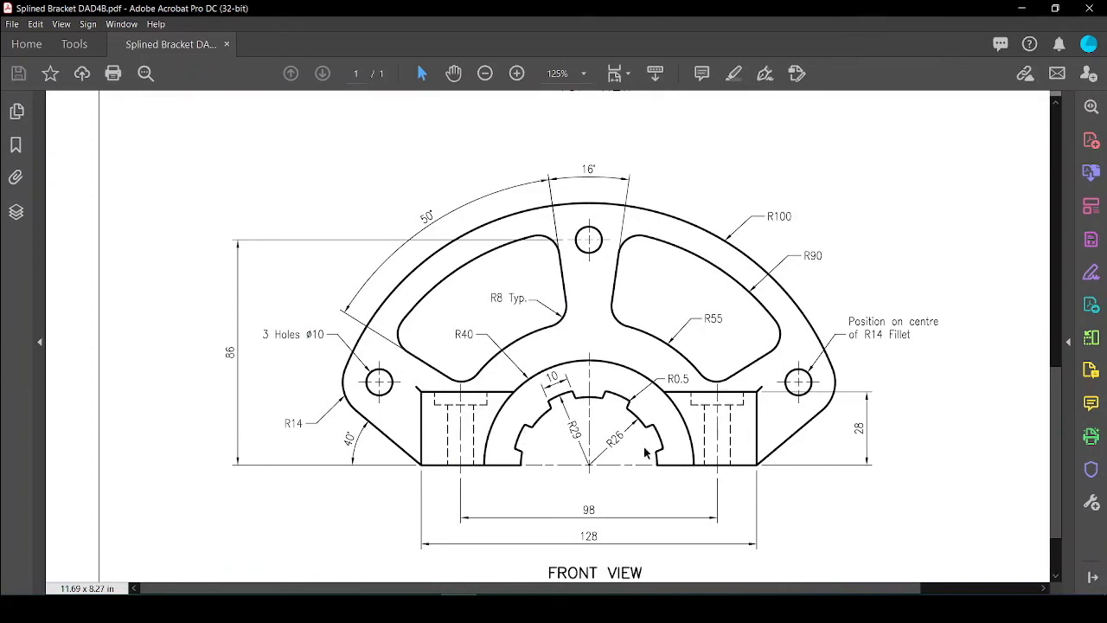
pyautogui.hotkey('alt', 'Tab')
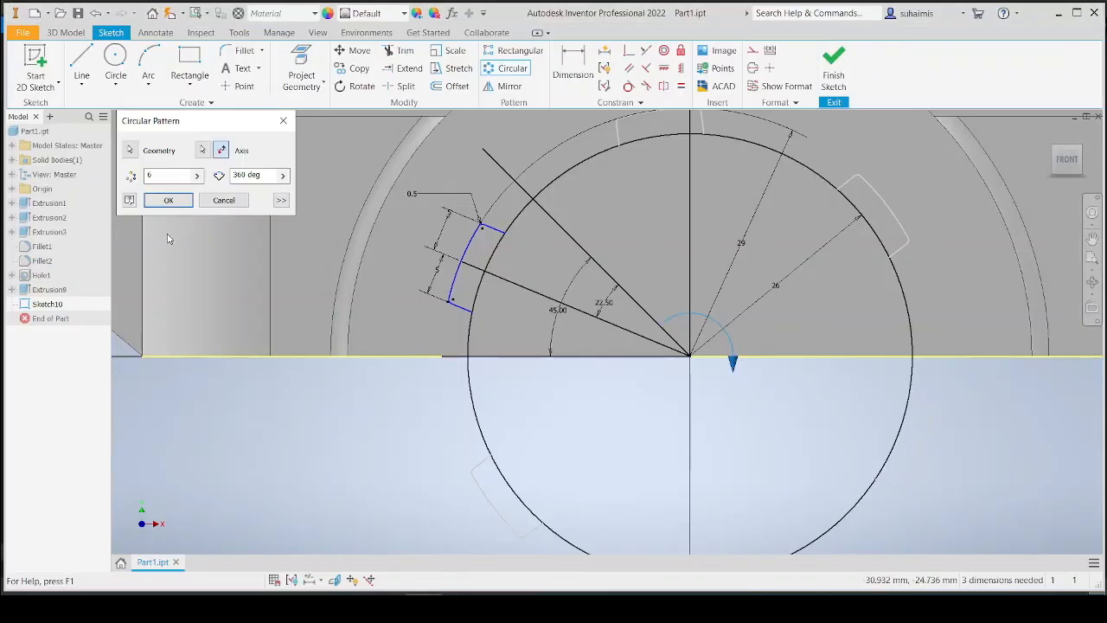
# Set the circular pattern count to 8.
pyautogui.doubleClick(154, 176)
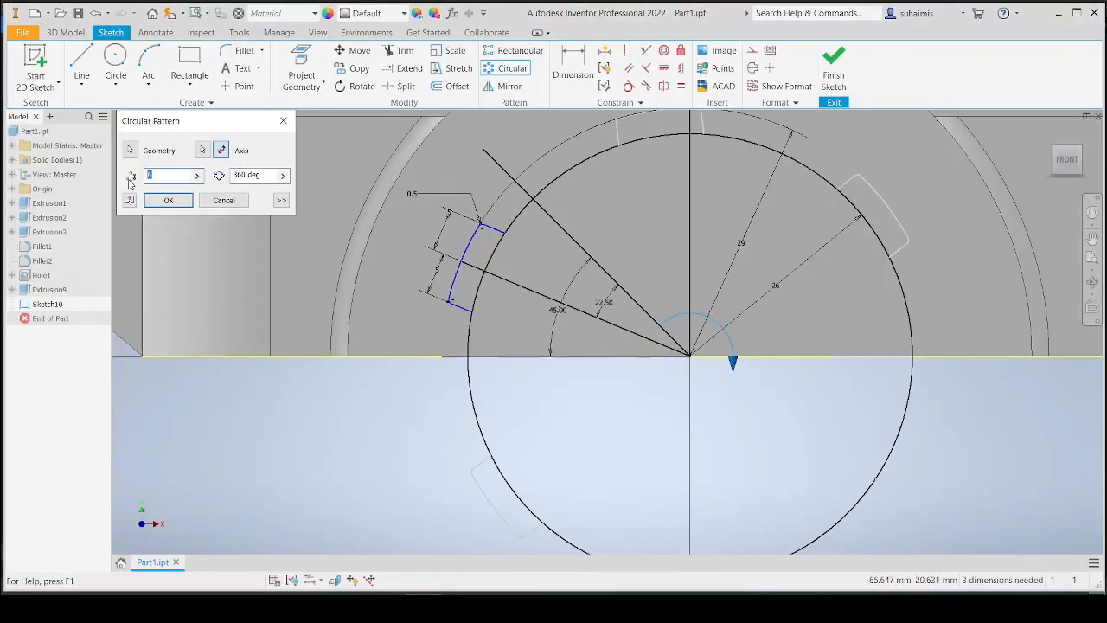
pyautogui.write('8')
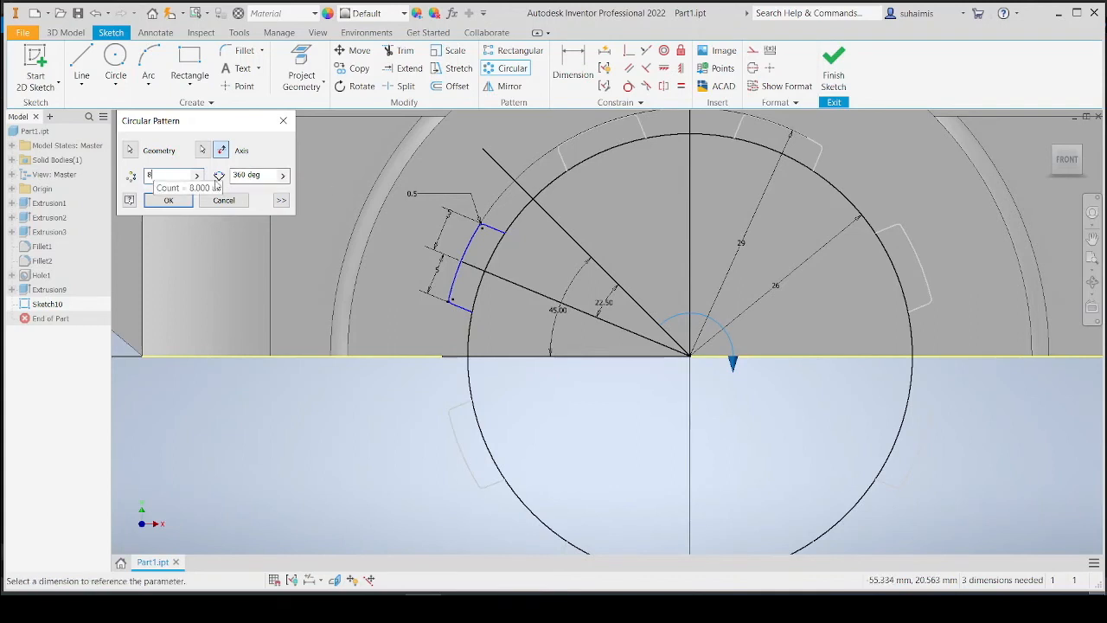
pyautogui.click(246, 175)
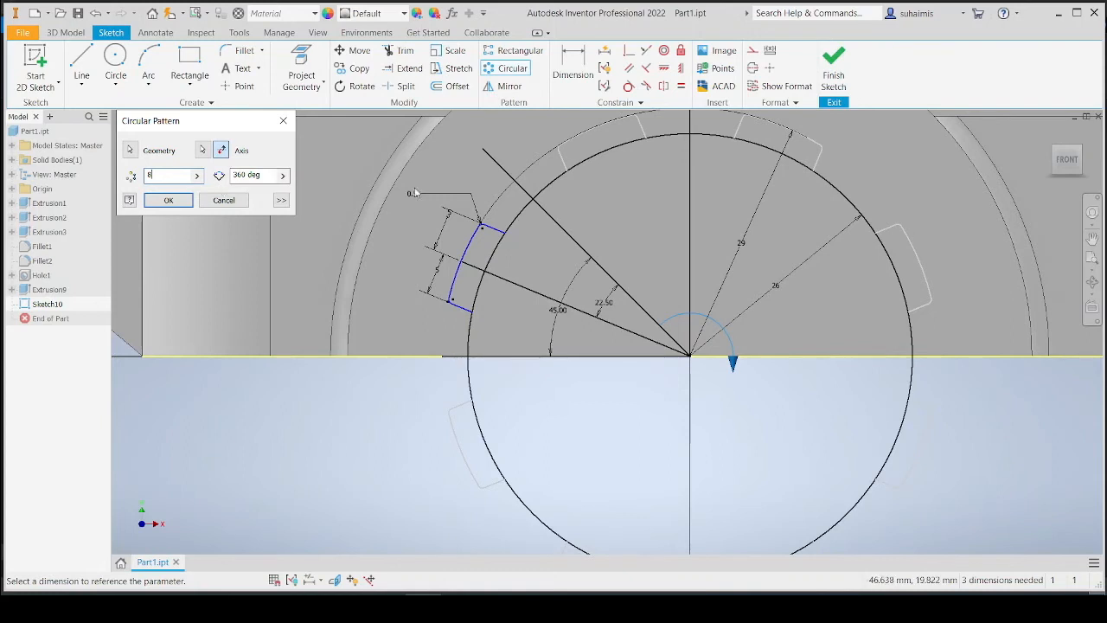
pyautogui.moveTo(633, 217); pyautogui.dragTo(614, 258, button='middle')
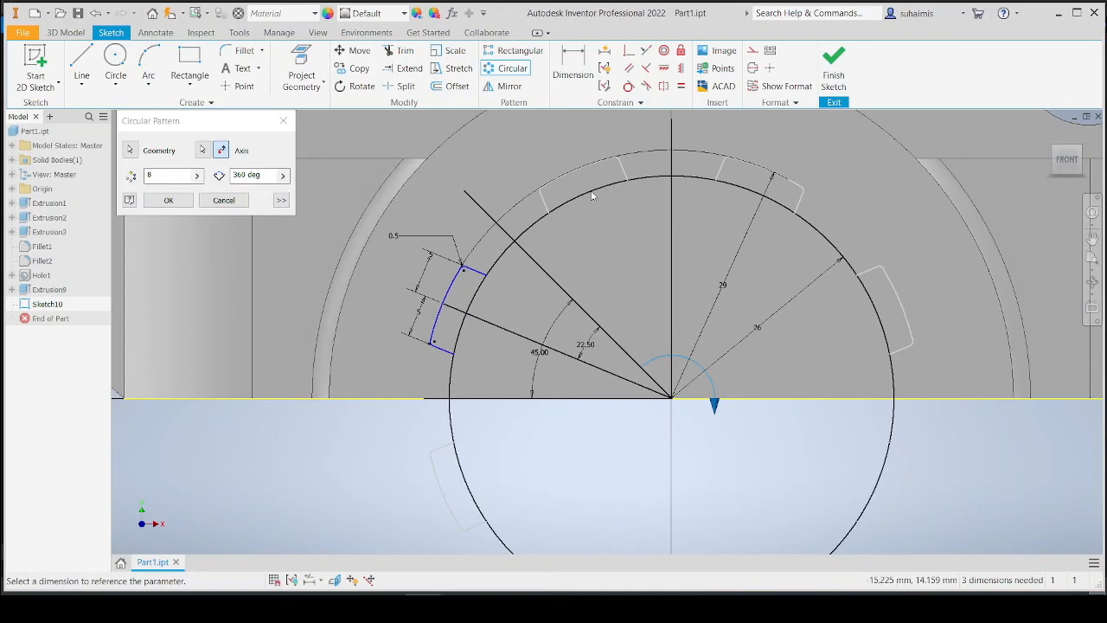
# Try the pattern with 4 instances over 180 deg.
pyautogui.click(239, 175)
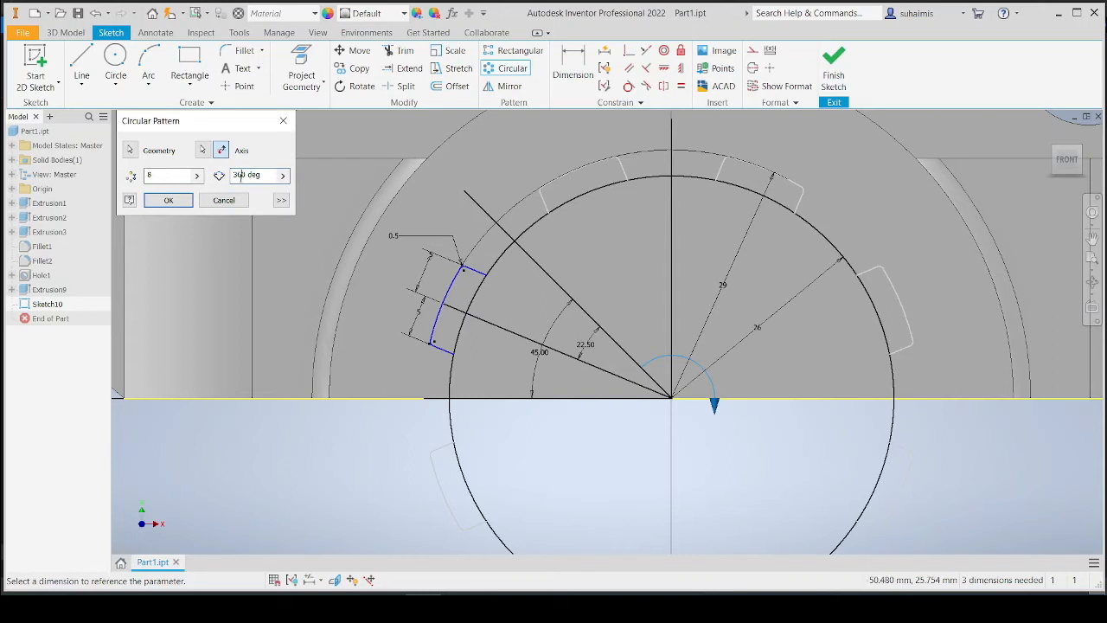
pyautogui.doubleClick(239, 175)
pyautogui.write('180')
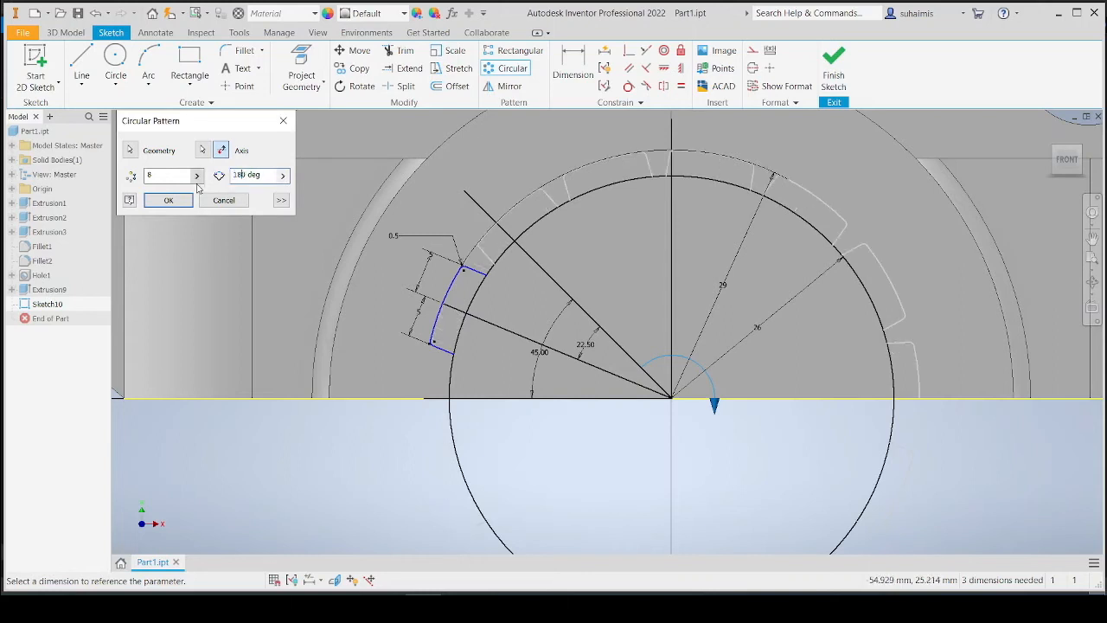
pyautogui.doubleClick(148, 174)
pyautogui.write('4')
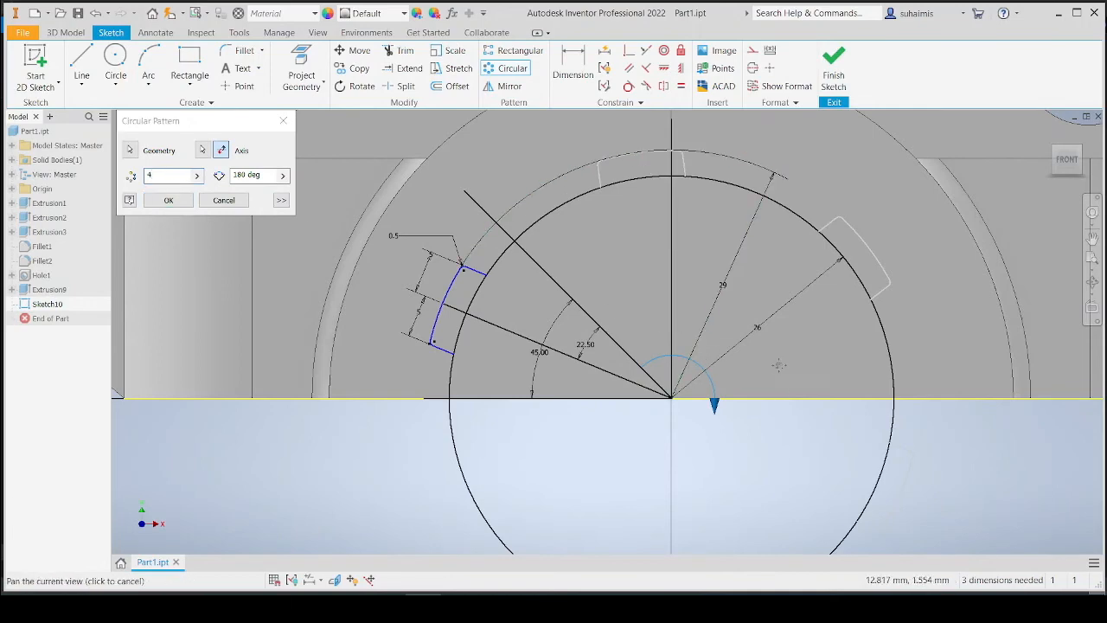
pyautogui.moveTo(779, 368); pyautogui.dragTo(736, 353, button='middle')
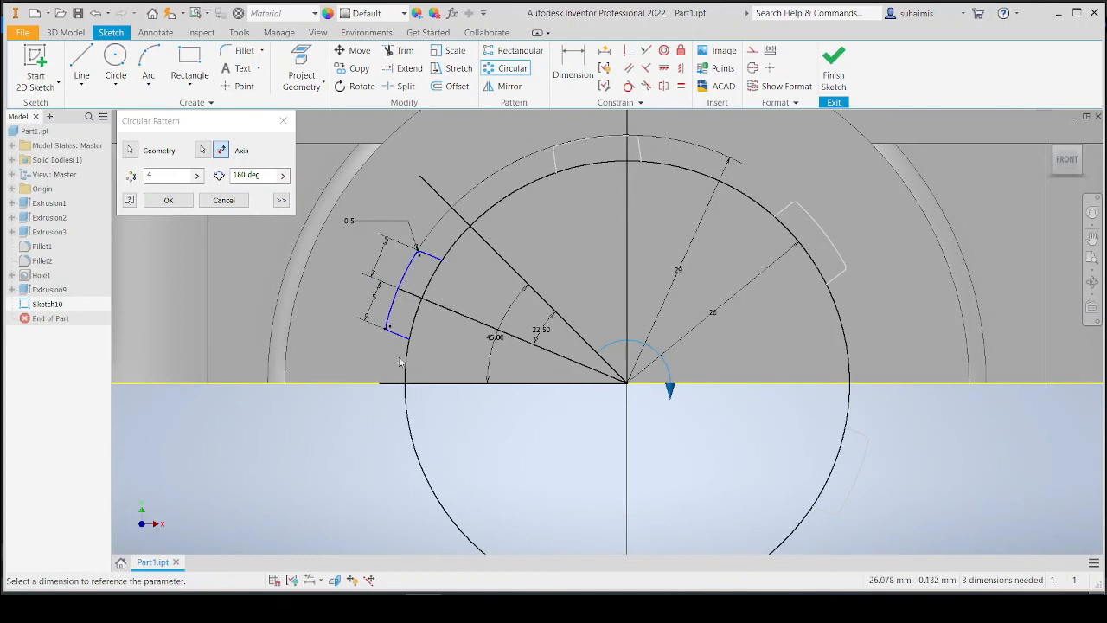
# Set the pattern back to 8 instances over 360 deg.
pyautogui.click(167, 177)
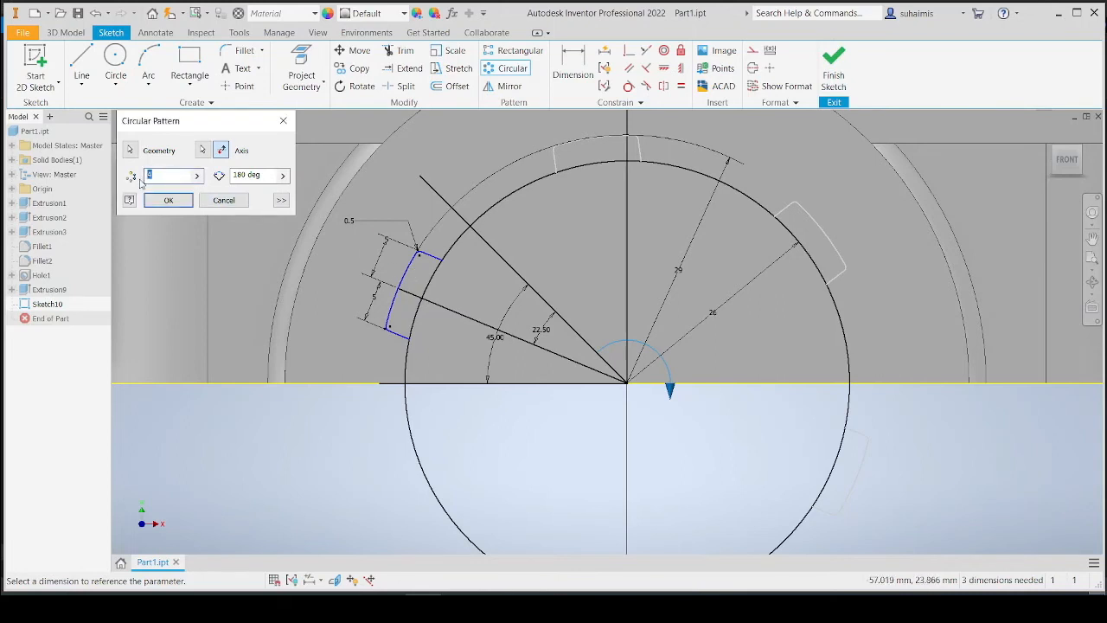
pyautogui.write('8')
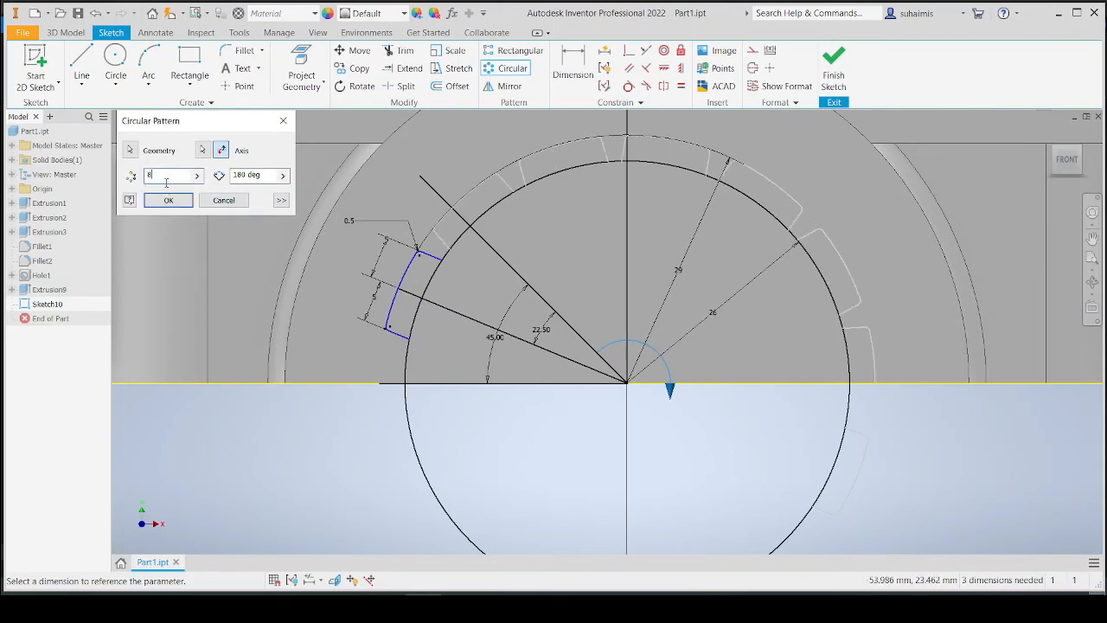
pyautogui.doubleClick(246, 176)
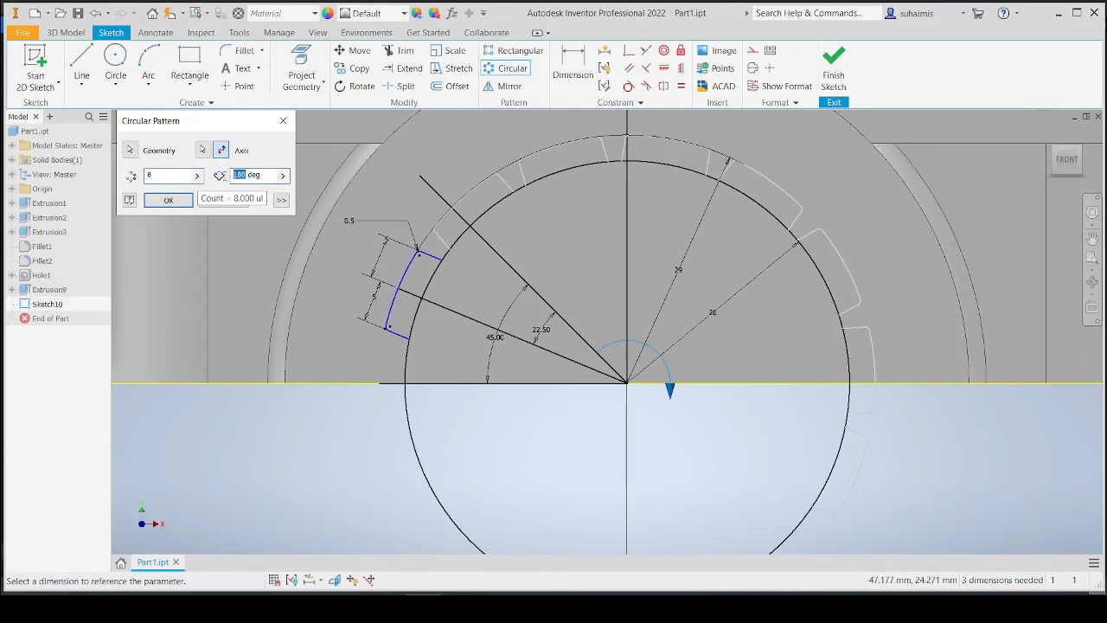
pyautogui.write('36')
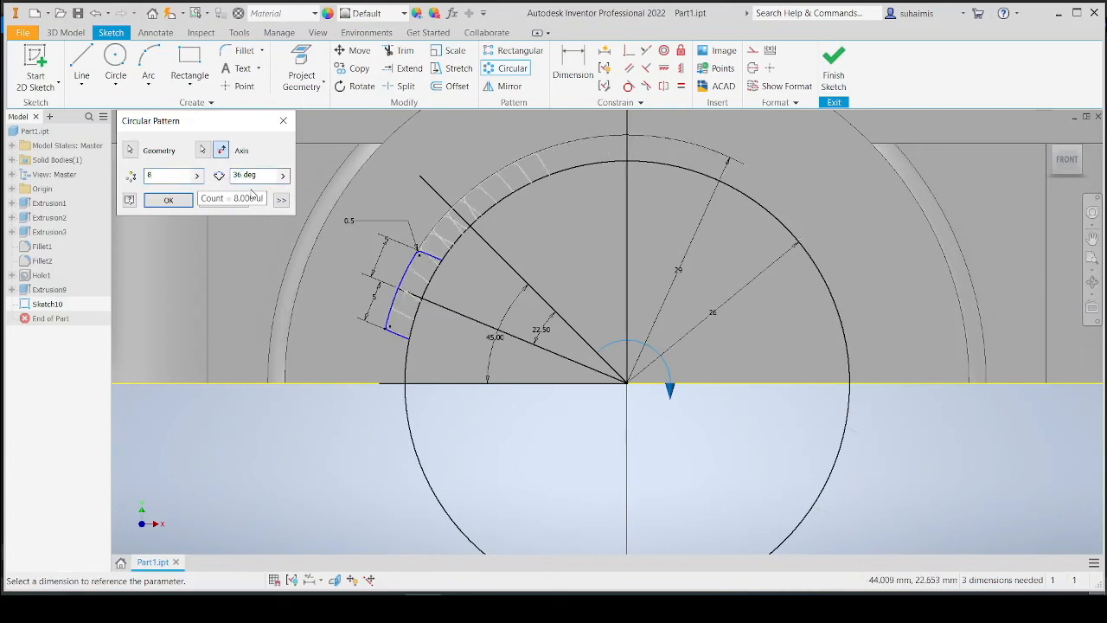
pyautogui.write('0')
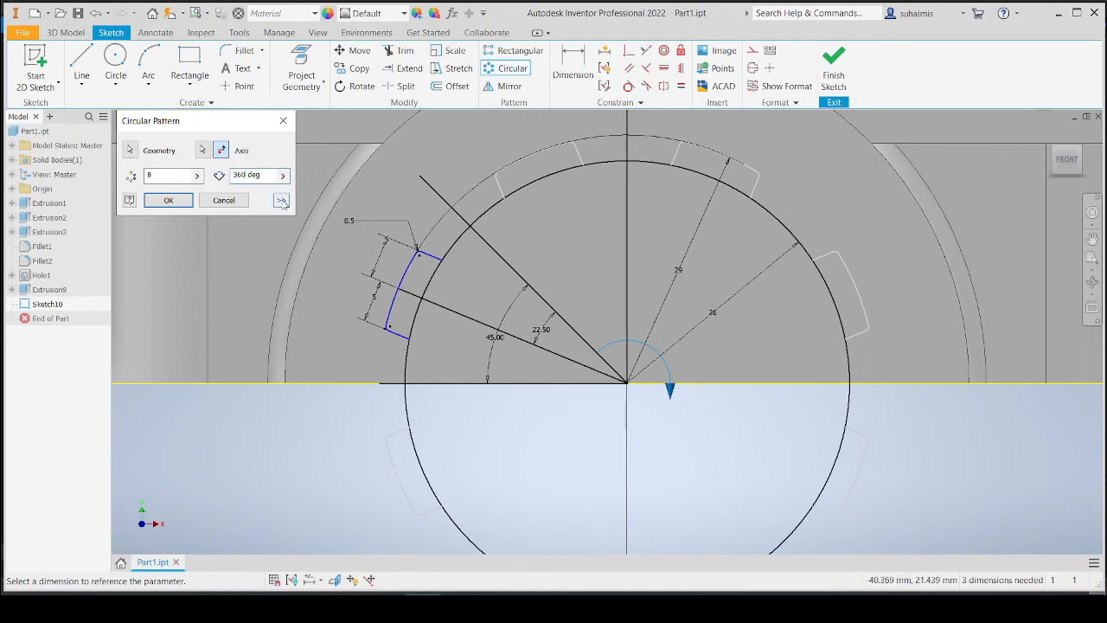
# Turn off the Associative option and create the circular pattern of the tooth.
pyautogui.click(281, 201)
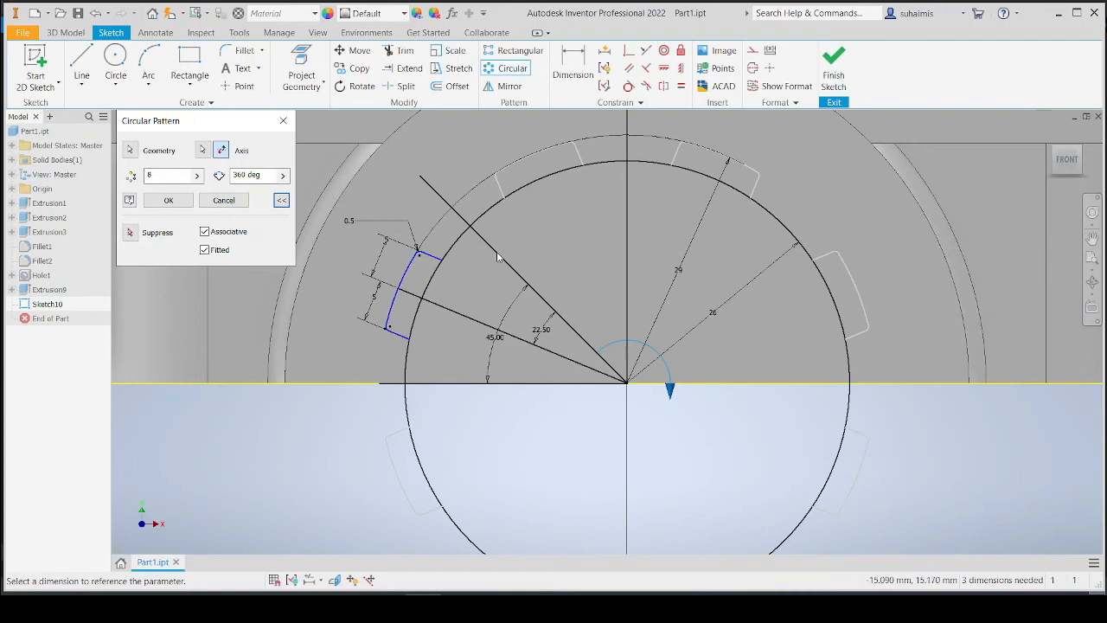
pyautogui.click(232, 235)
pyautogui.moveTo(557, 433); pyautogui.dragTo(554, 363, button='middle')
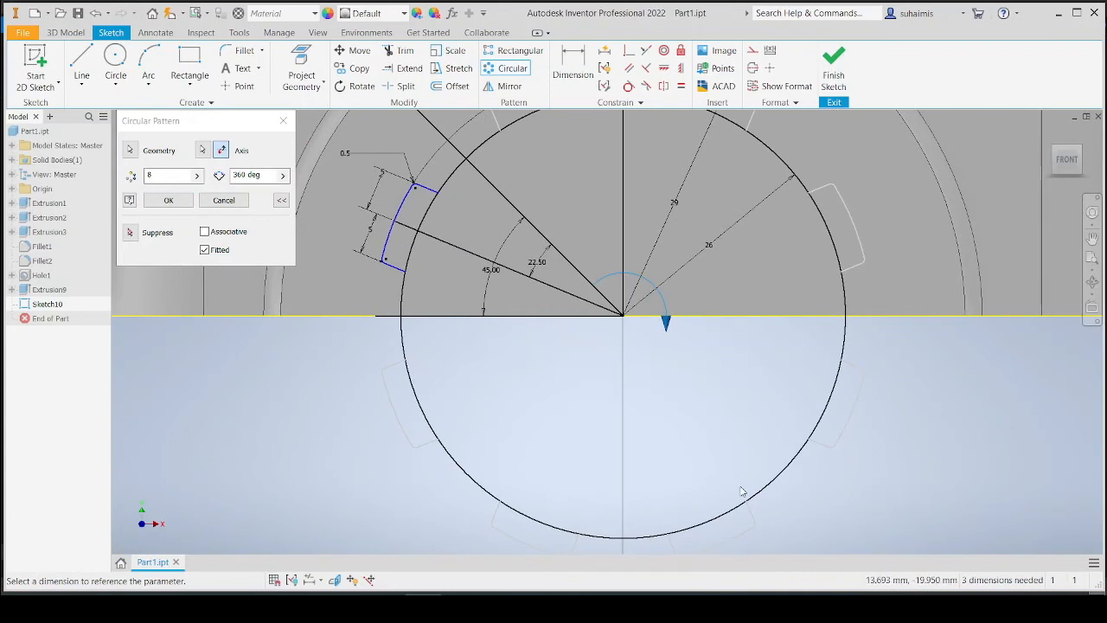
pyautogui.click(227, 233)
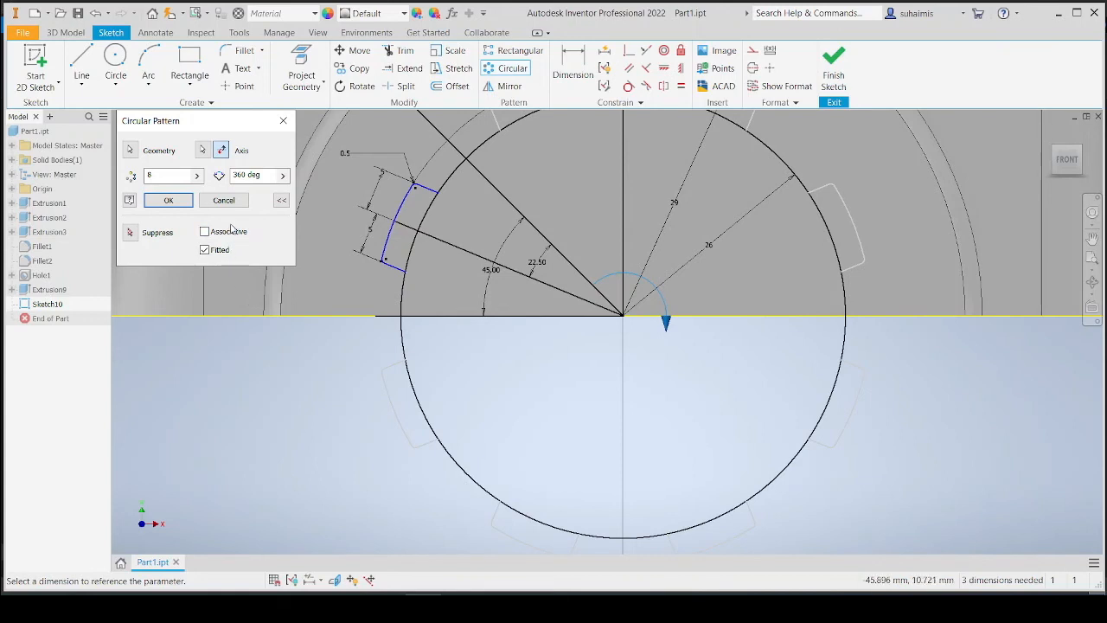
pyautogui.click(170, 202)
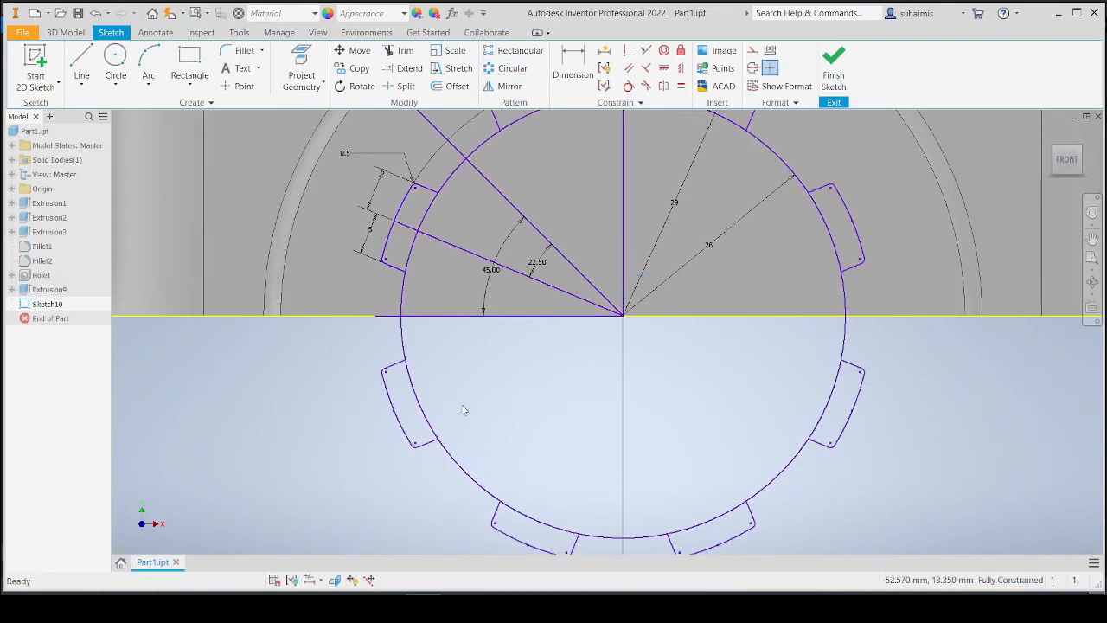
# Delete the patterned teeth below the horizontal centre line and finish the sketch.
pyautogui.scroll(-3, 611, 409)
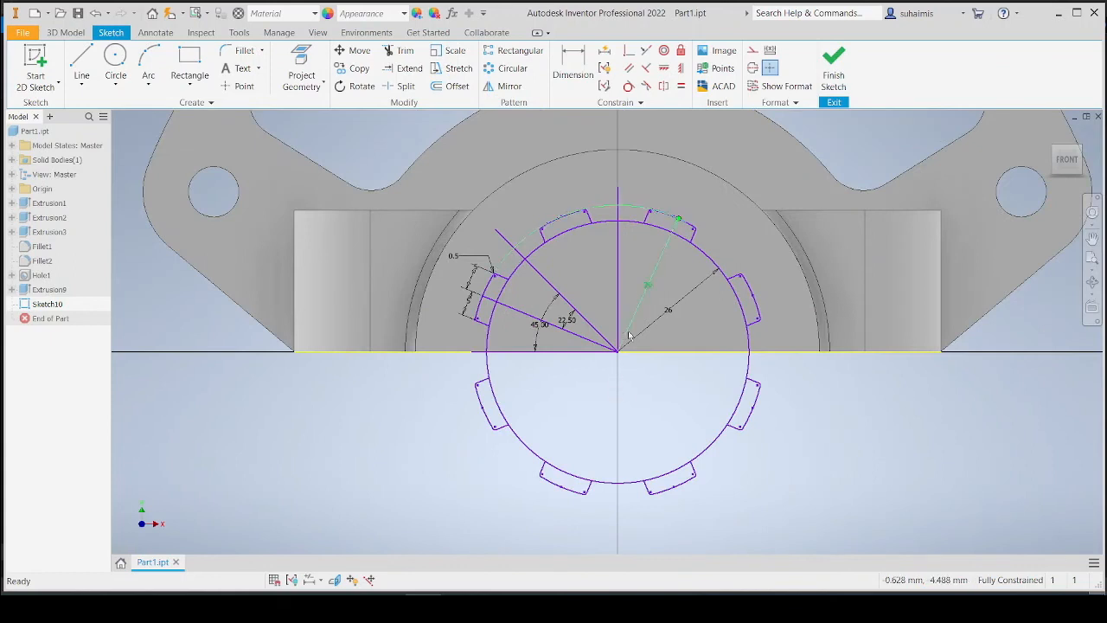
pyautogui.scroll(4, 598, 407)
pyautogui.scroll(-2, 596, 408)
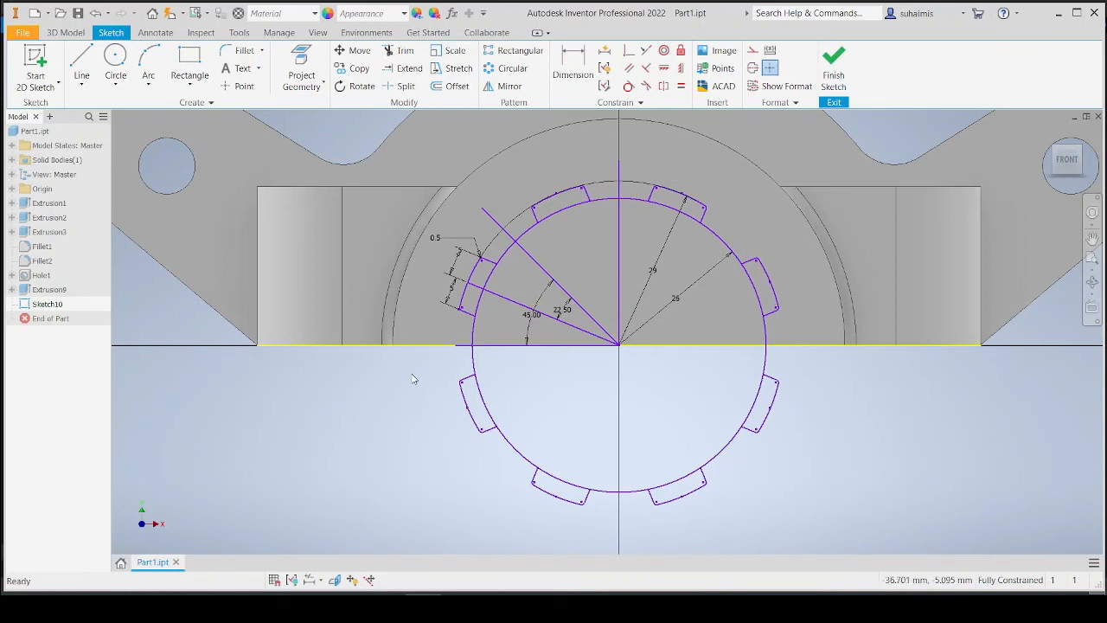
pyautogui.moveTo(413, 372)
pyautogui.mouseDown()
pyautogui.moveTo(555, 373)
pyautogui.moveTo(689, 512)
pyautogui.moveTo(843, 513)
pyautogui.mouseUp()
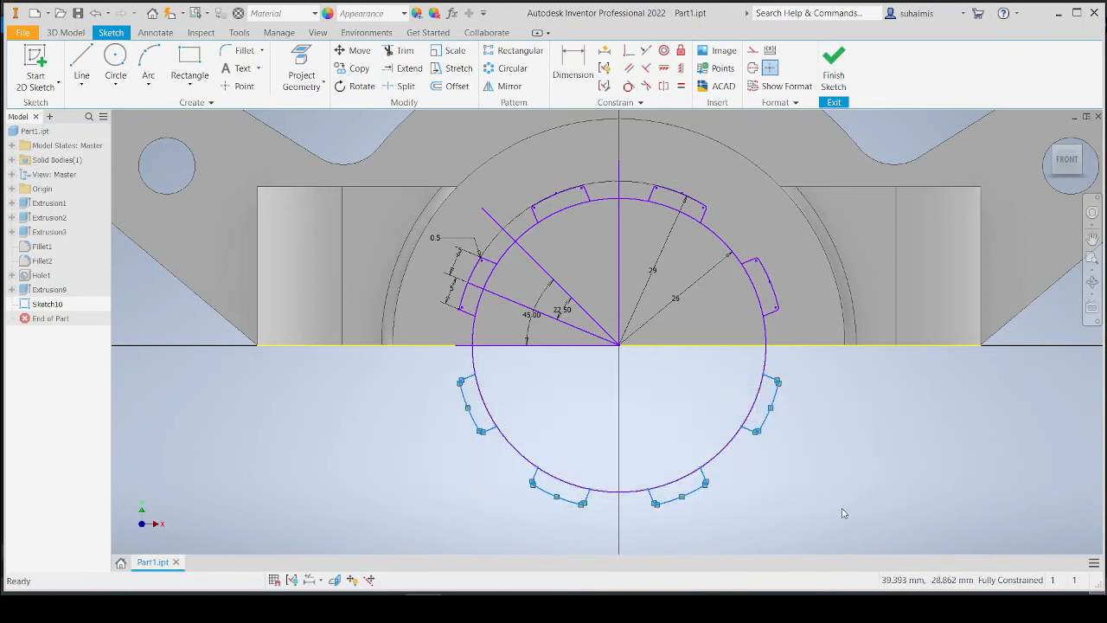
pyautogui.press('Delete')
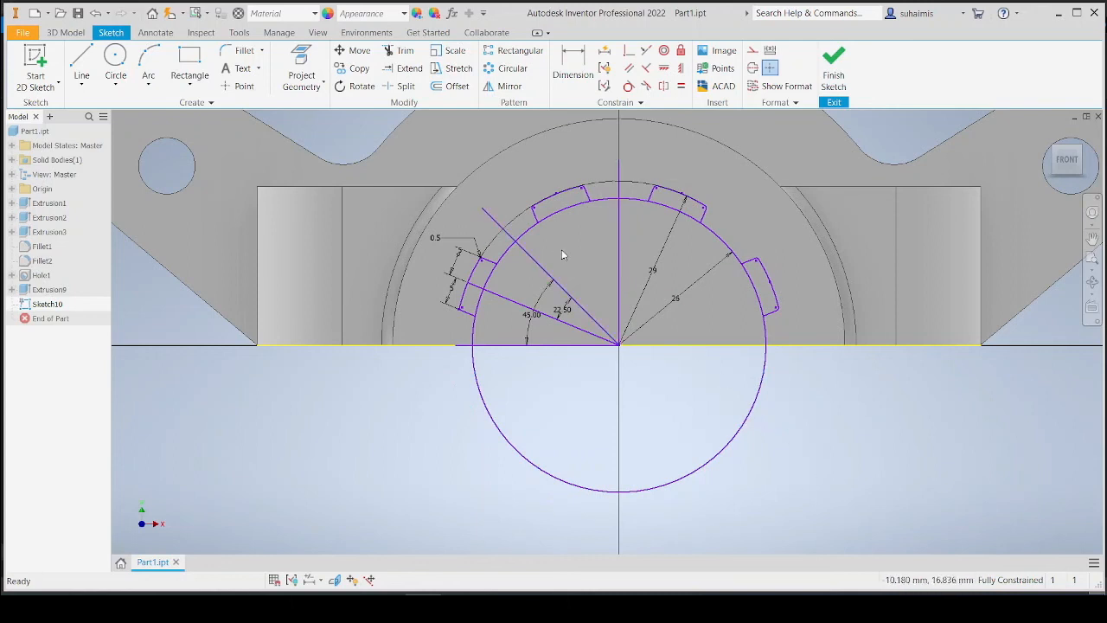
pyautogui.click(836, 82)
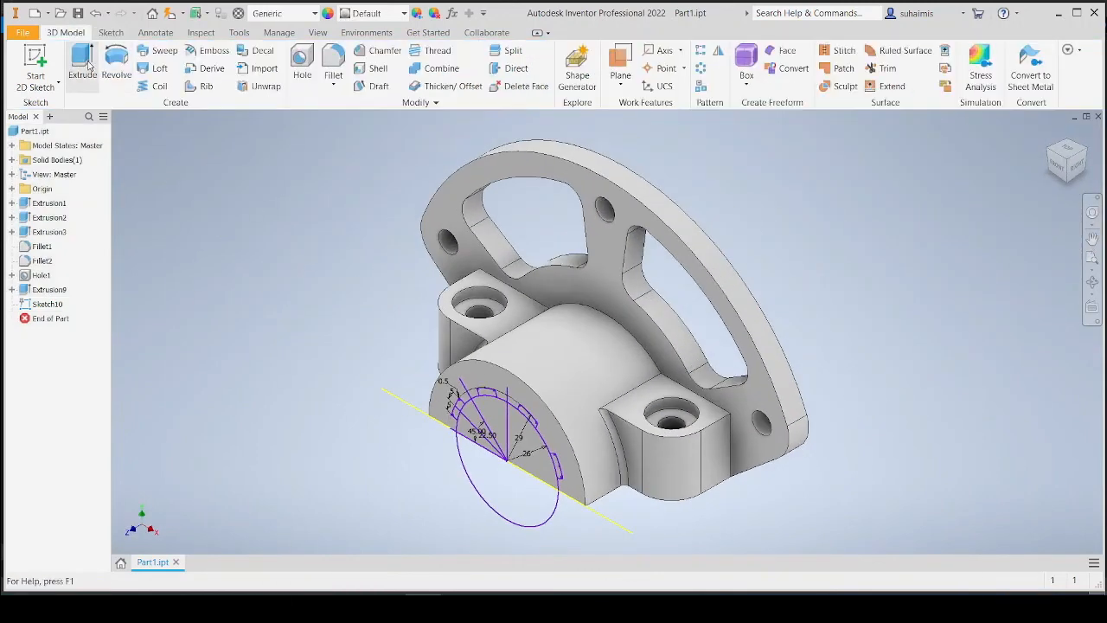
# Start an Extrude and select the nine profile regions forming the splined half-section of the sketch.
pyautogui.click(83, 64)
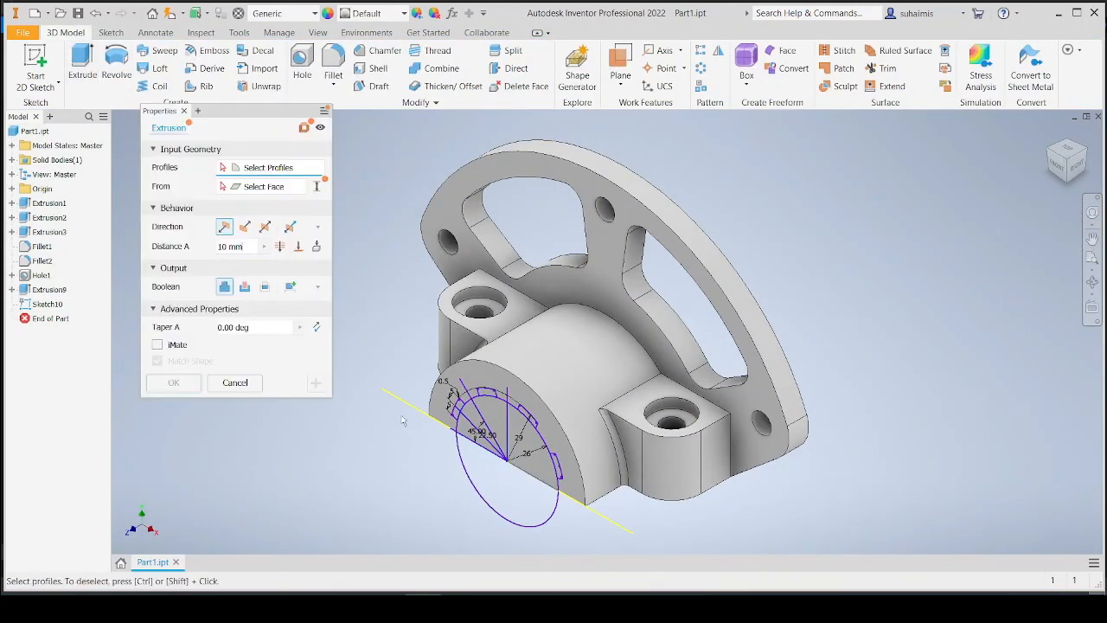
pyautogui.scroll(3, 498, 429)
pyautogui.click(498, 429)
pyautogui.click(449, 439)
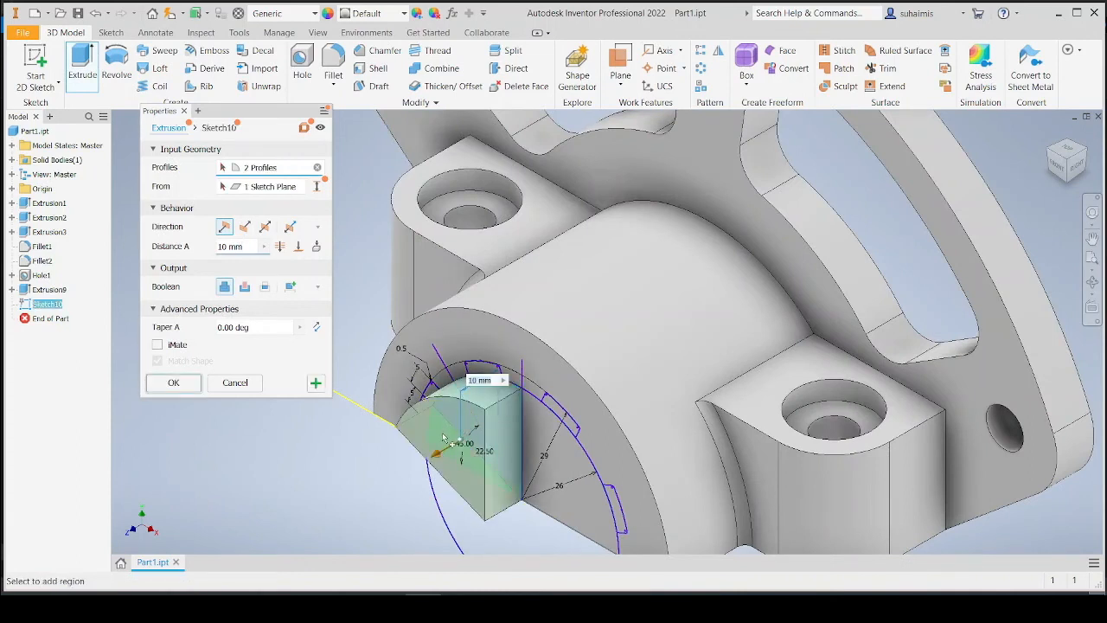
pyautogui.click(564, 456)
pyautogui.click(551, 454)
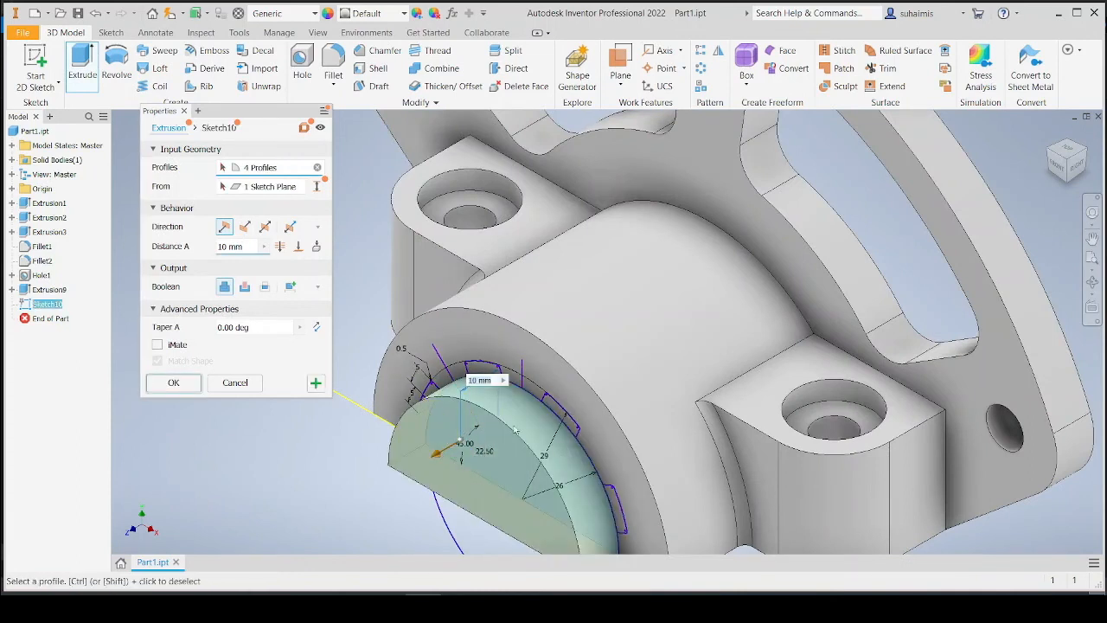
pyautogui.click(431, 395)
pyautogui.click(479, 370)
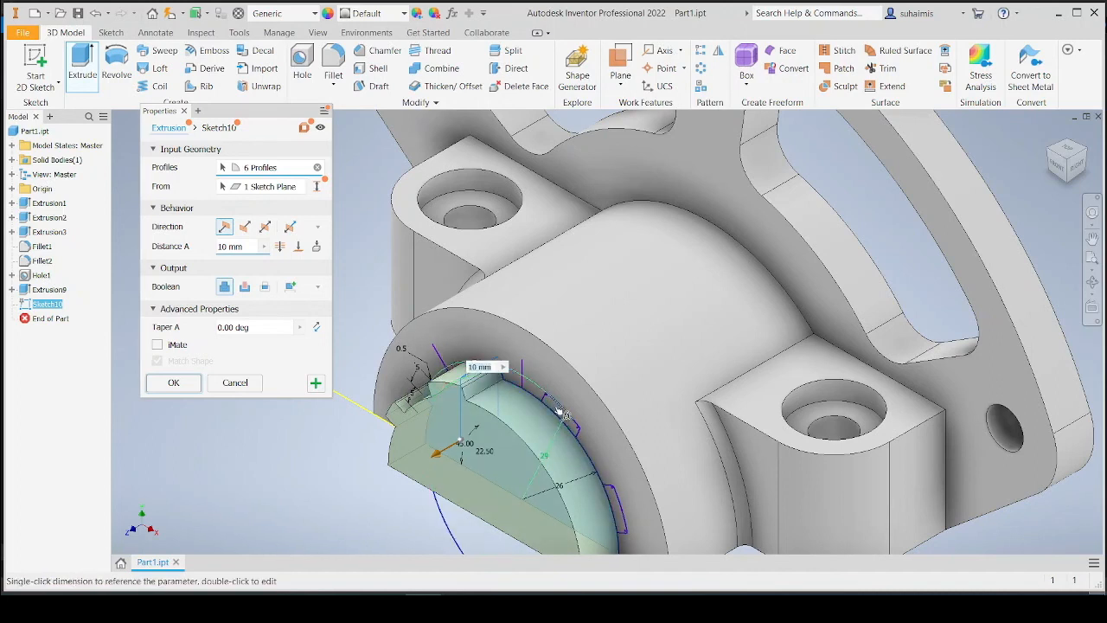
pyautogui.click(614, 505)
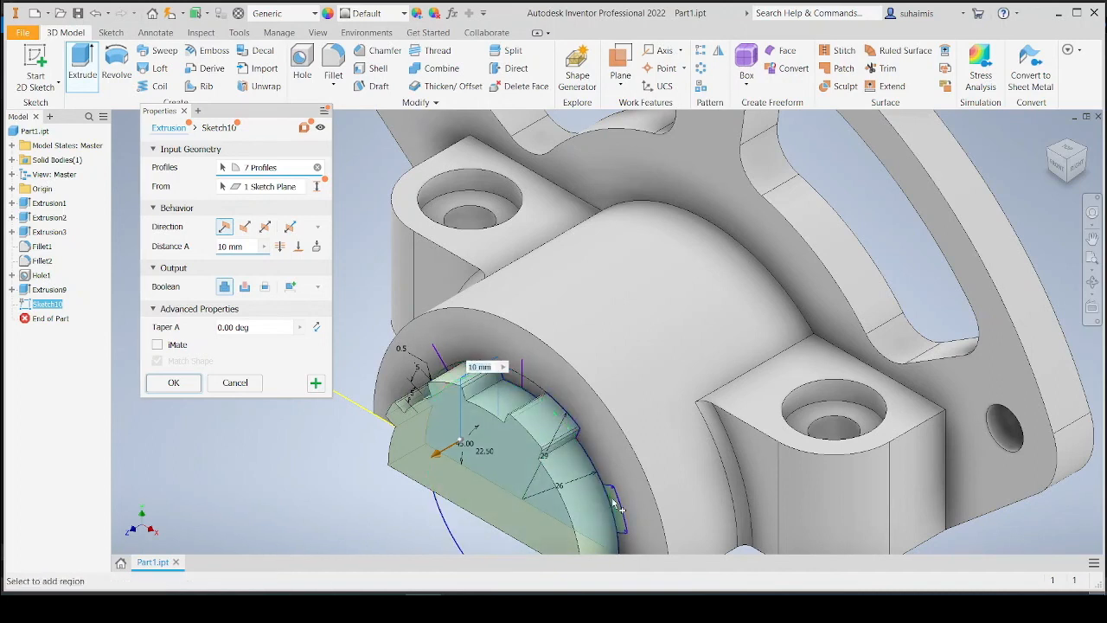
pyautogui.click(615, 506)
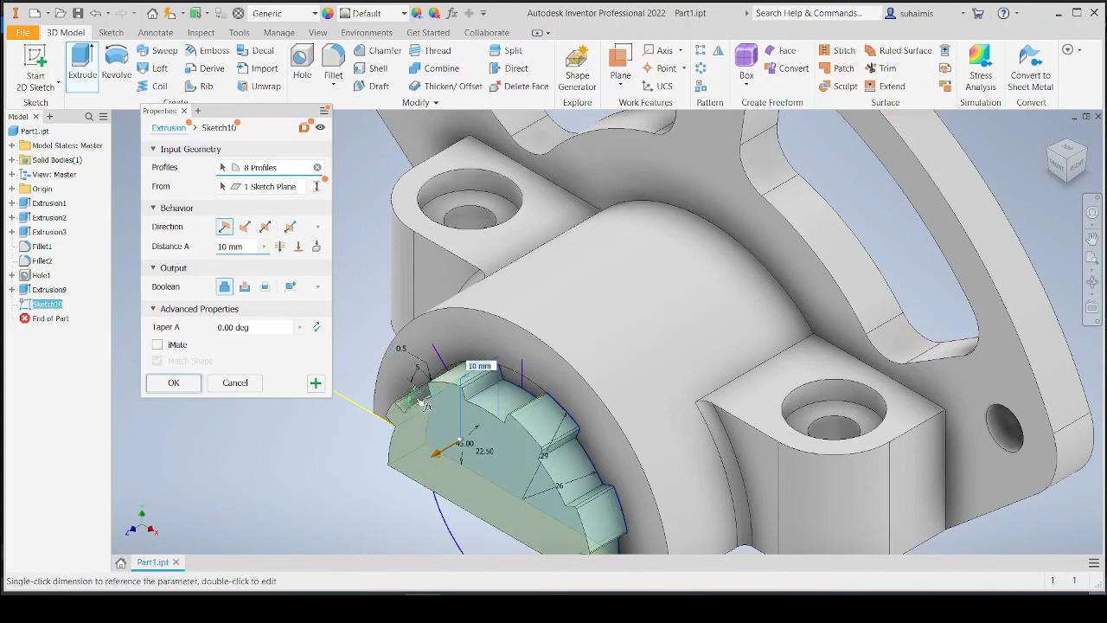
pyautogui.click(425, 409)
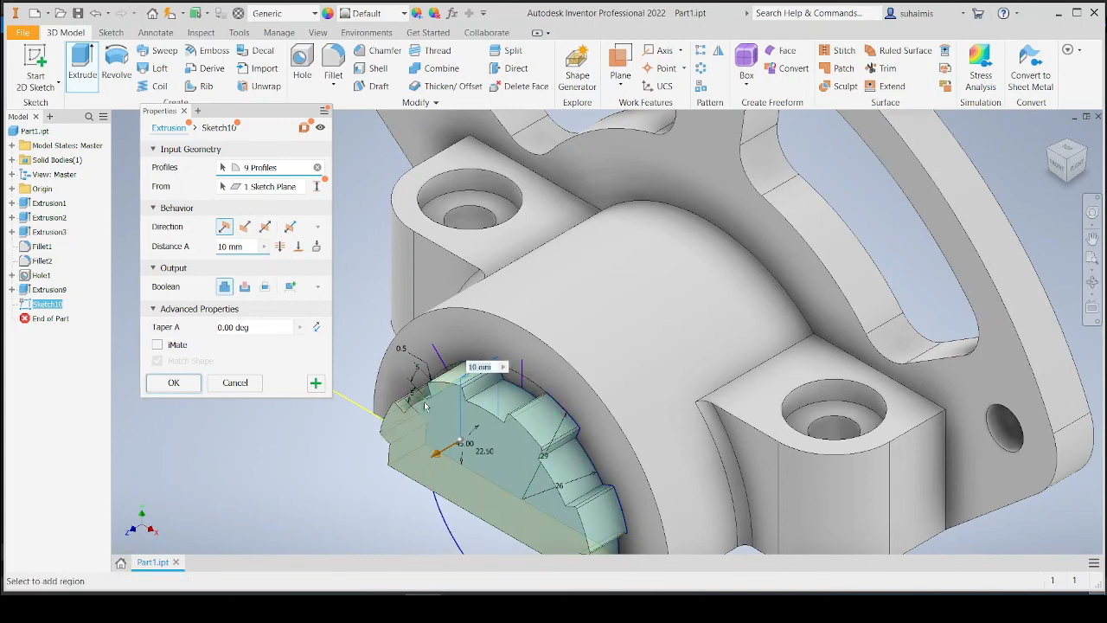
# Flip the extrusion direction to cut, set the extent to Through All, and finish the extrusion.
pyautogui.moveTo(335, 461); pyautogui.dragTo(375, 333, button='middle')
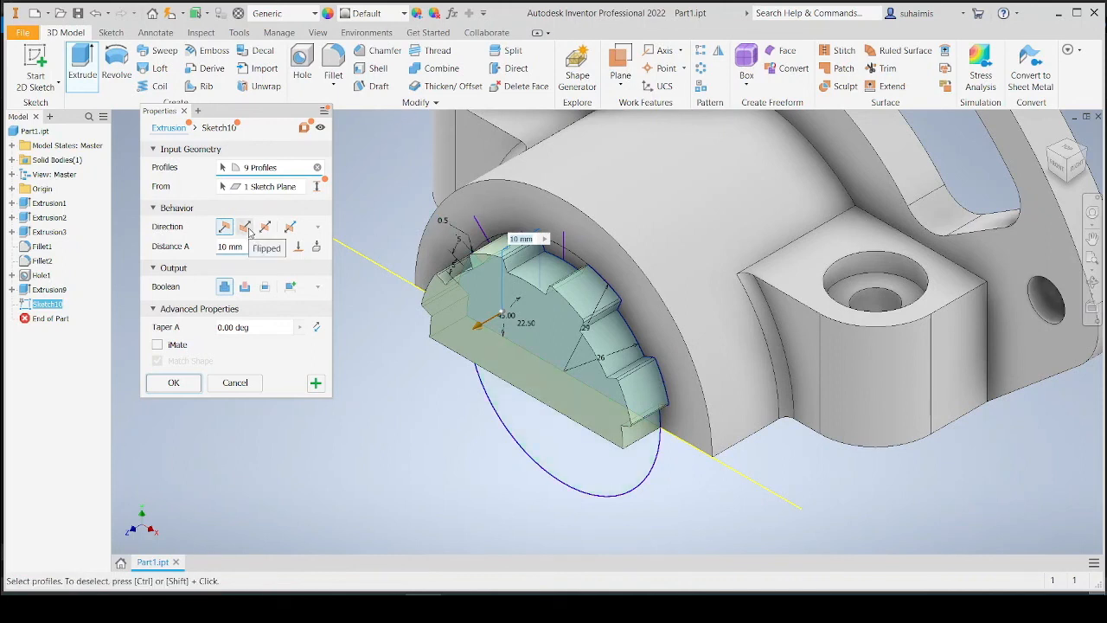
pyautogui.click(245, 227)
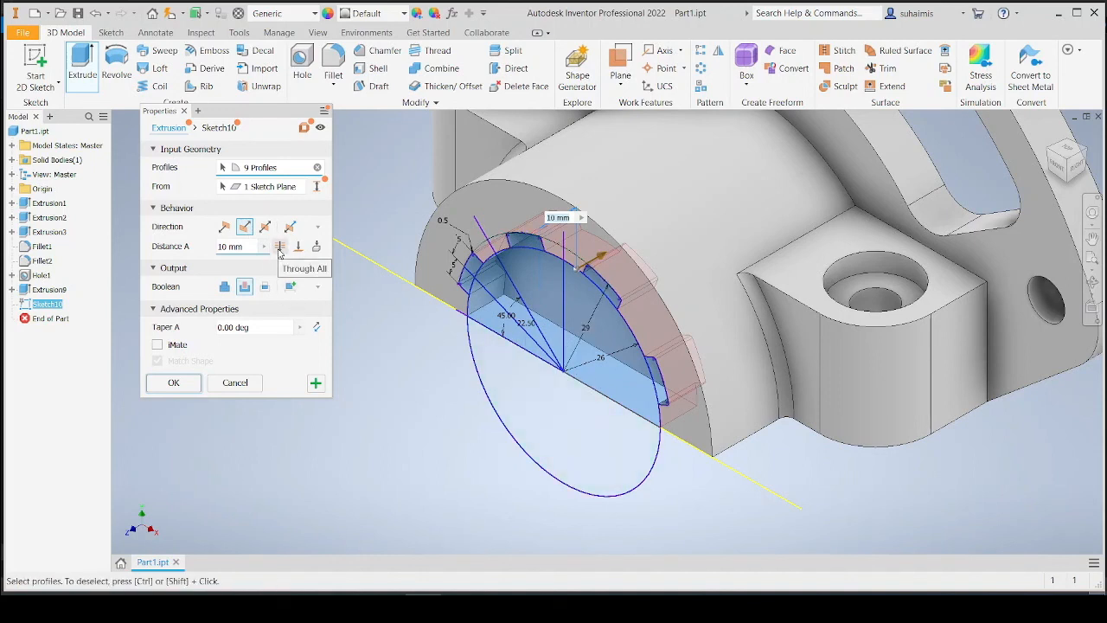
pyautogui.click(280, 248)
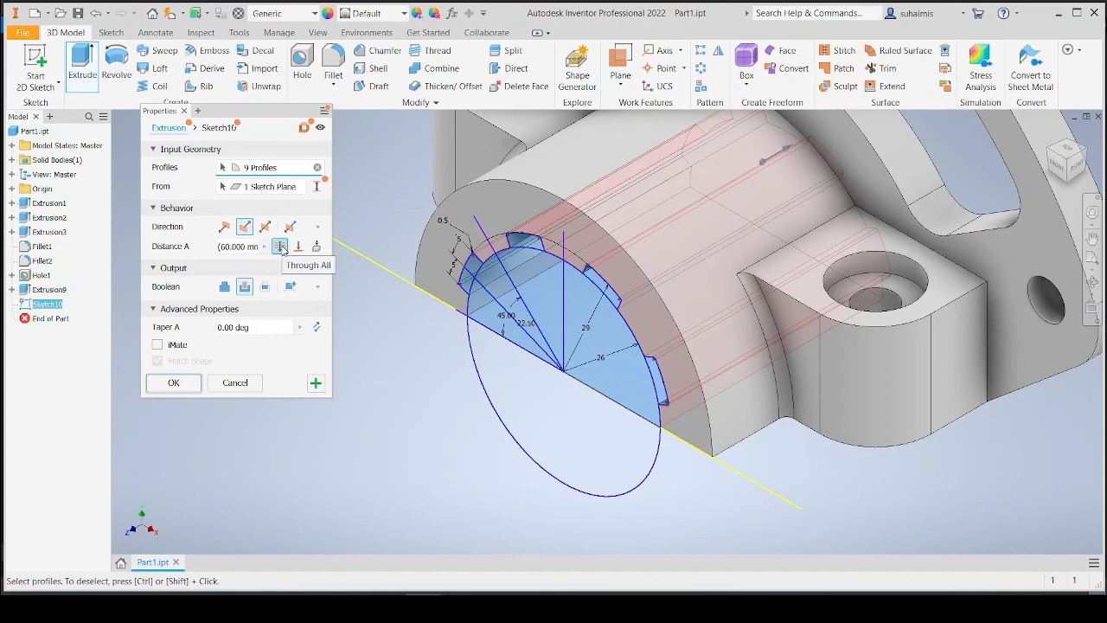
pyautogui.click(174, 382)
# Orbit around the part to examine the splined cut in the bore.
pyautogui.scroll(3, 495, 359)
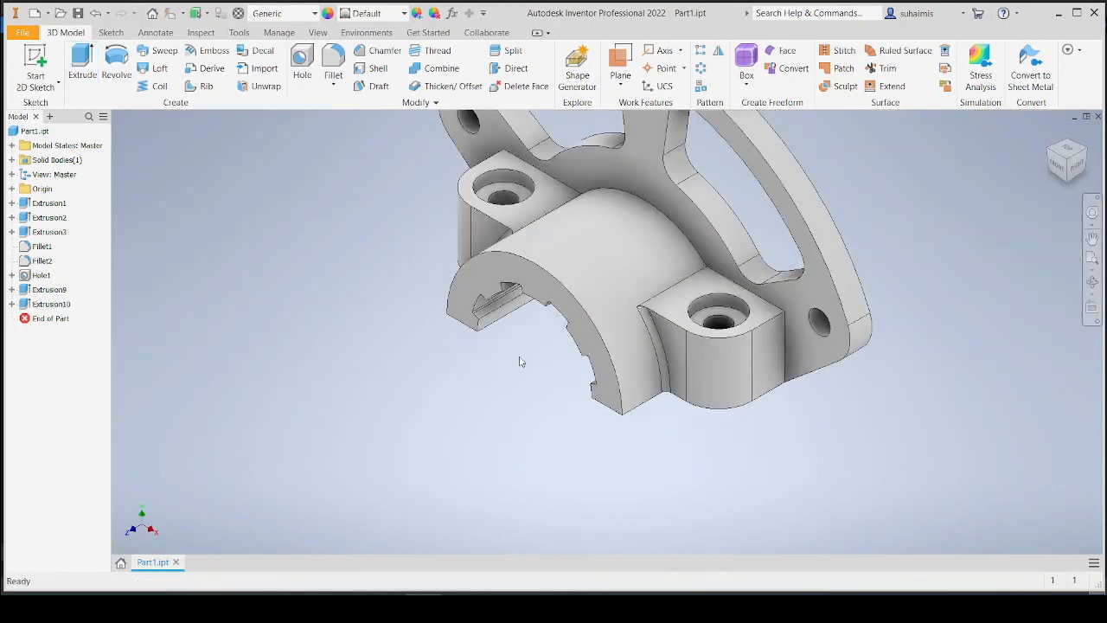
pyautogui.moveTo(521, 361); pyautogui.dragTo(495, 446, button='middle')
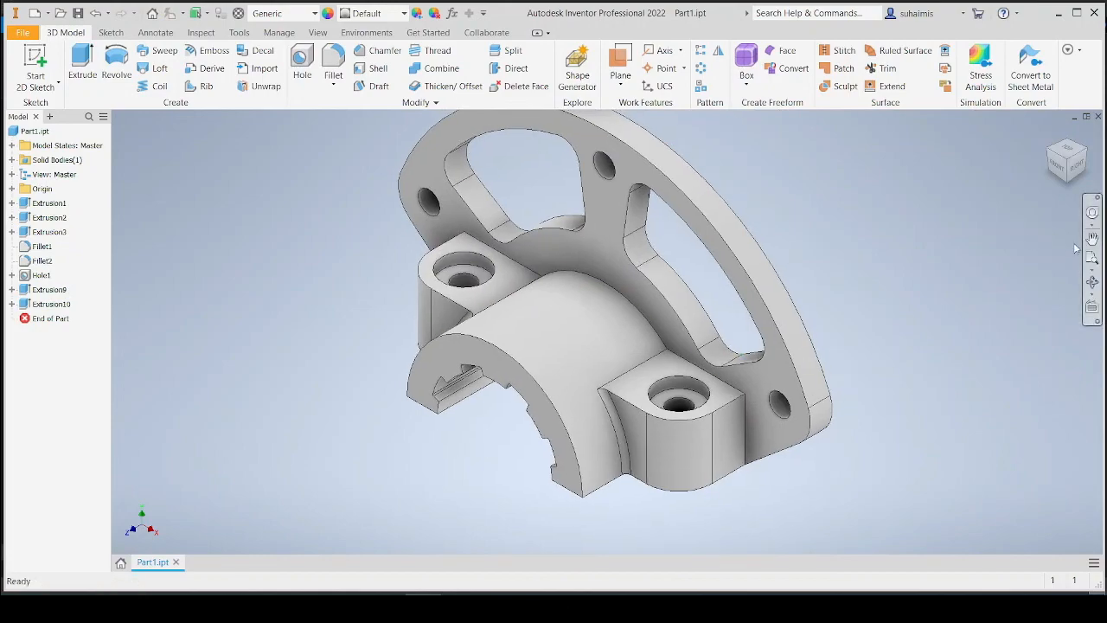
pyautogui.click(1092, 282)
pyautogui.moveTo(531, 419); pyautogui.dragTo(559, 288)
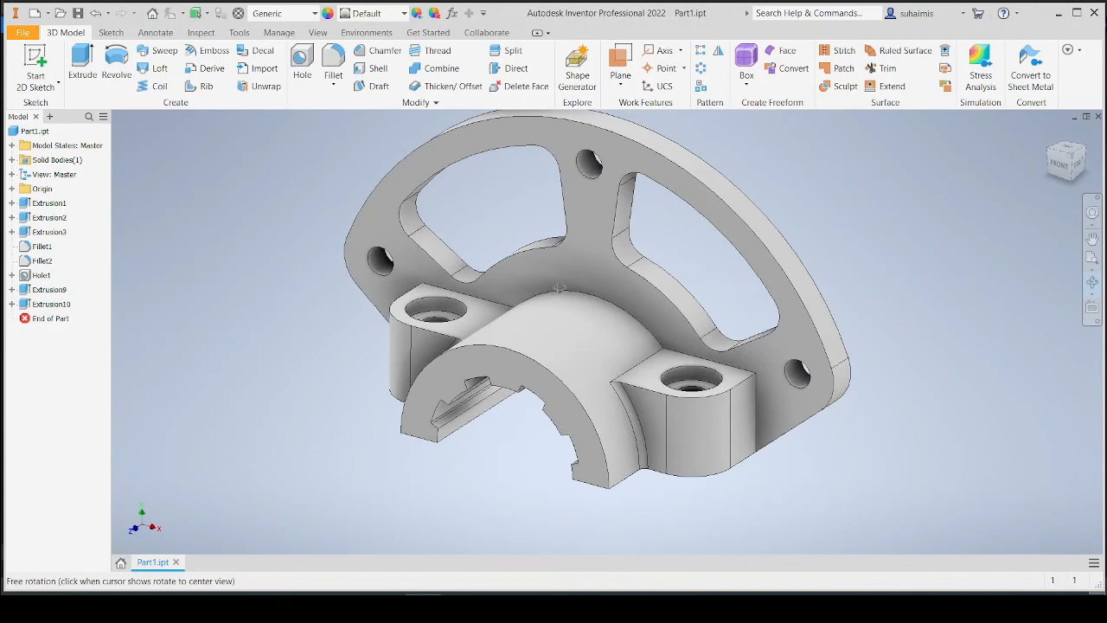
pyautogui.rightClick(511, 230)
pyautogui.click(540, 232)
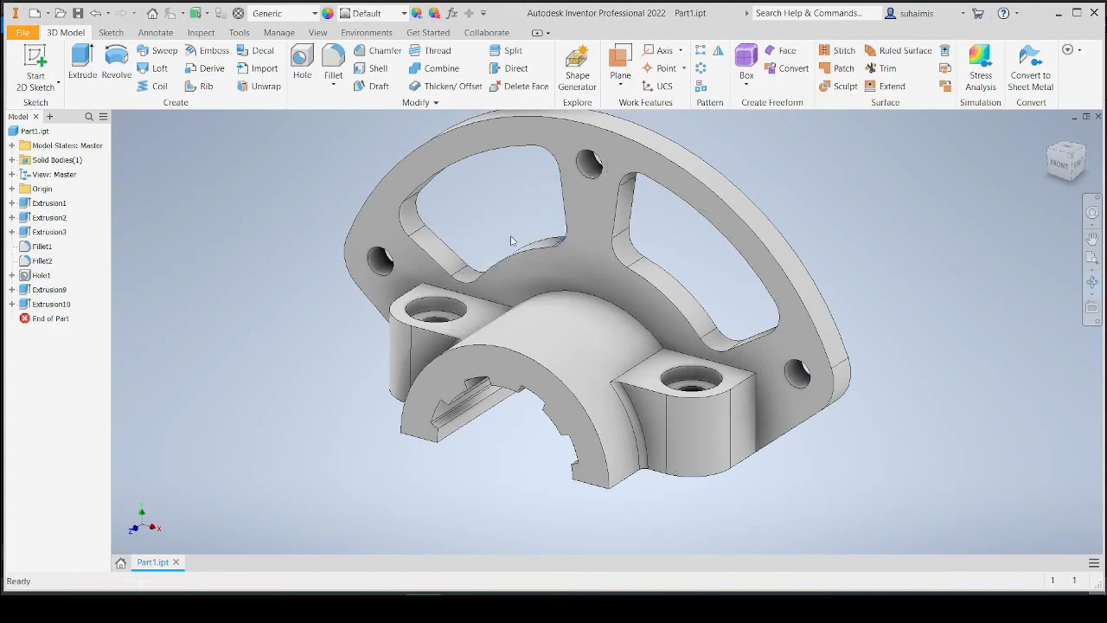